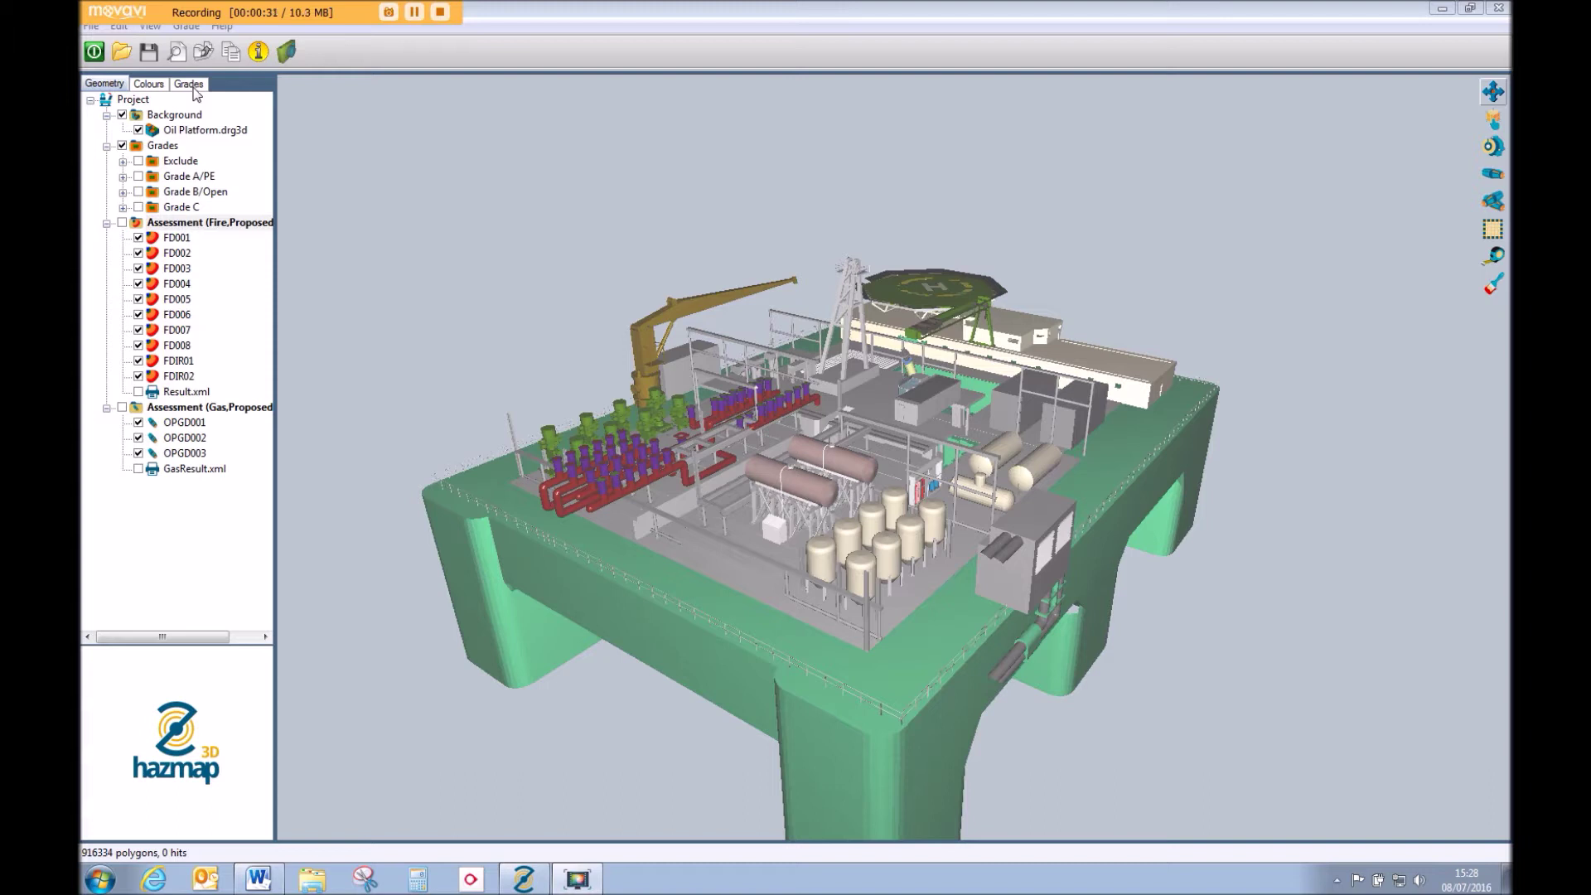
Set the project's ISA TR84.00.07 variant to Offshore, Onshore Congested, review the fire grades, and accept the project rules
{"action": "left_click", "coordinate": [127, 27]}
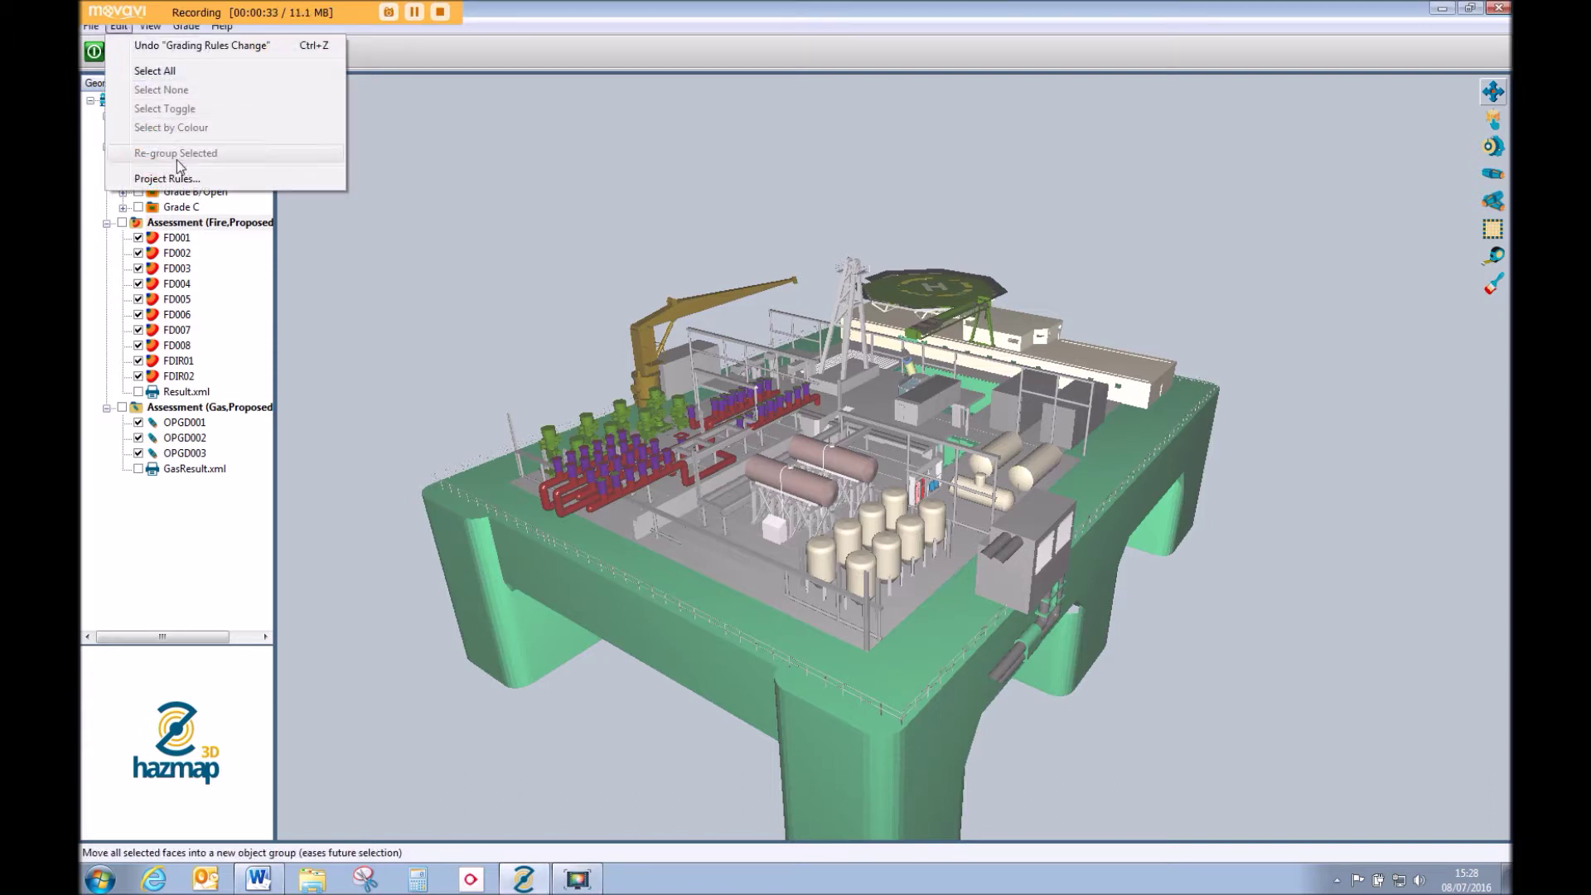
{"action": "left_click", "coordinate": [165, 178]}
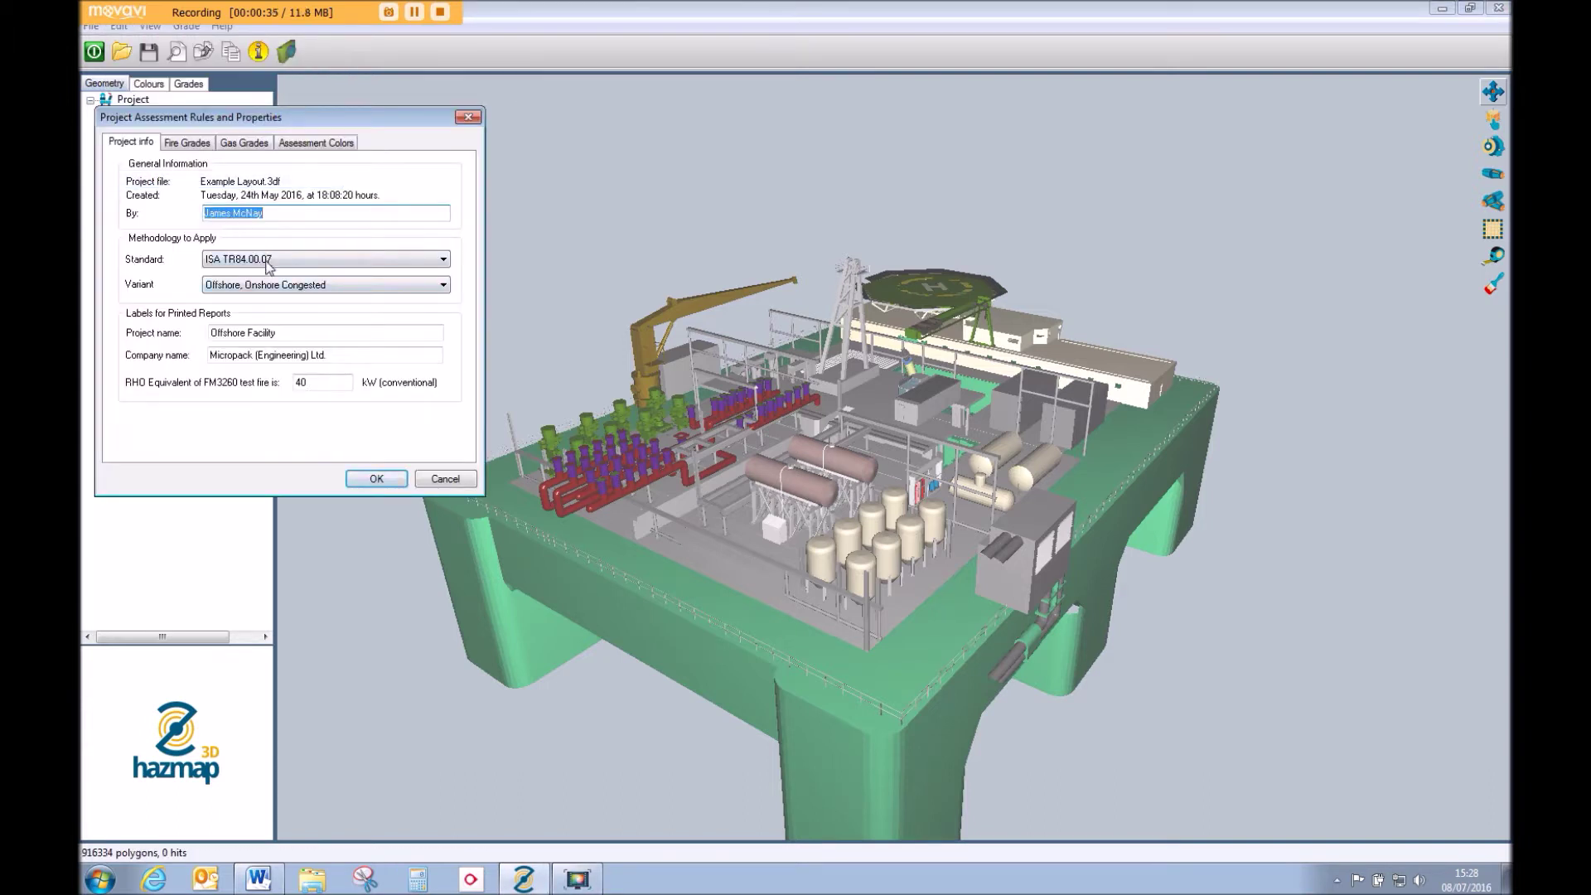
{"action": "left_click", "coordinate": [267, 286]}
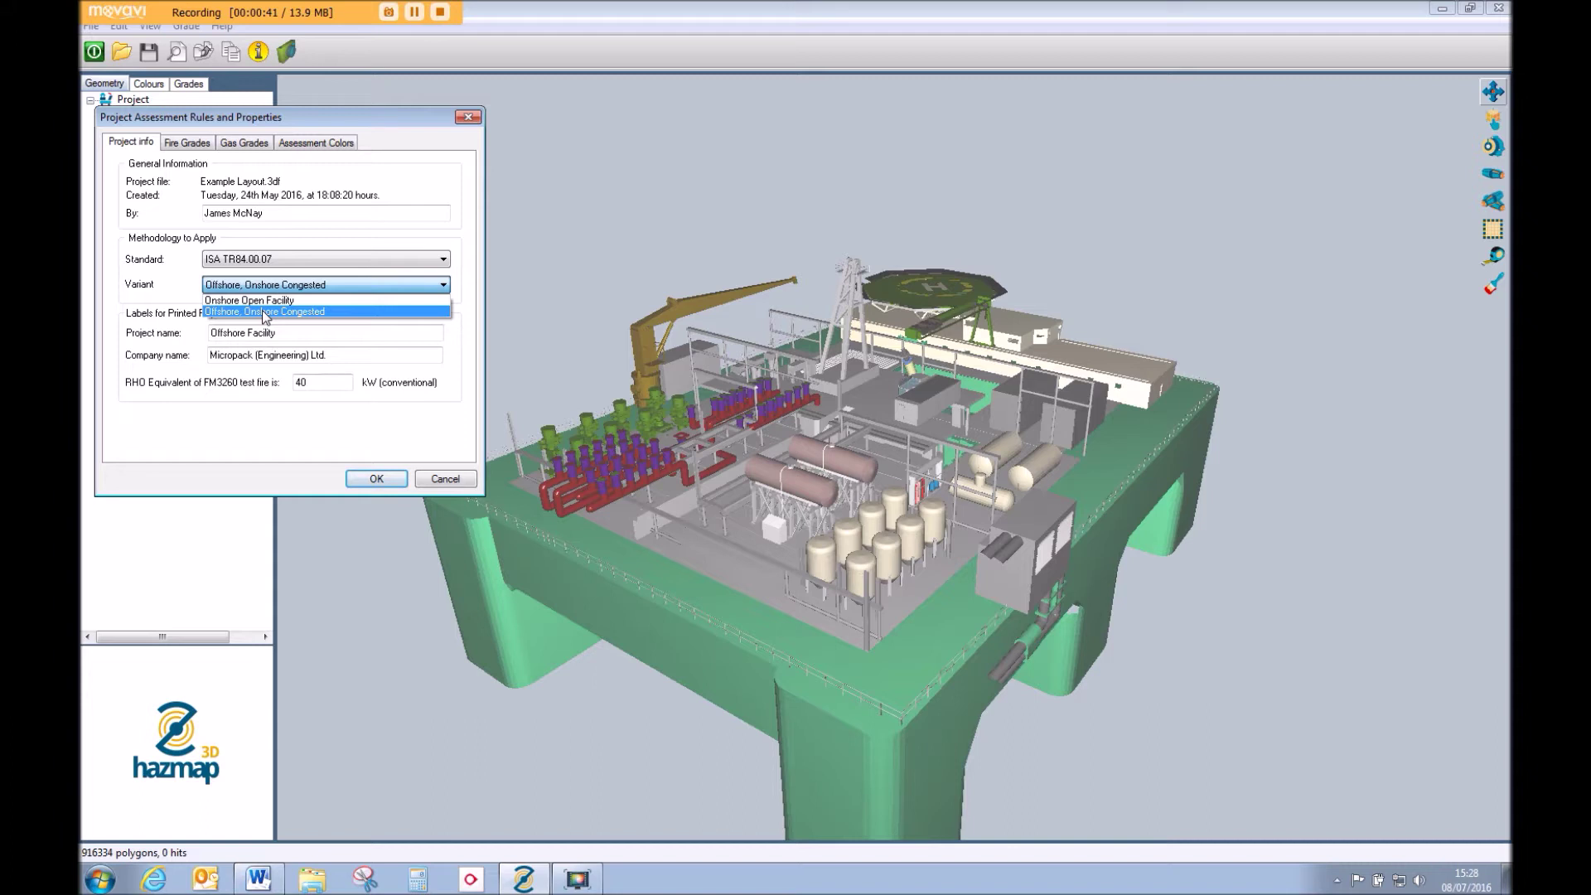
{"action": "left_click", "coordinate": [265, 312]}
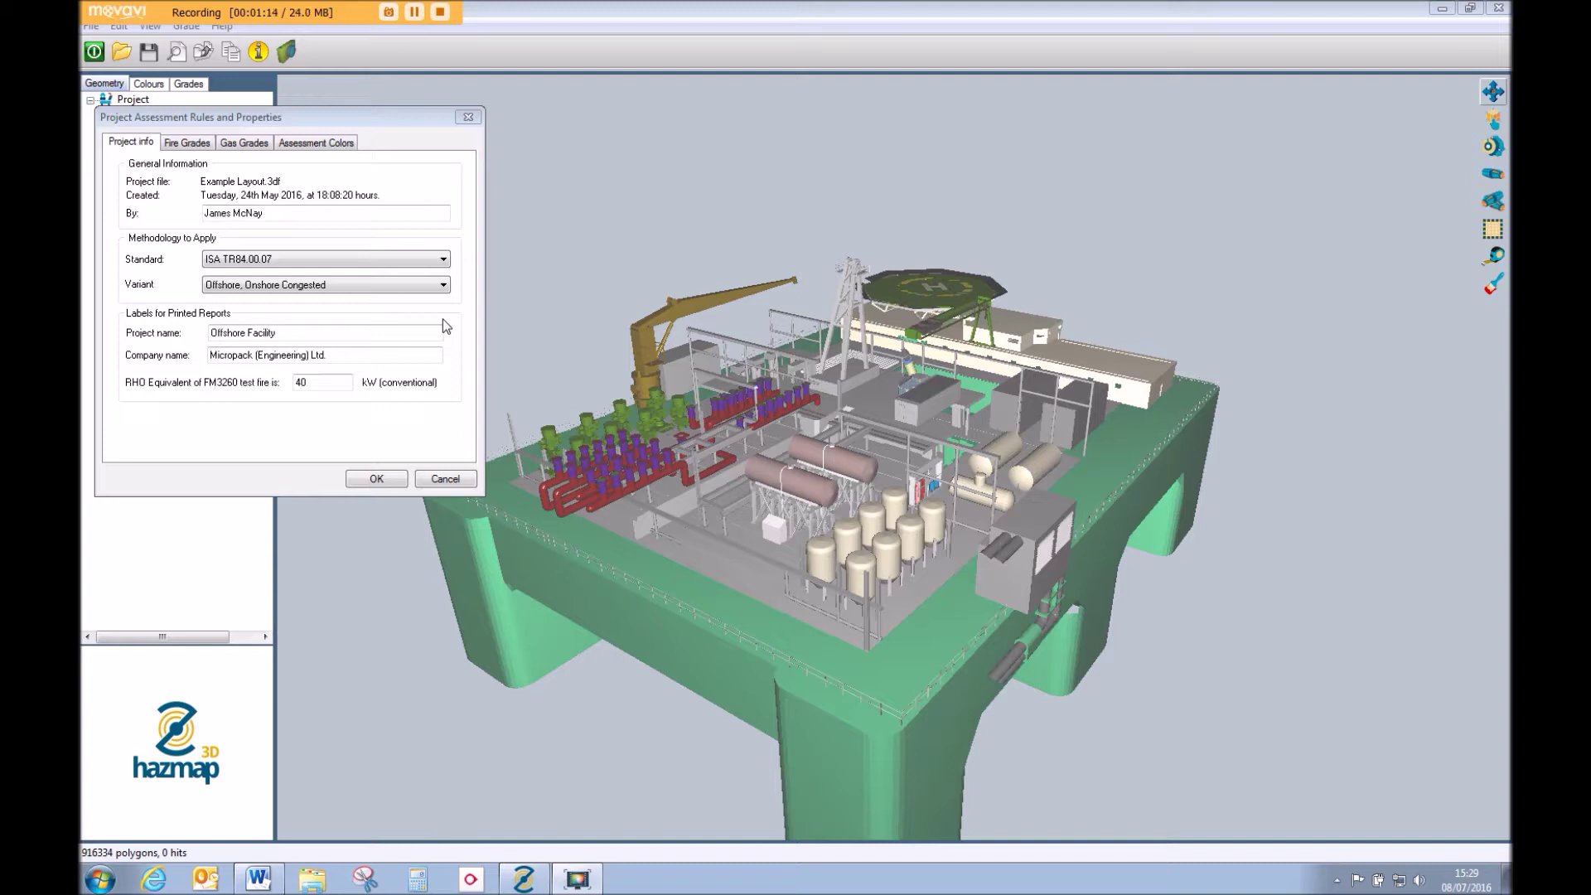
{"action": "left_click", "coordinate": [201, 146]}
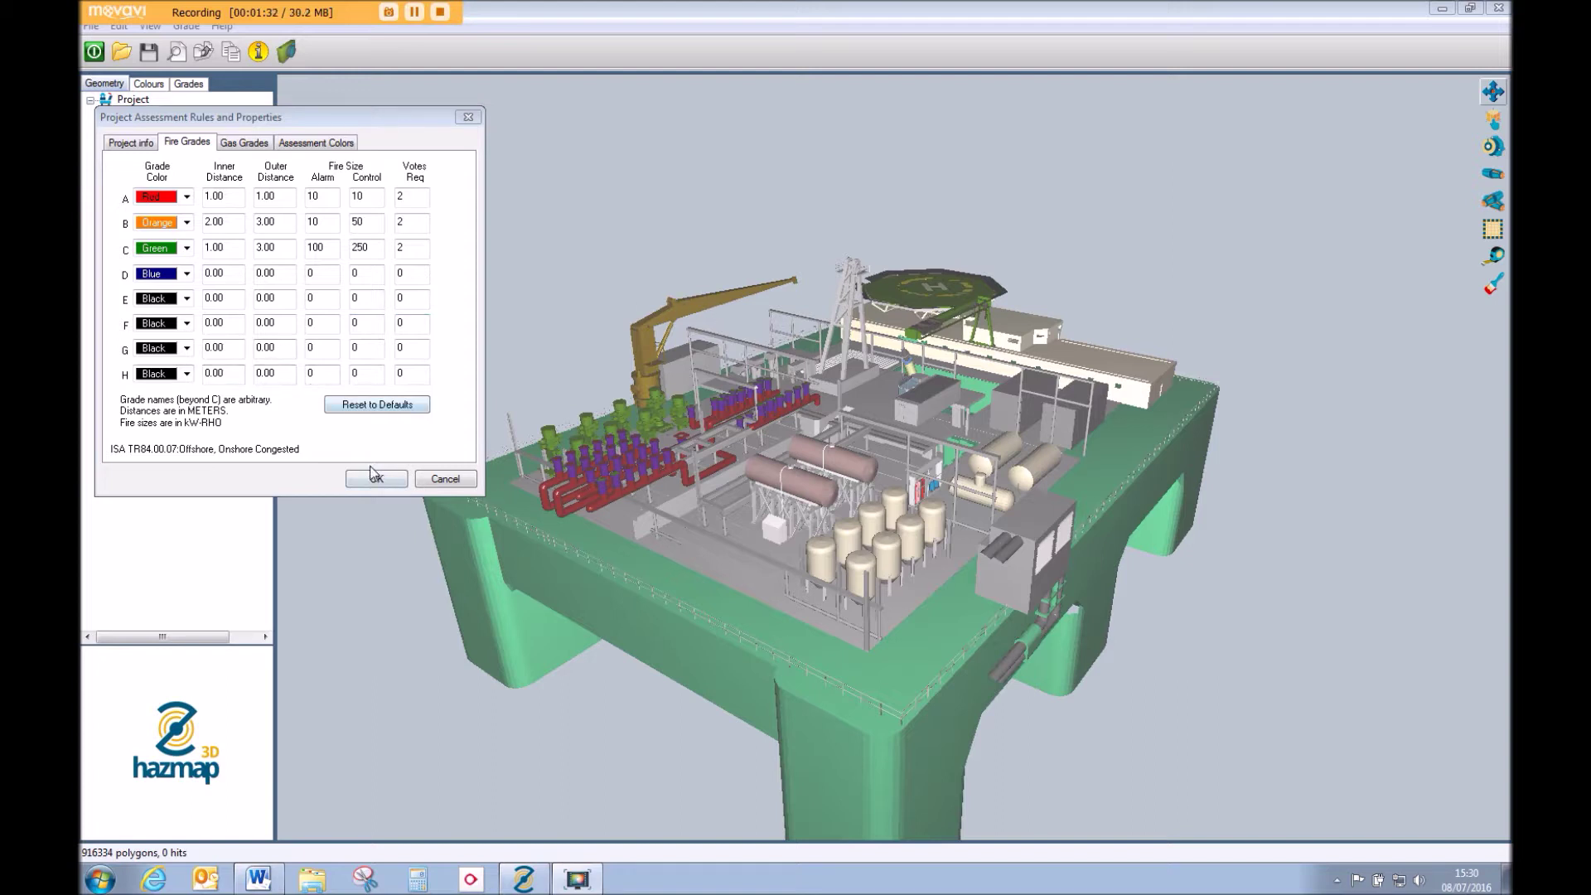
{"action": "left_click", "coordinate": [390, 481]}
Show the Grade A/PE, Grade B/Open and Grade C zones on the platform and examine them
{"action": "left_click", "coordinate": [189, 176]}
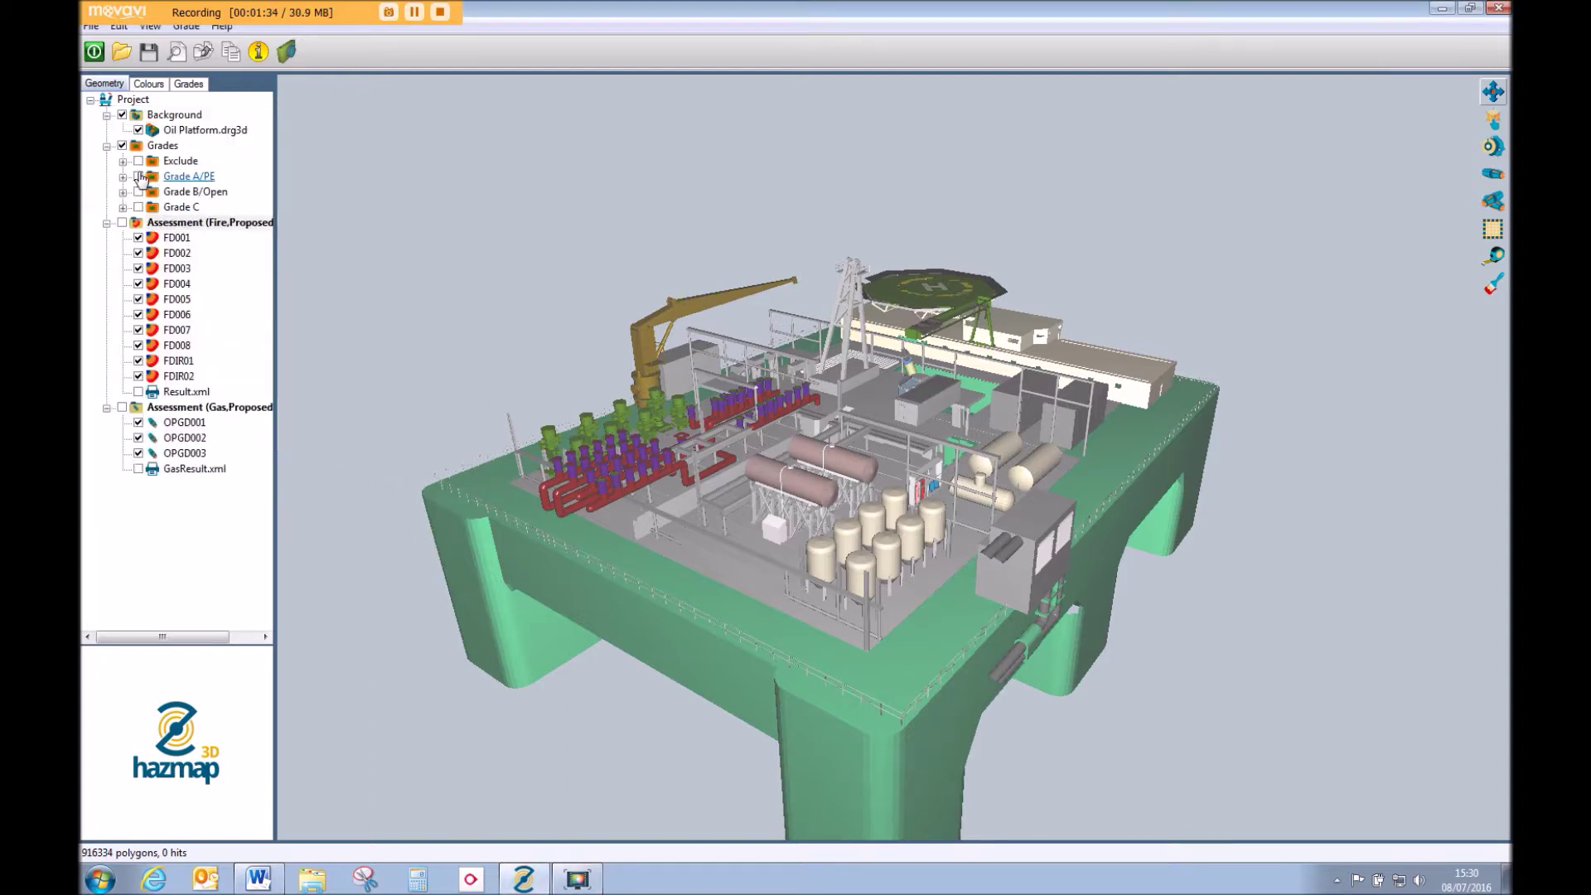
{"action": "left_click", "coordinate": [138, 176]}
{"action": "left_click", "coordinate": [137, 191]}
{"action": "left_click", "coordinate": [138, 207]}
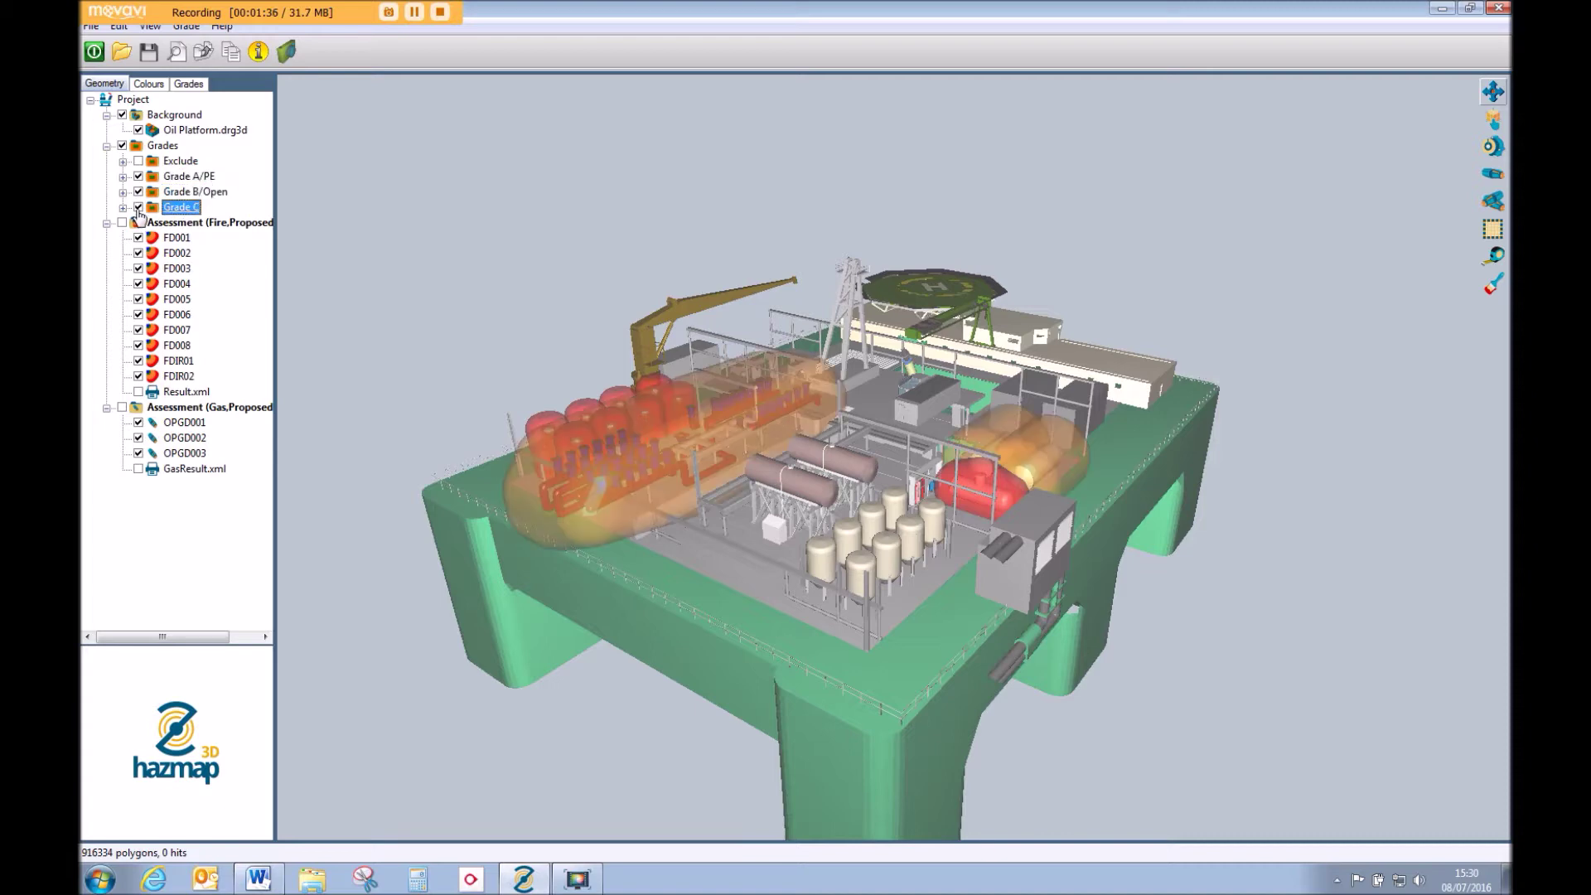
{"action": "left_click_drag", "start_coordinate": [638, 562], "coordinate": [838, 596]}
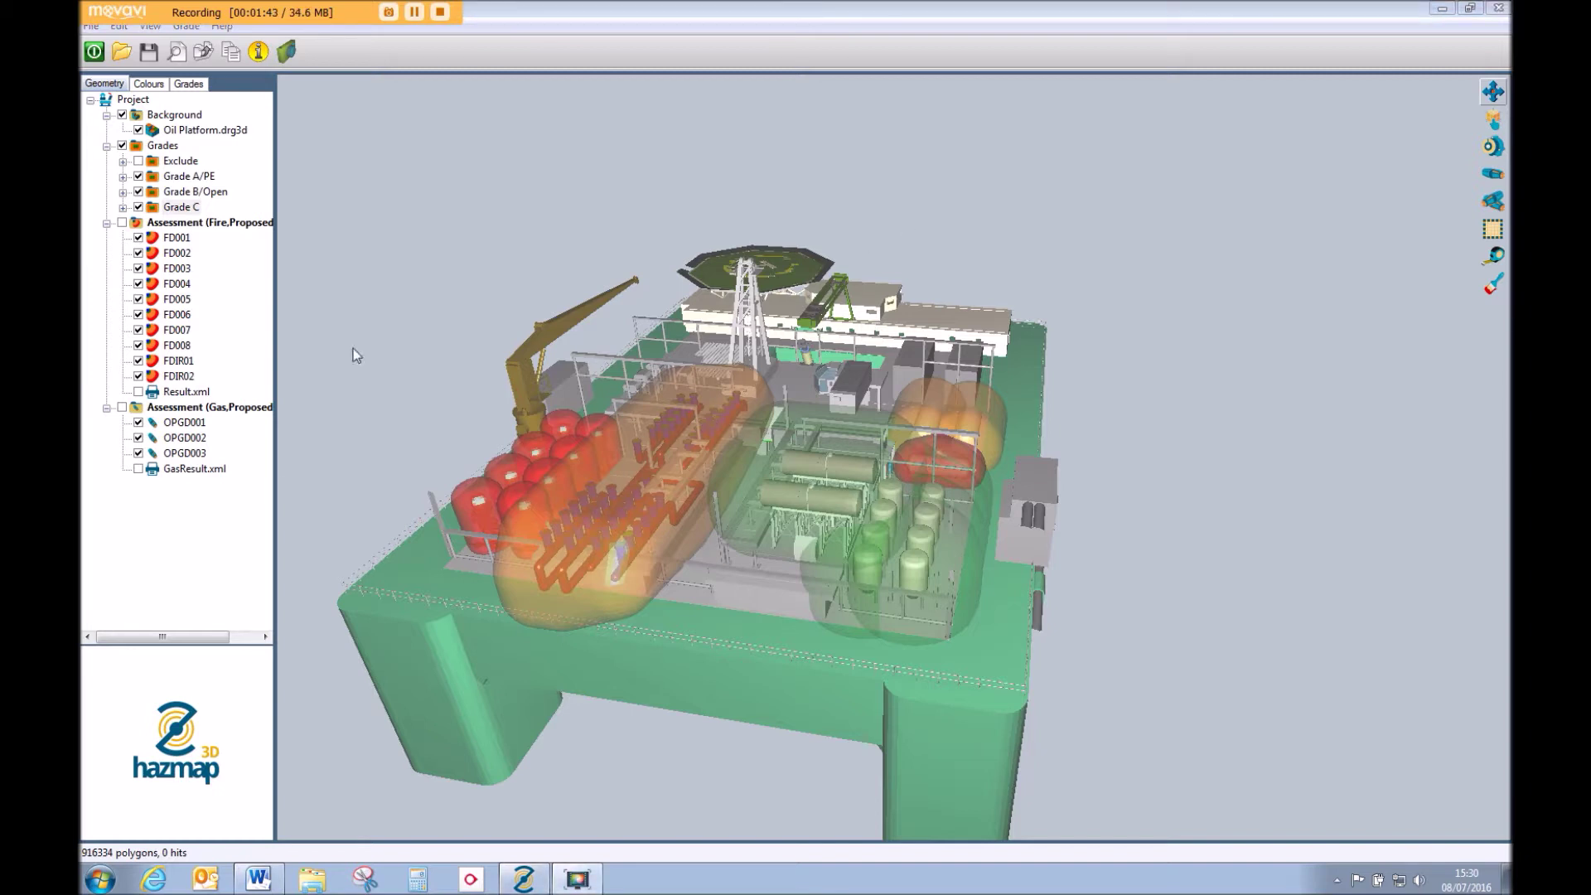
Hide the Grade A/PE, Grade B/Open and Grade C zones
{"action": "left_click", "coordinate": [139, 176]}
{"action": "left_click", "coordinate": [138, 191]}
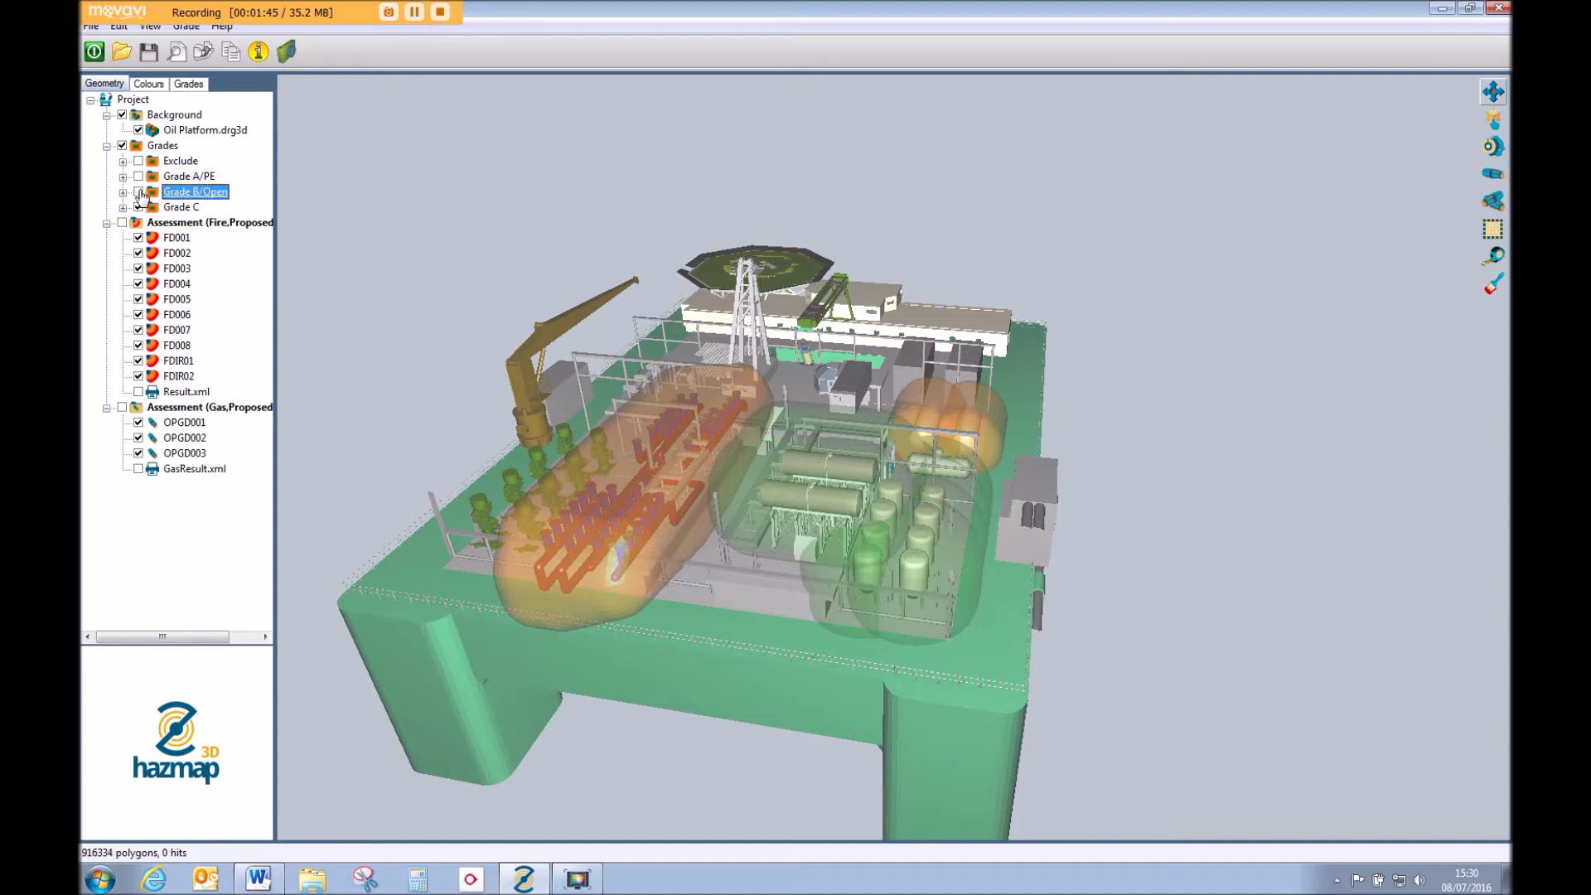
{"action": "left_click", "coordinate": [138, 207]}
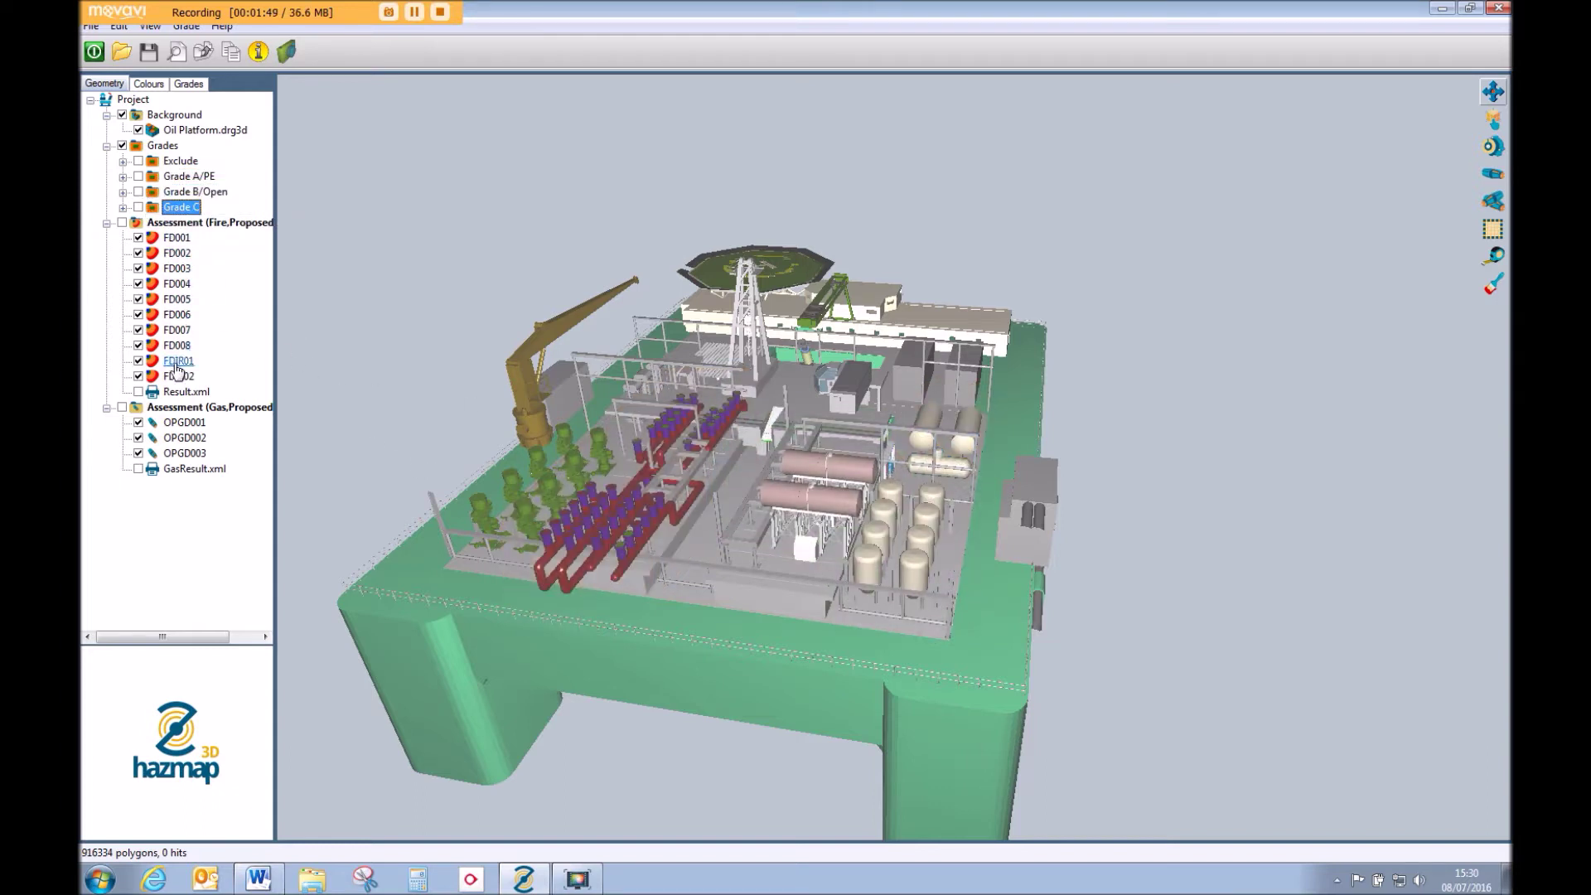
Review flame detector FD001's properties and its coverage cone in the model, keeping the properties window clear of the cone
{"action": "double_click", "coordinate": [176, 238]}
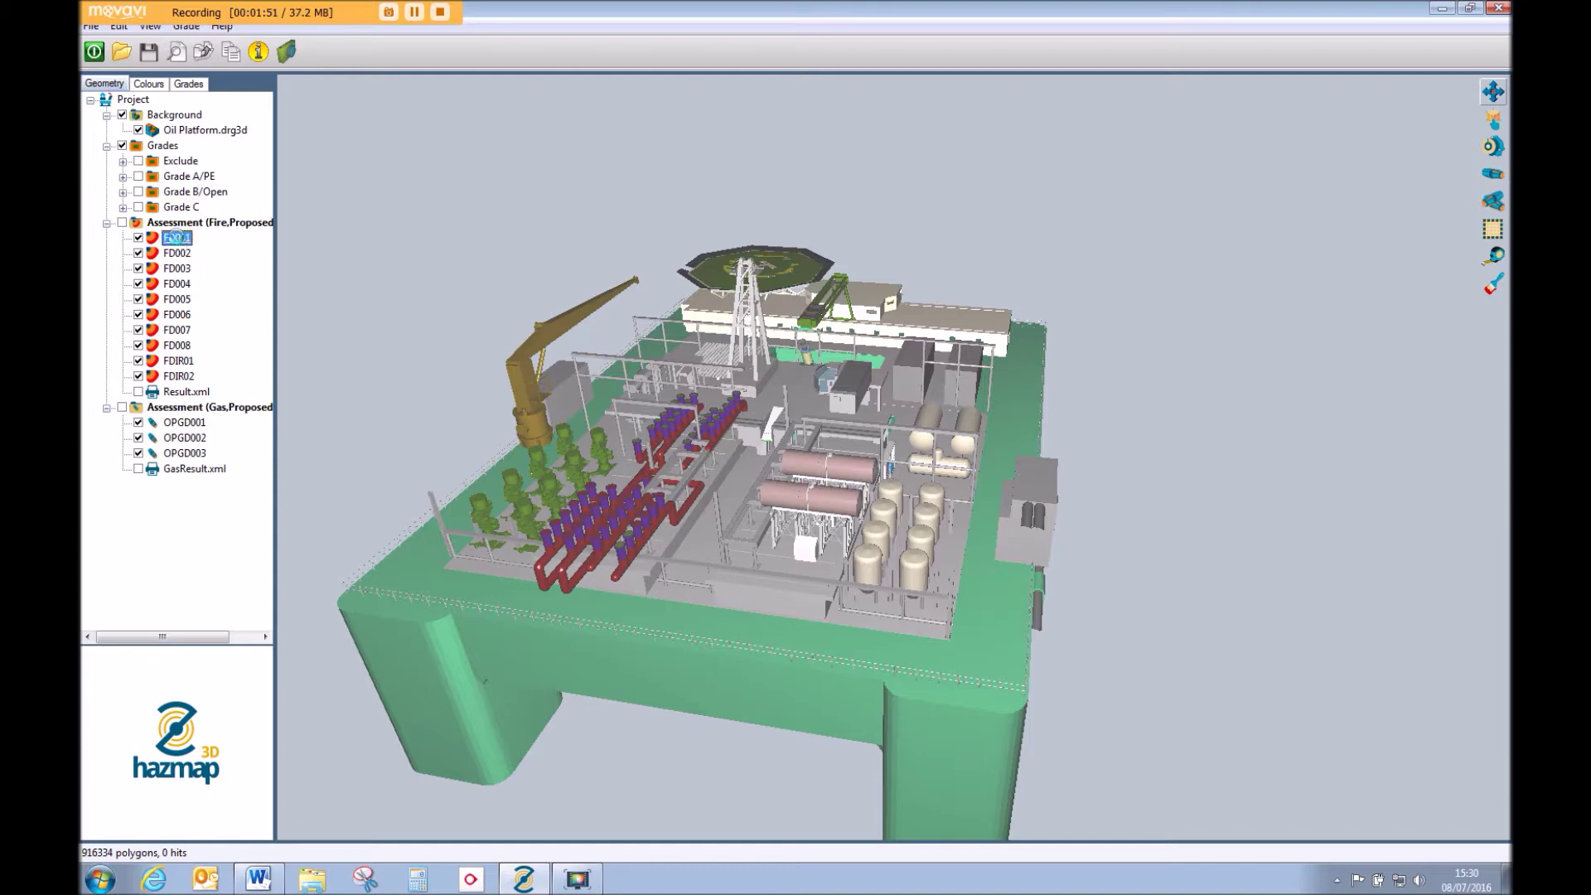
{"action": "left_click_drag", "start_coordinate": [471, 208], "coordinate": [976, 204]}
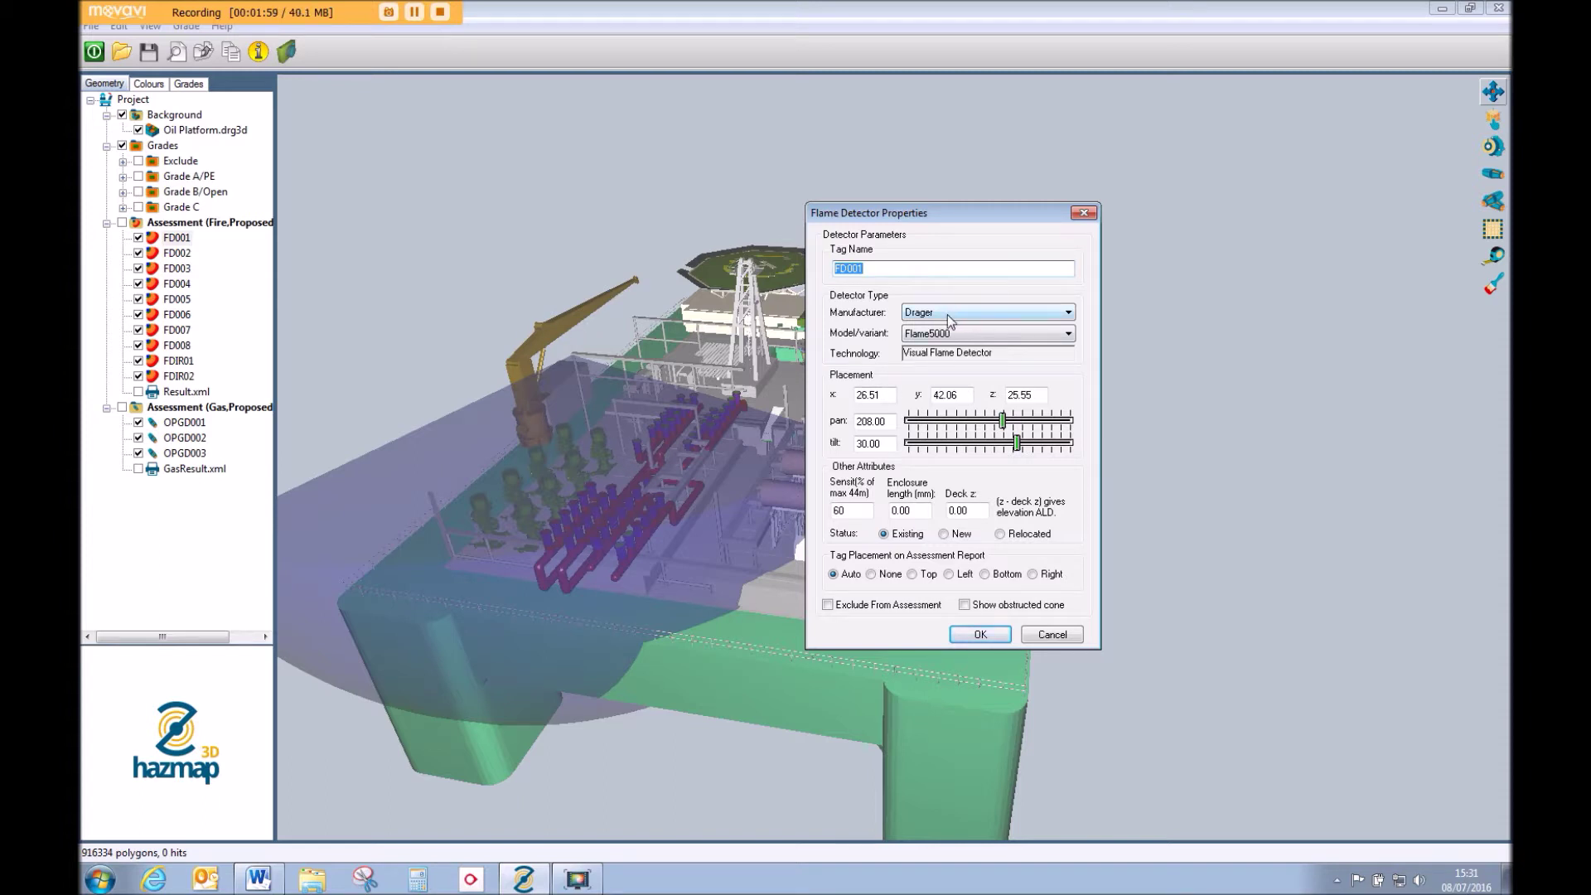
{"action": "left_click", "coordinate": [980, 635]}
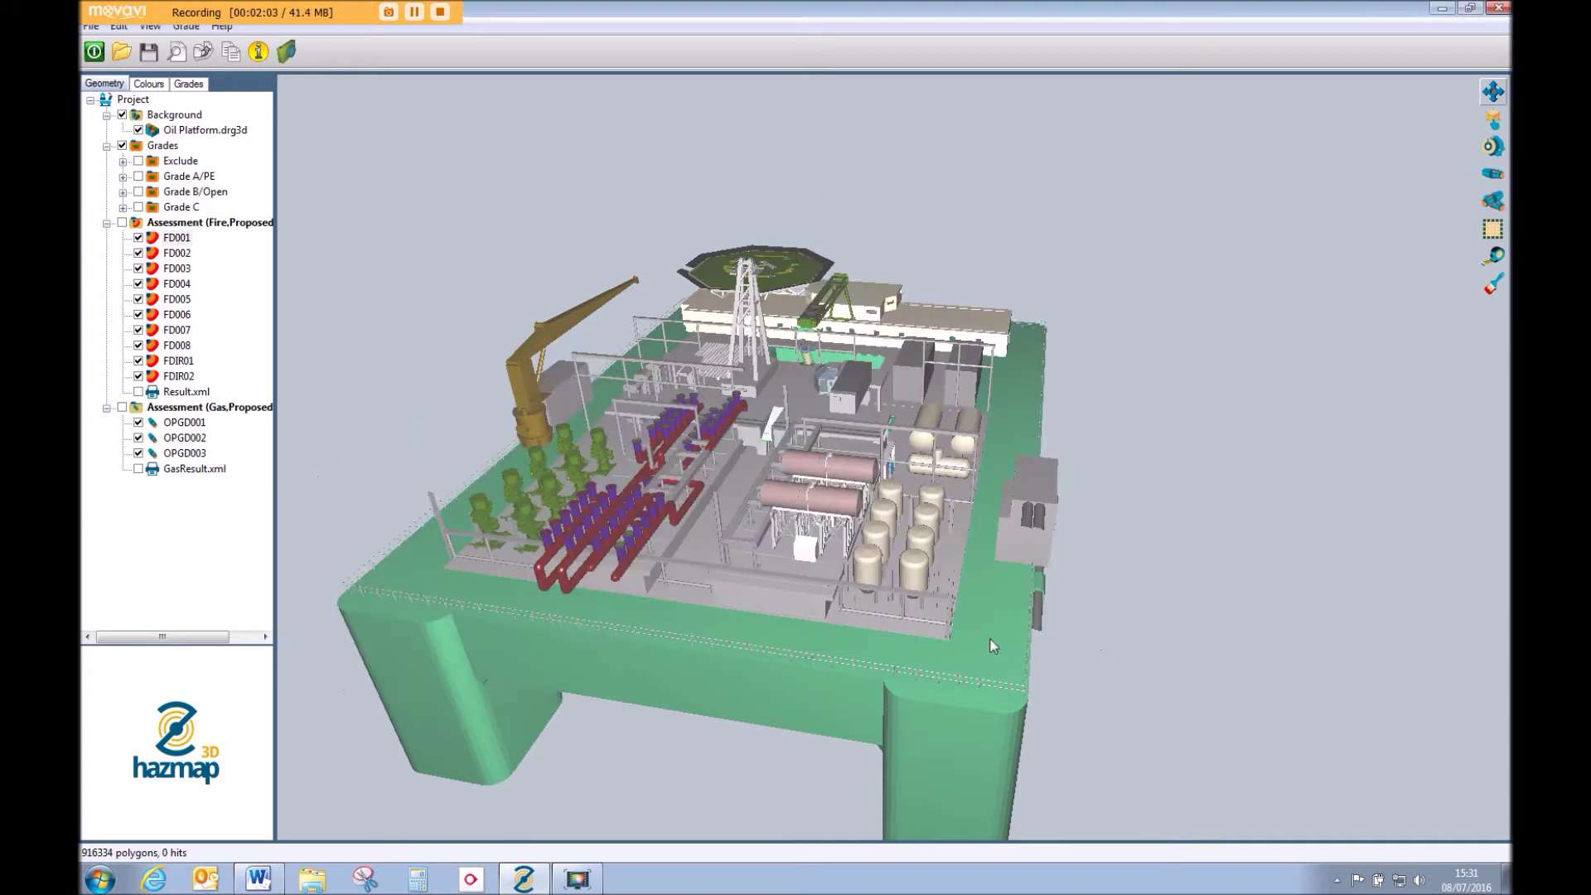
Review the properties and coverage cones of flame detectors FD002, FD004 and FD006 one after another
{"action": "left_click", "coordinate": [177, 254]}
{"action": "double_click", "coordinate": [176, 254]}
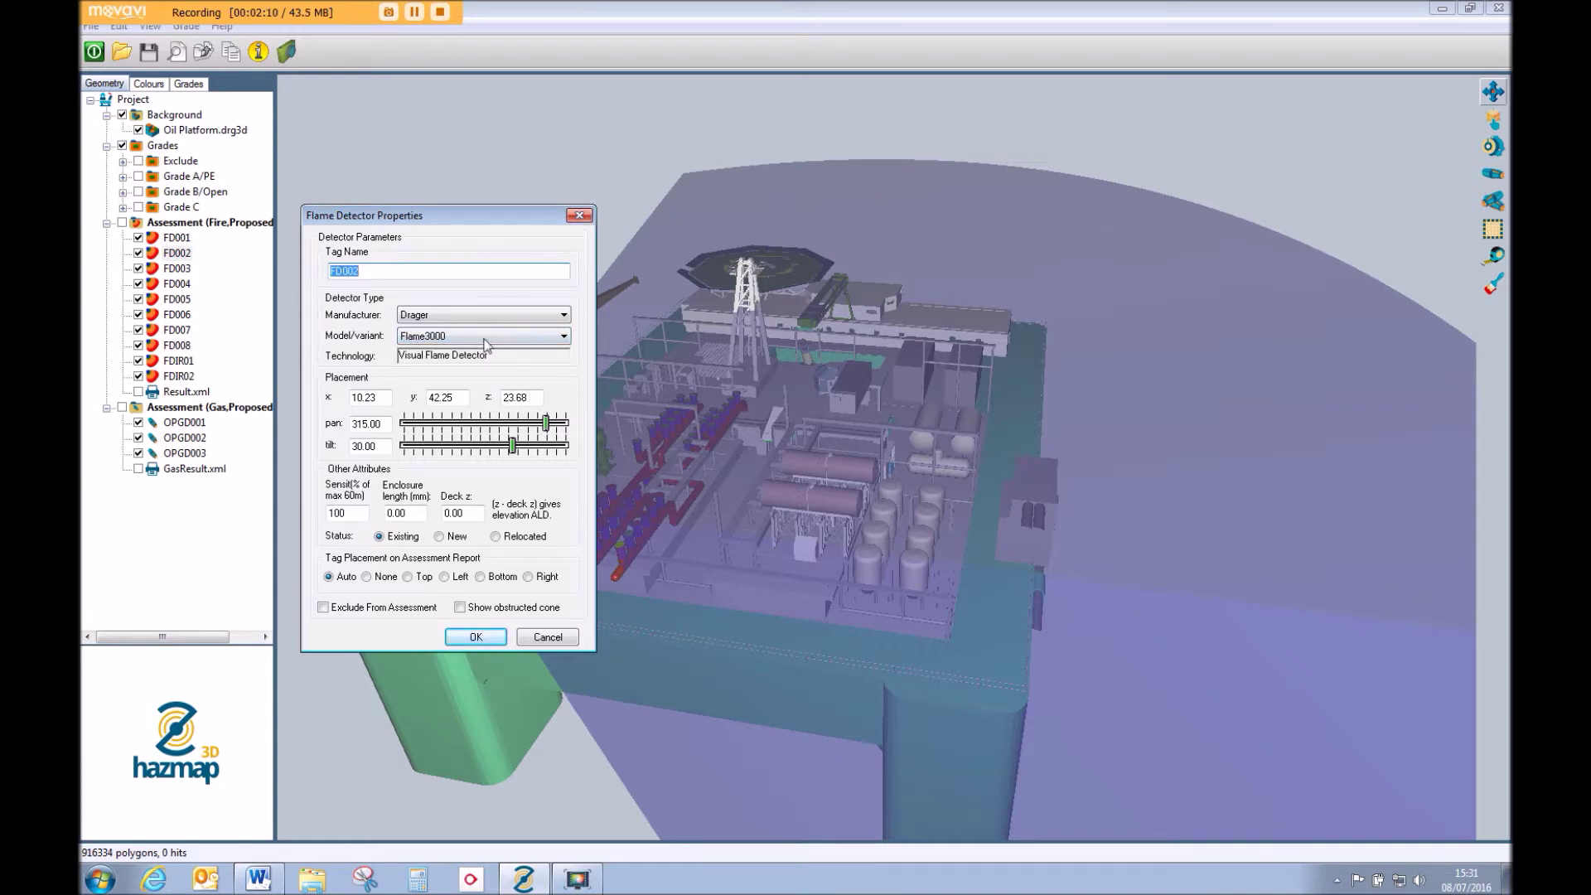
{"action": "left_click", "coordinate": [579, 218]}
{"action": "double_click", "coordinate": [176, 283]}
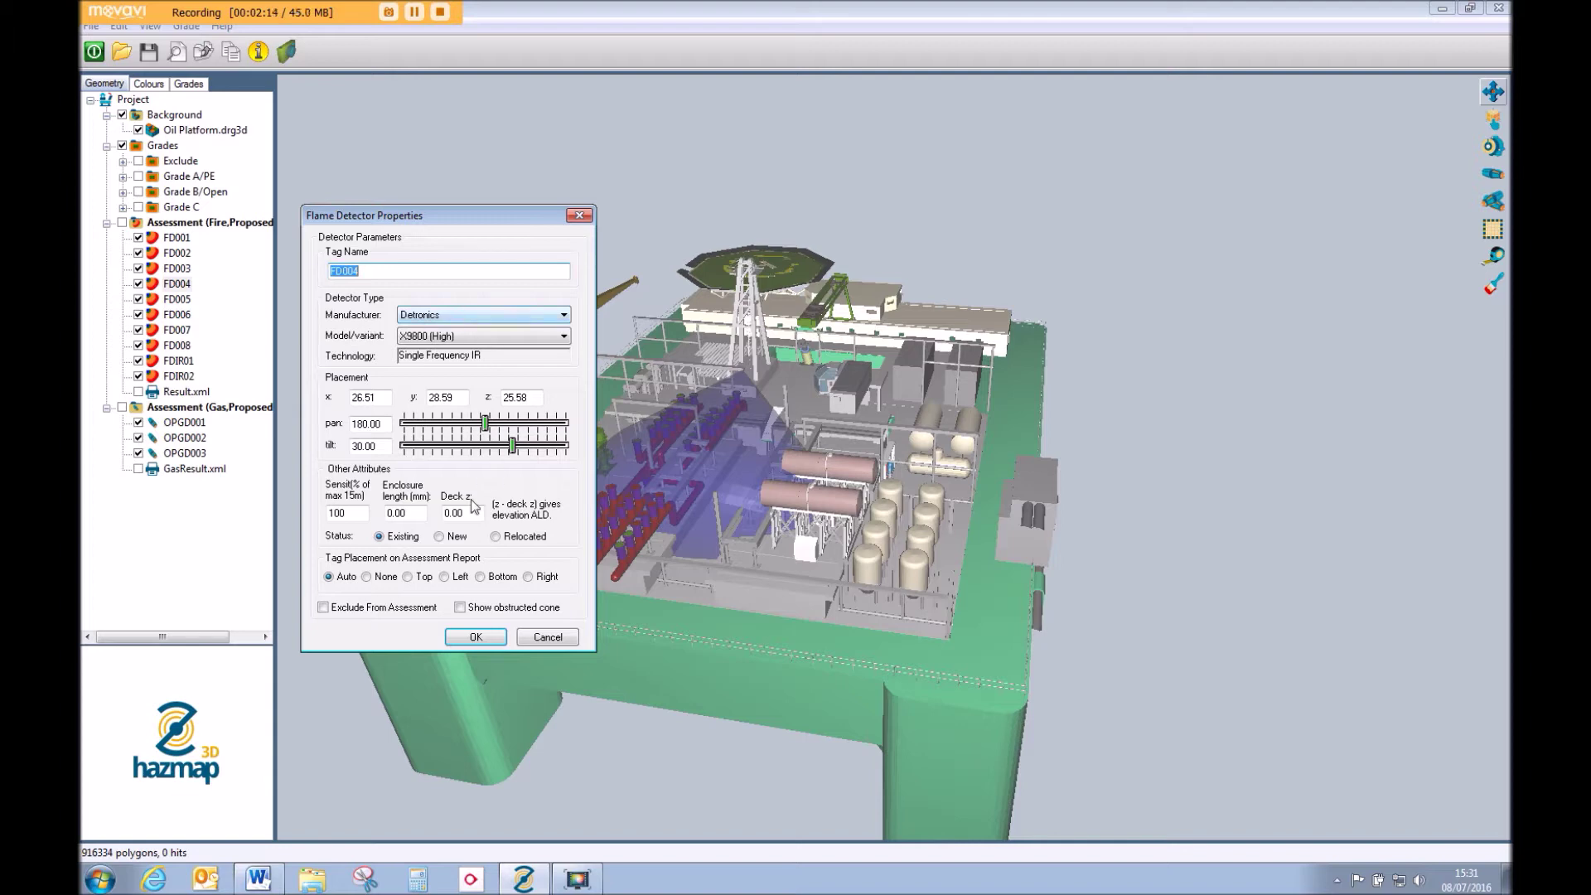
{"action": "left_click", "coordinate": [489, 638]}
{"action": "double_click", "coordinate": [177, 315]}
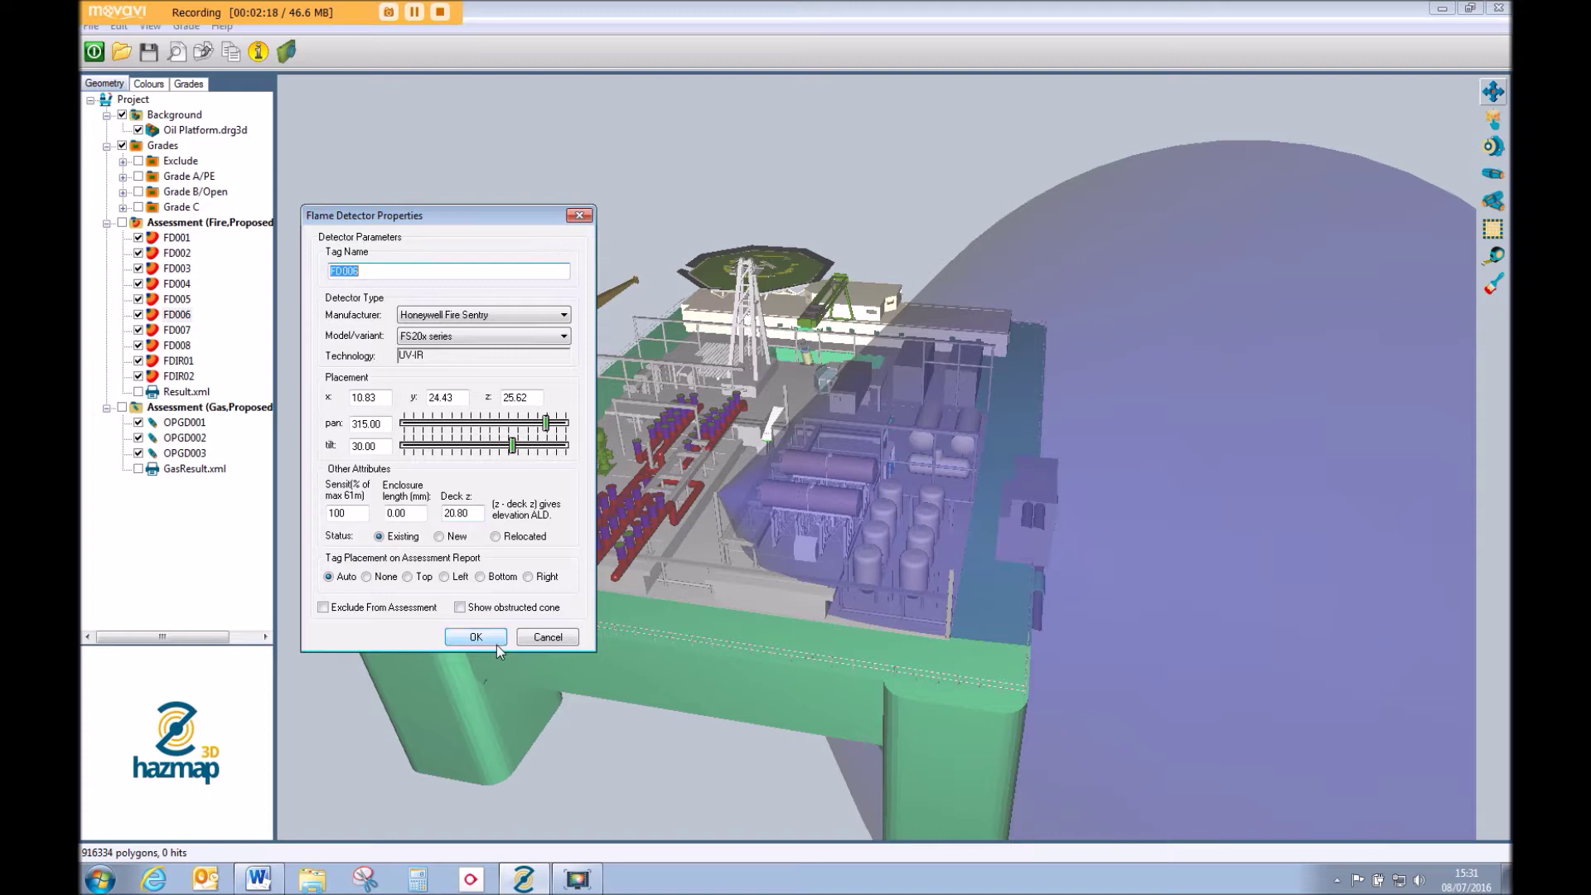
{"action": "left_click", "coordinate": [476, 638]}
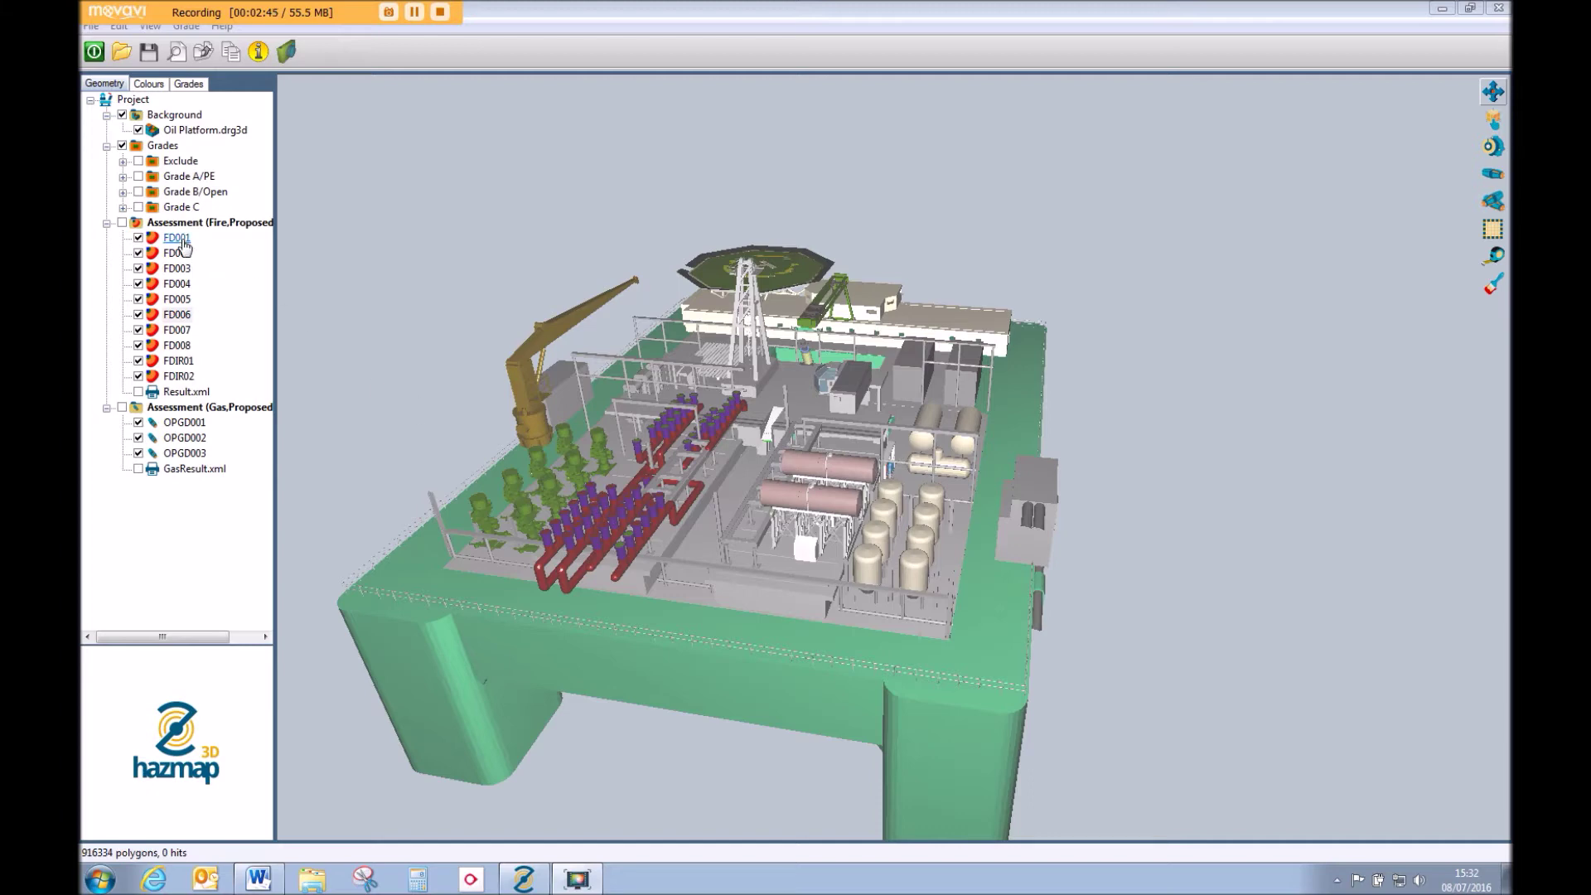
Set flame detector FD005's sensitivity to 60 % of its maximum range, with its coverage cone in view
{"action": "double_click", "coordinate": [181, 300]}
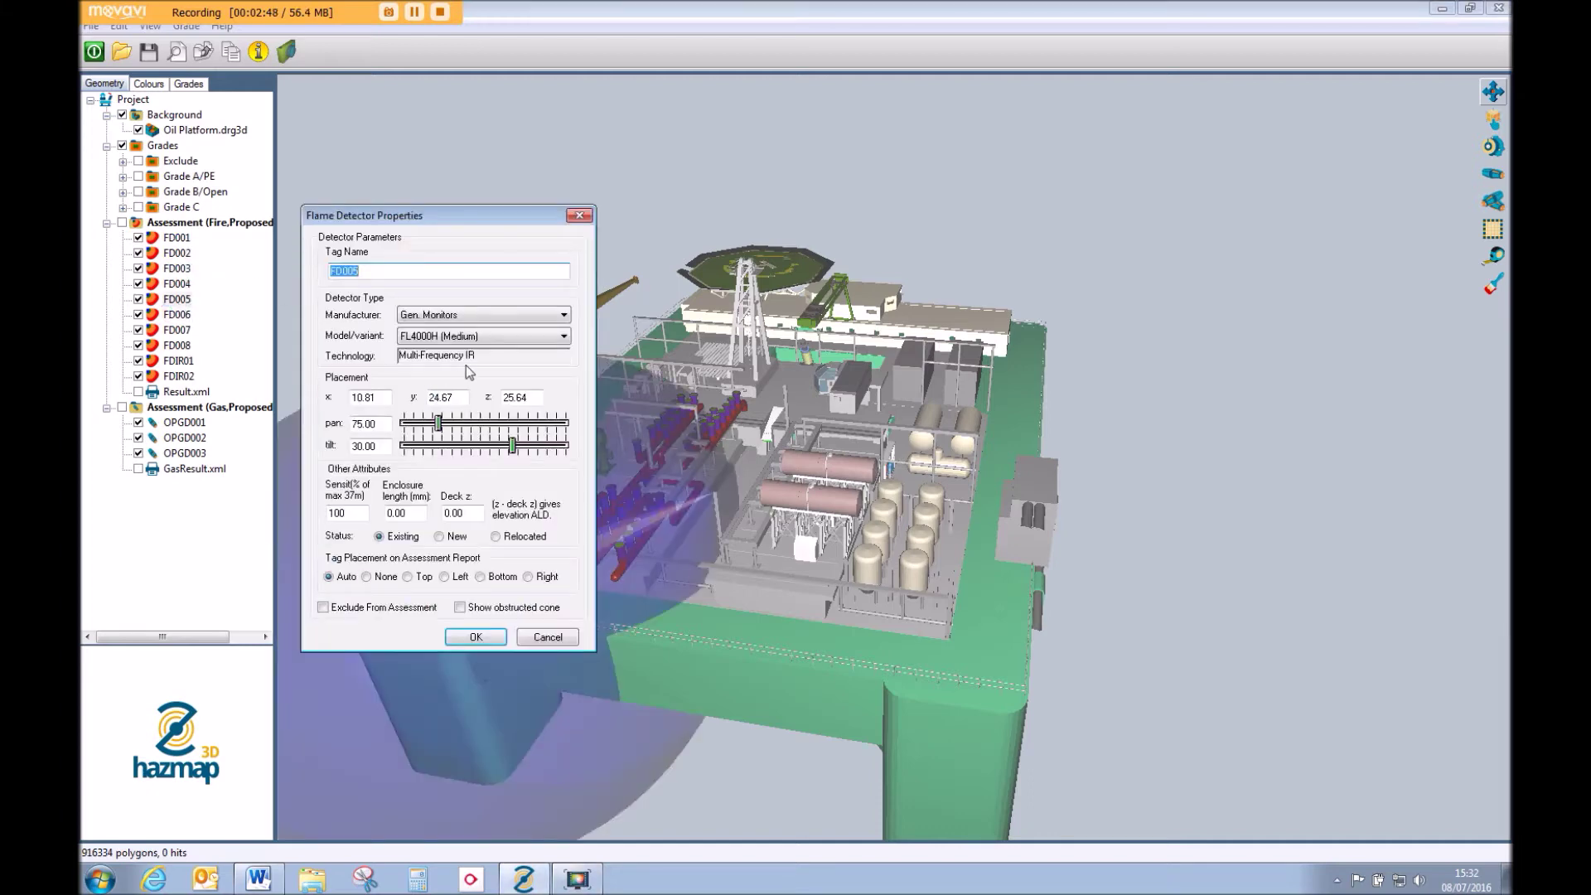
{"action": "left_click_drag", "start_coordinate": [472, 212], "coordinate": [1021, 235]}
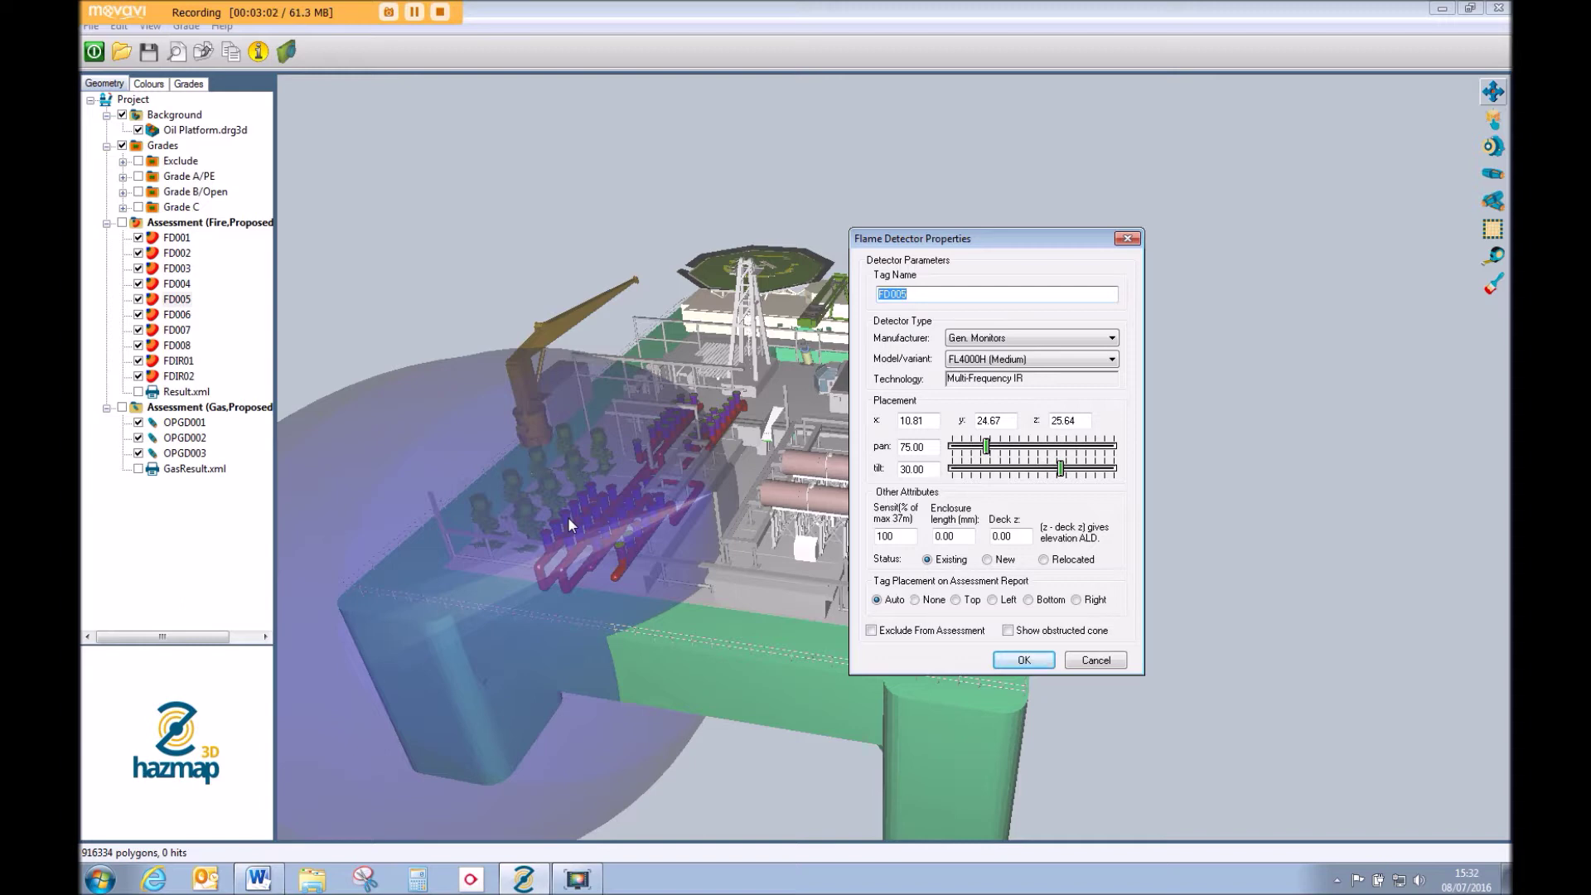
{"action": "double_click", "coordinate": [891, 537]}
{"action": "type", "text": "60"}
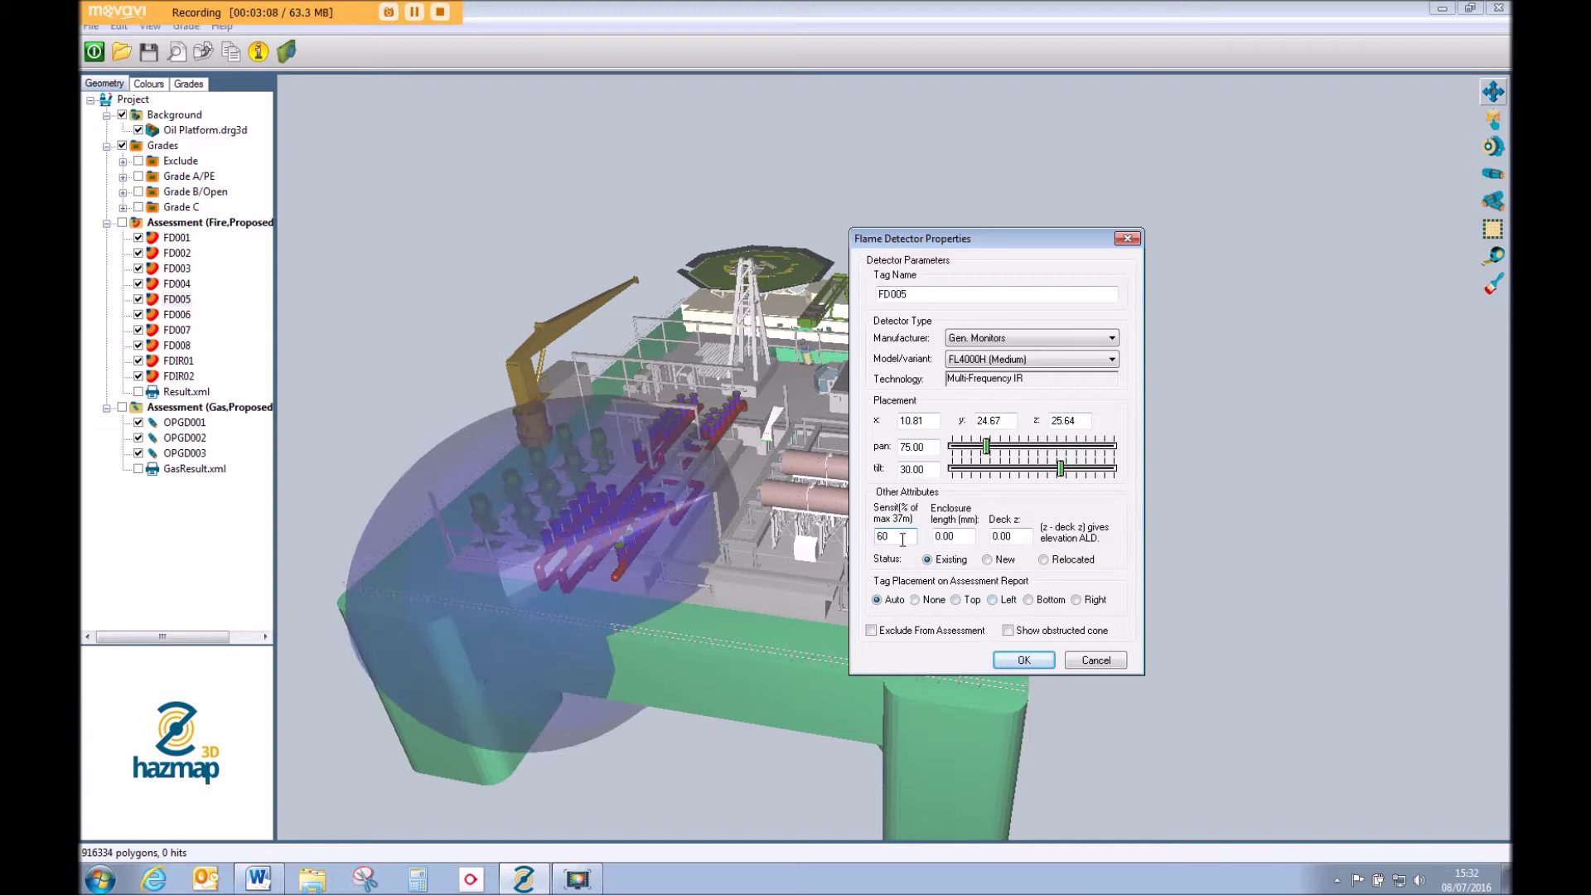
Set FD005's sensitivity back to 100 % and accept its properties
{"action": "left_click_drag", "start_coordinate": [895, 537], "coordinate": [859, 539]}
{"action": "type", "text": "100"}
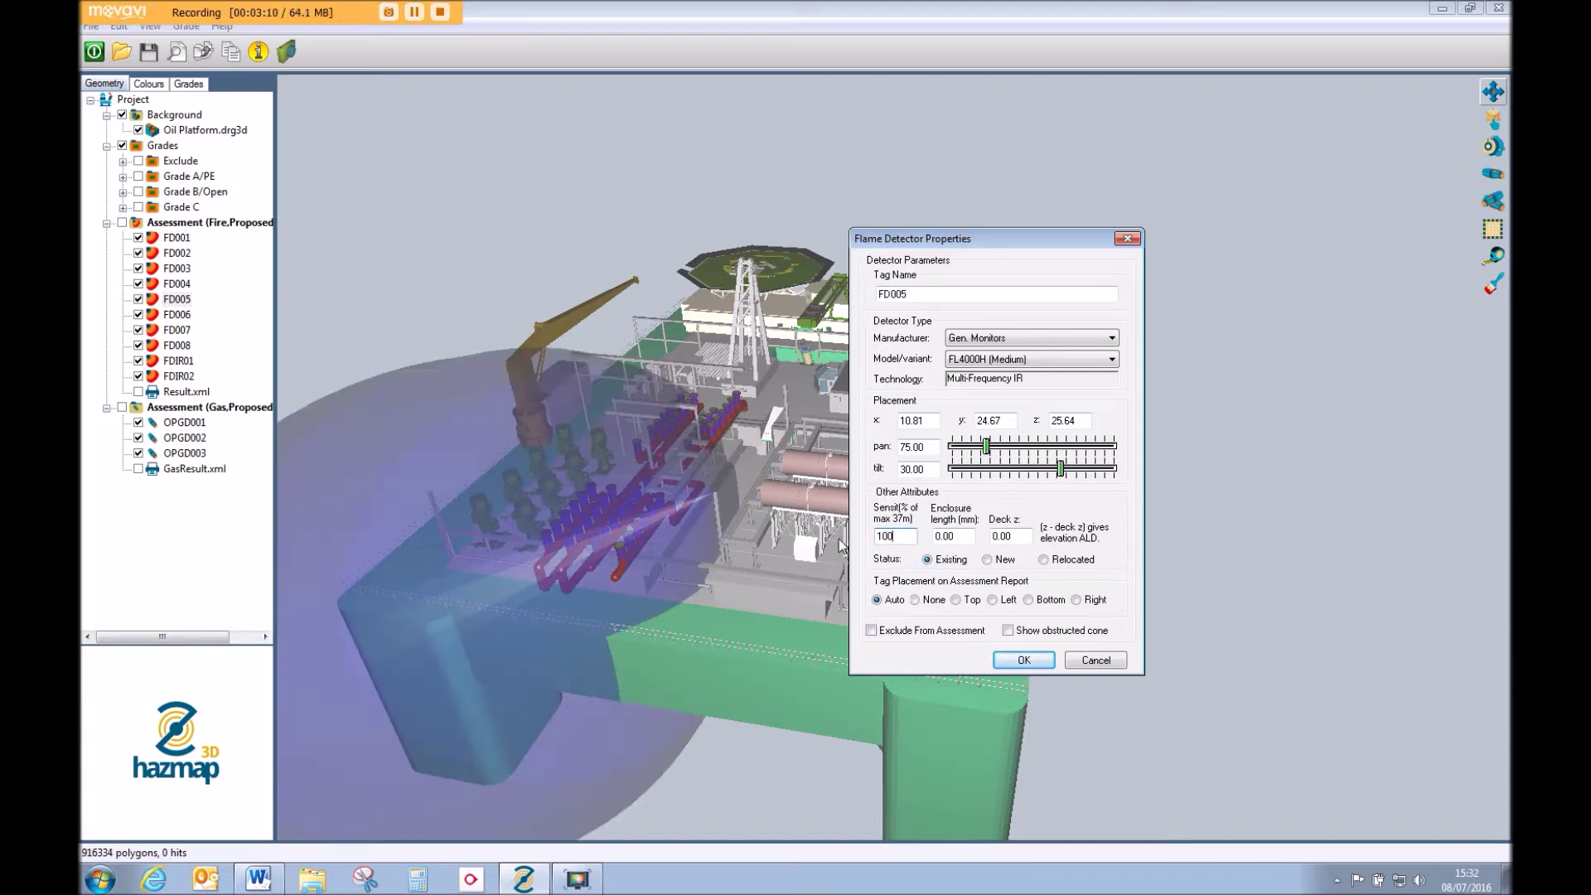
{"action": "left_click", "coordinate": [1021, 661]}
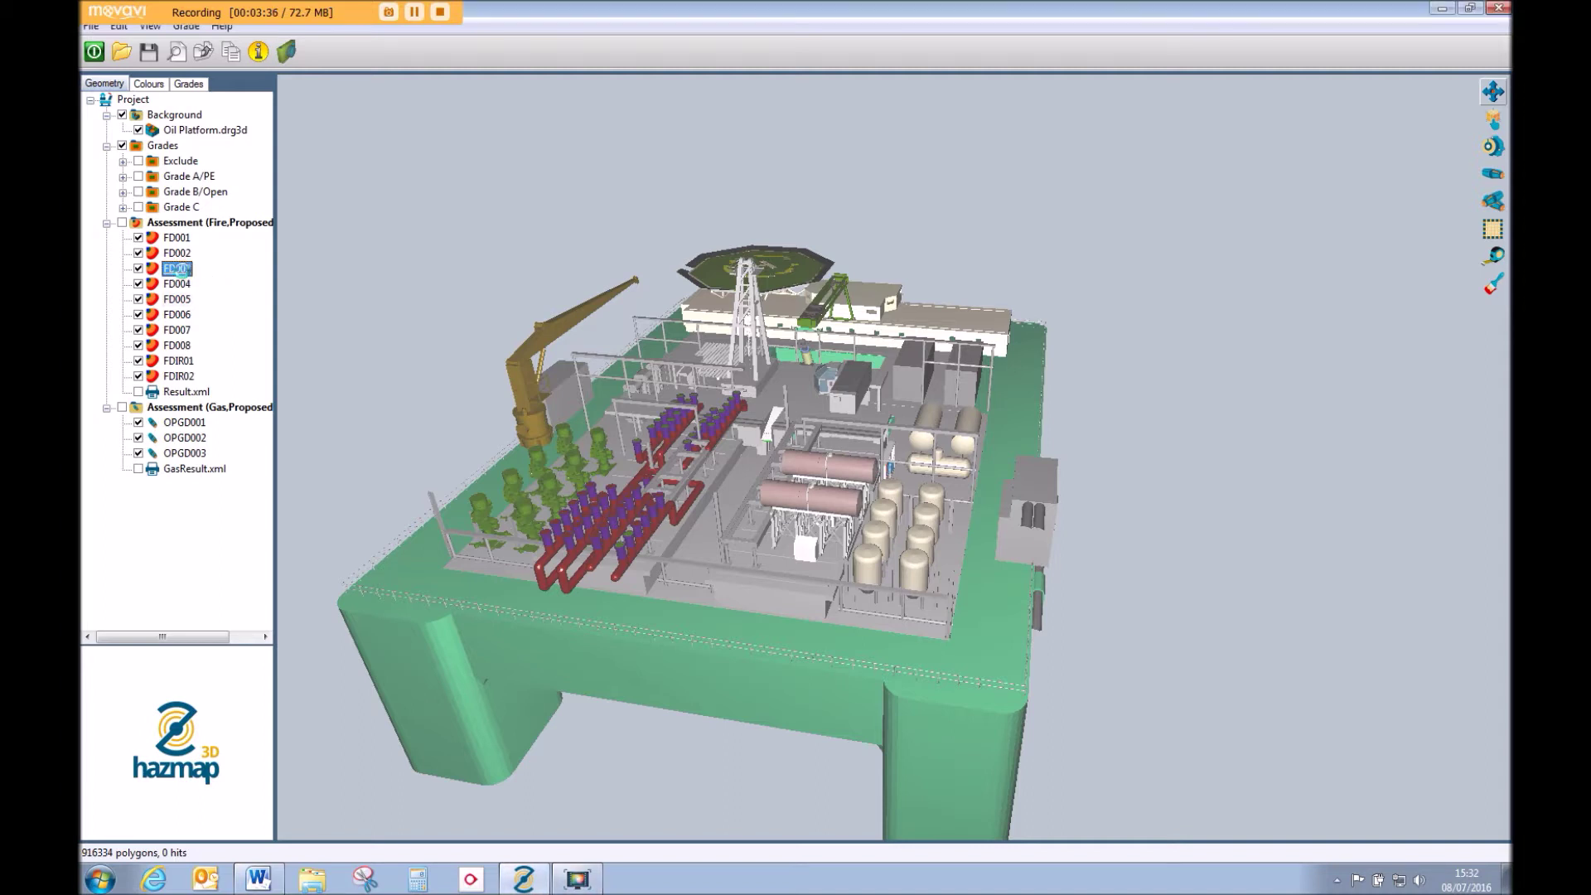
Review the properties and coverage cones of flame detectors FD003 and FD007
{"action": "double_click", "coordinate": [184, 277]}
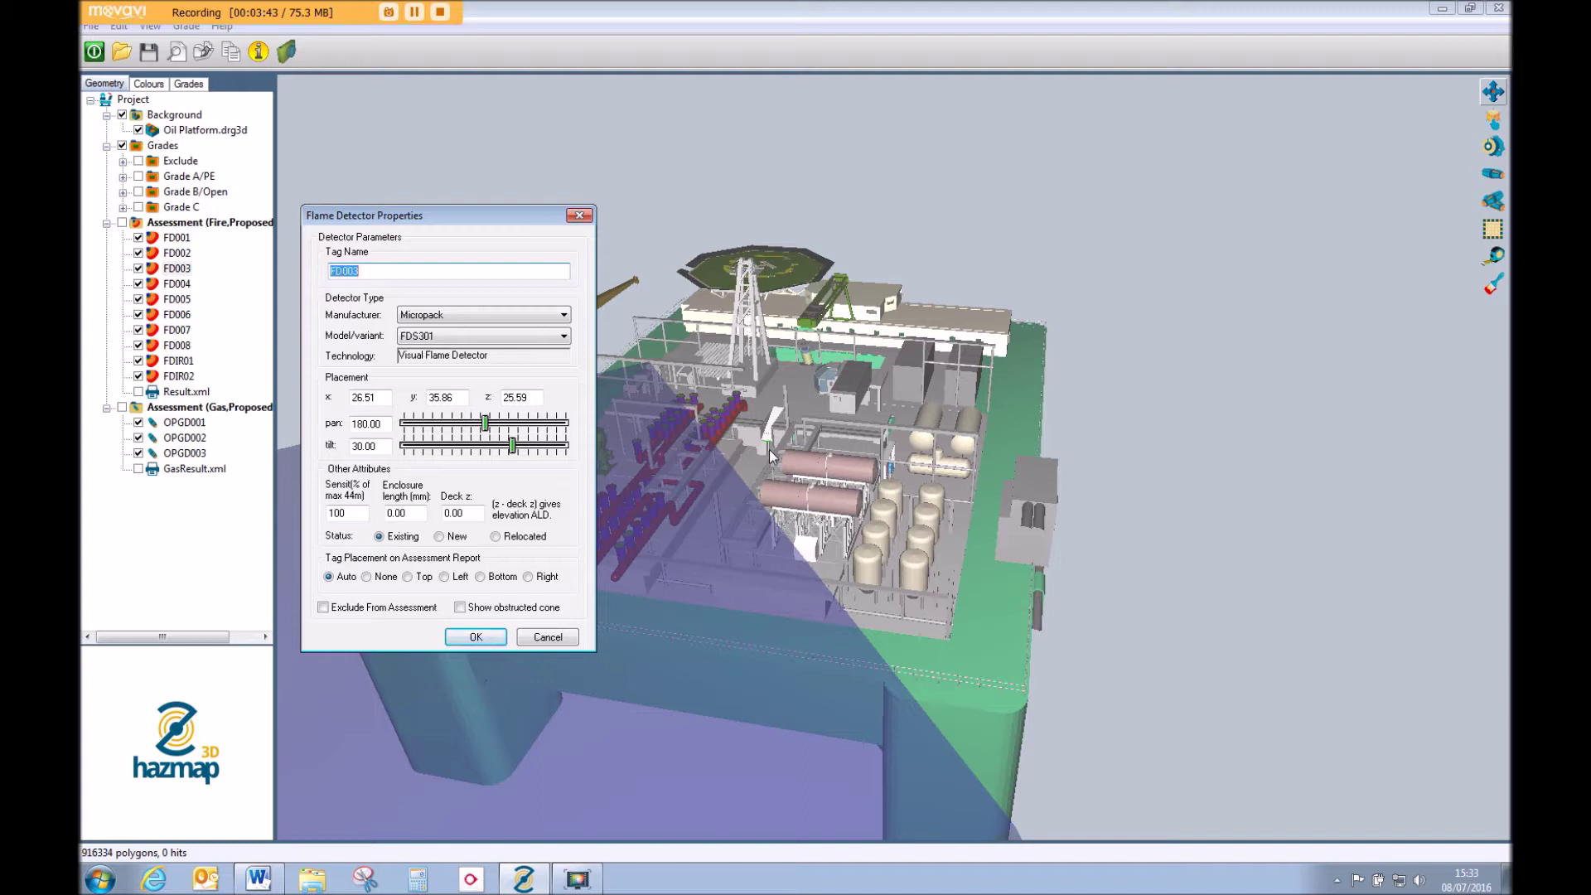
{"action": "left_click", "coordinate": [493, 636]}
{"action": "double_click", "coordinate": [177, 330]}
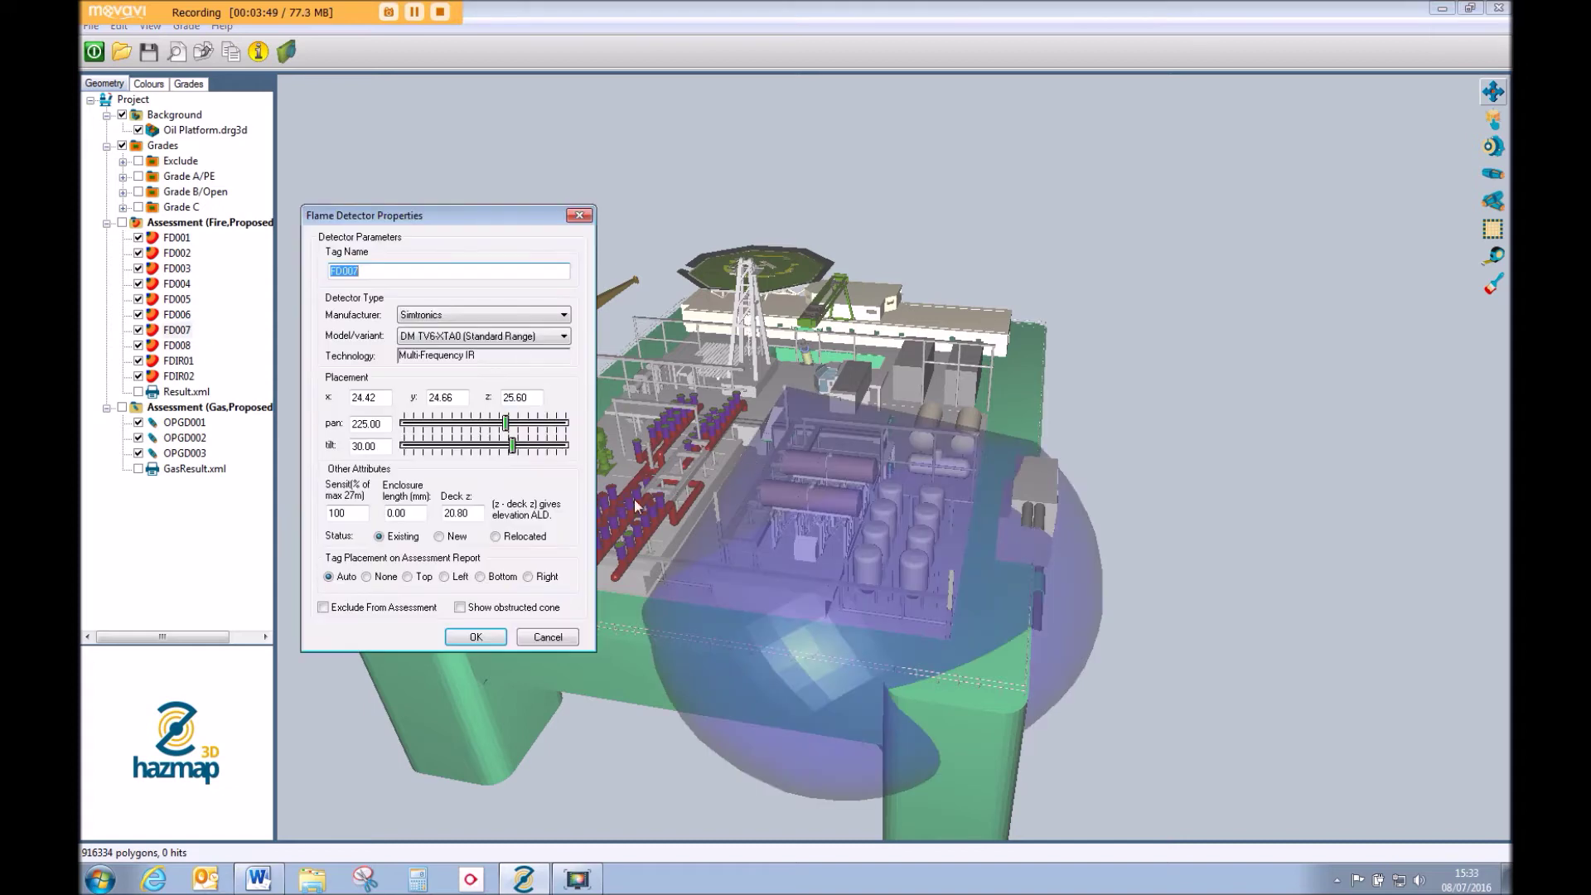
{"action": "left_click", "coordinate": [493, 639]}
Examine FD007's coverage over the process deck from a closer angle and check its deck z attribute
{"action": "left_click_drag", "start_coordinate": [752, 474], "coordinate": [983, 476]}
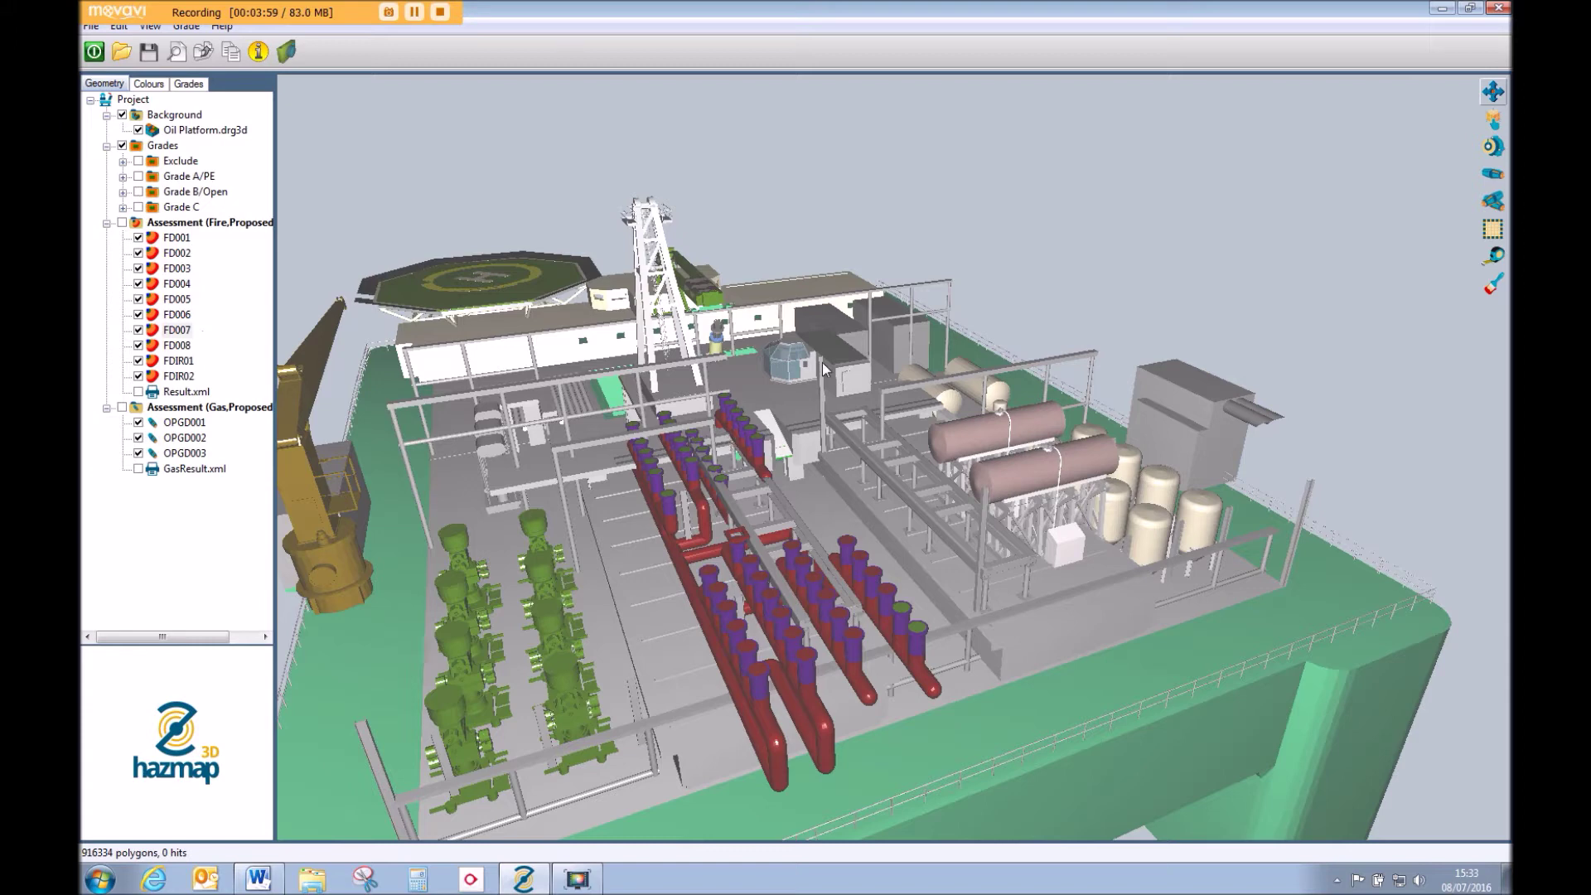
{"action": "left_click", "coordinate": [178, 328]}
{"action": "double_click", "coordinate": [177, 329]}
{"action": "left_click_drag", "start_coordinate": [489, 514], "coordinate": [445, 515]}
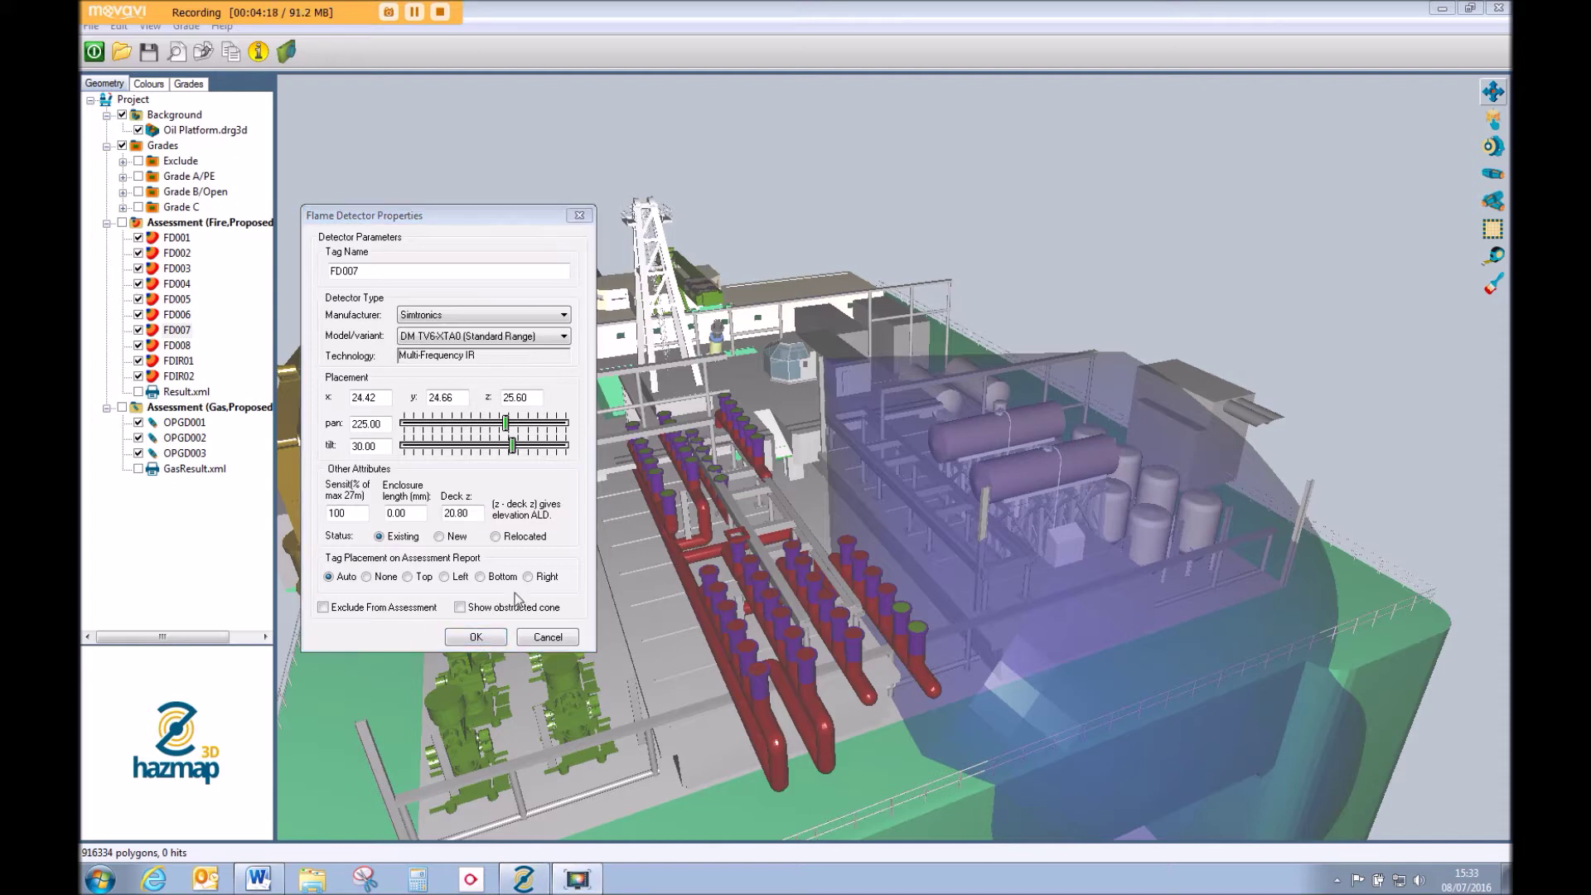
{"action": "left_click", "coordinate": [484, 638]}
Open the print report options for the proposed fire assessment and place them clear of the project tree
{"action": "right_click", "coordinate": [192, 224]}
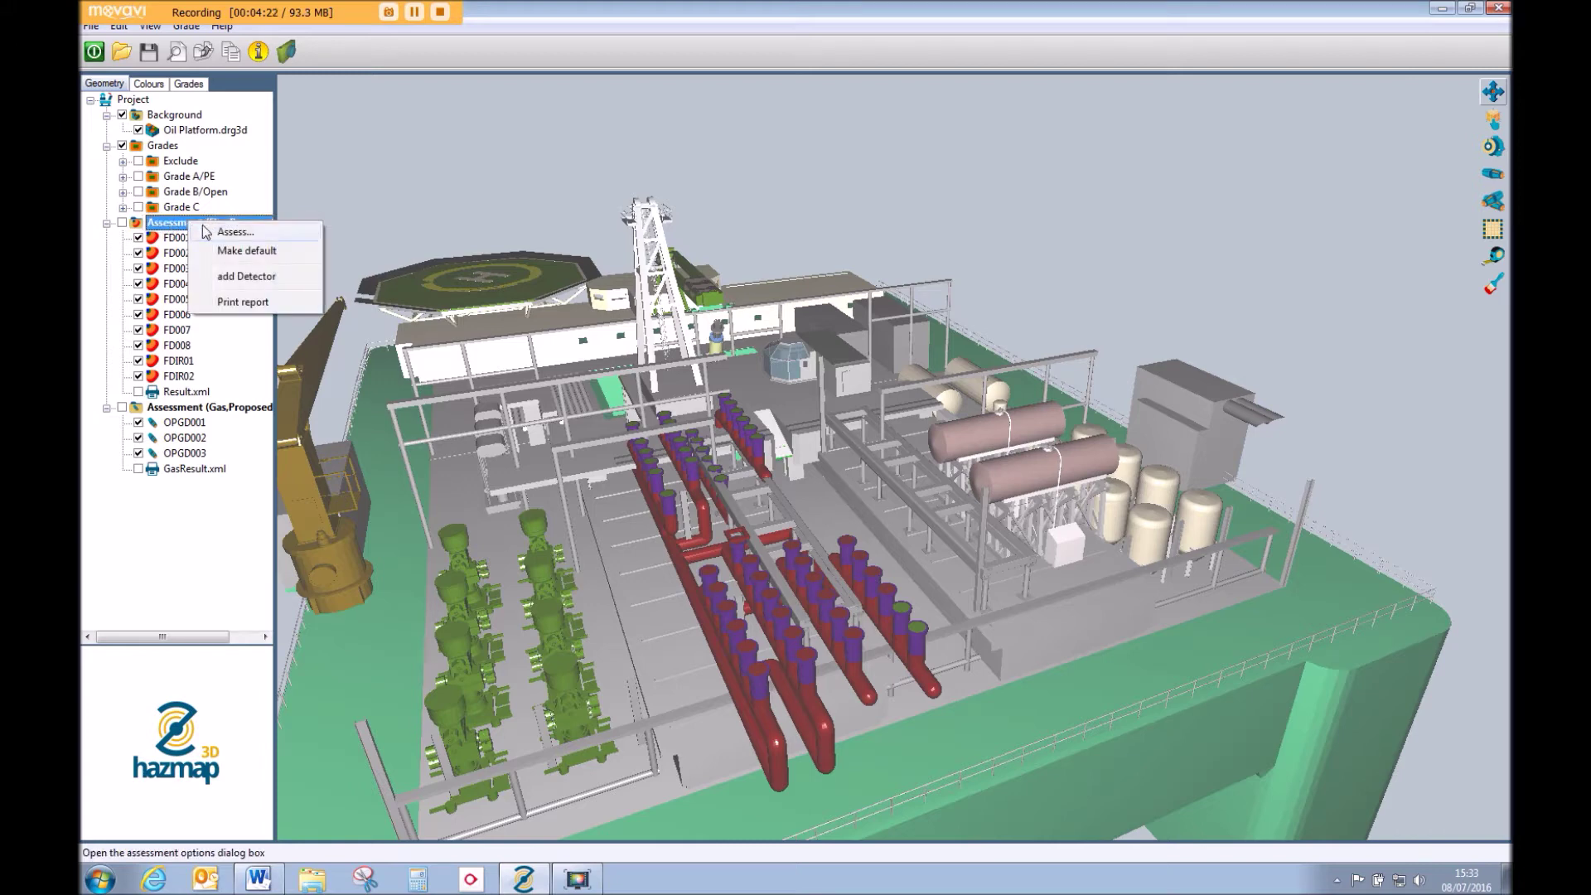
{"action": "left_click", "coordinate": [252, 300]}
{"action": "left_click_drag", "start_coordinate": [296, 232], "coordinate": [497, 213]}
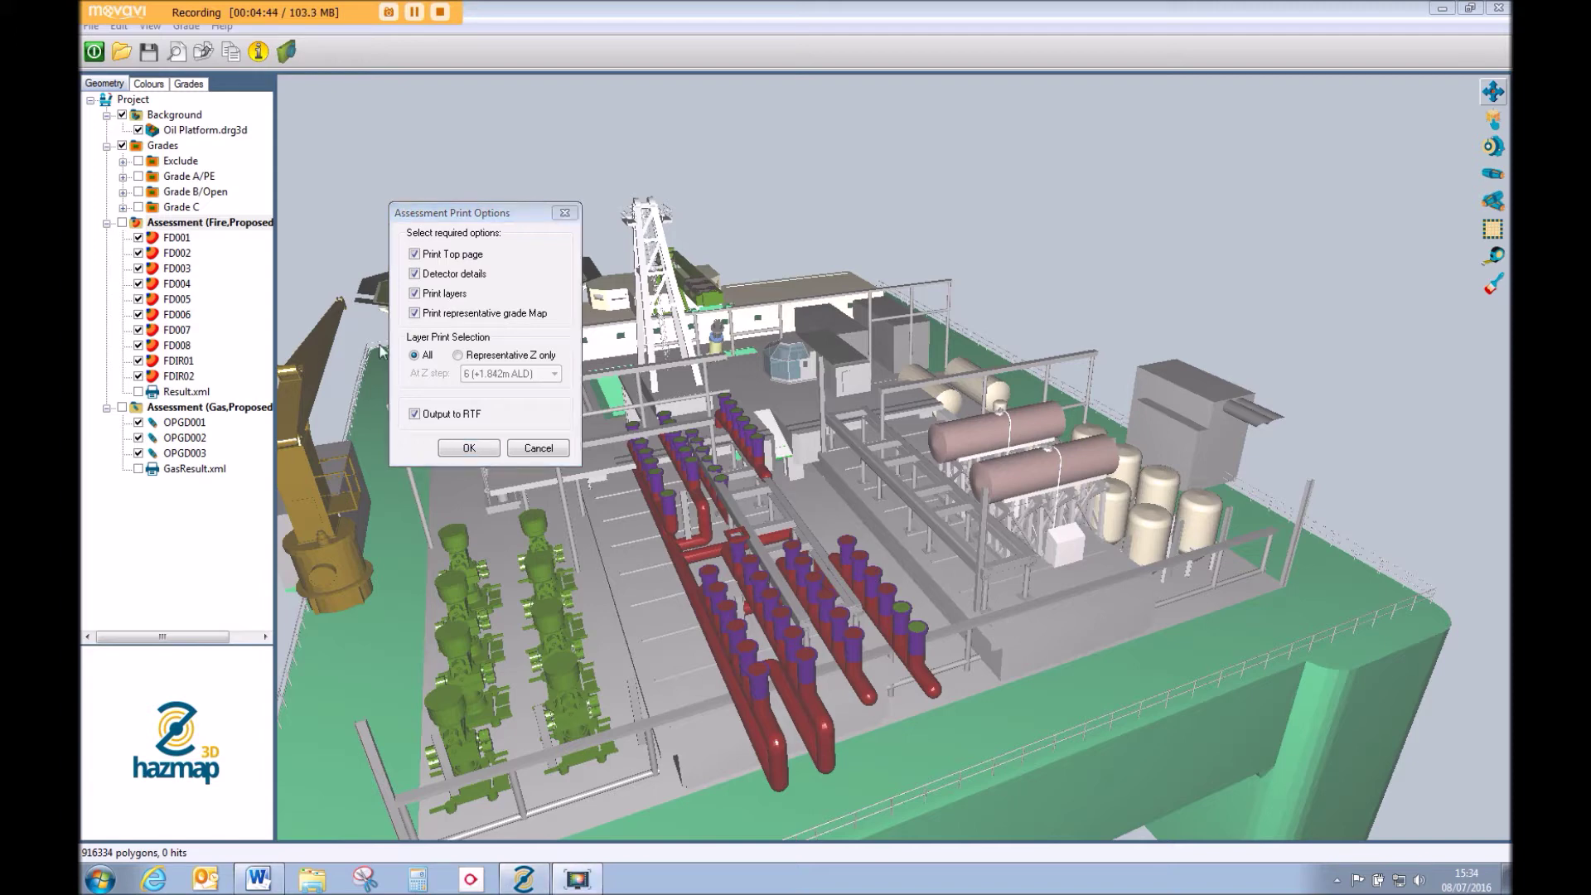
Look through the Z steps offered for Representative Z only layer printing, and return the layer selection to All
{"action": "left_click", "coordinate": [460, 356]}
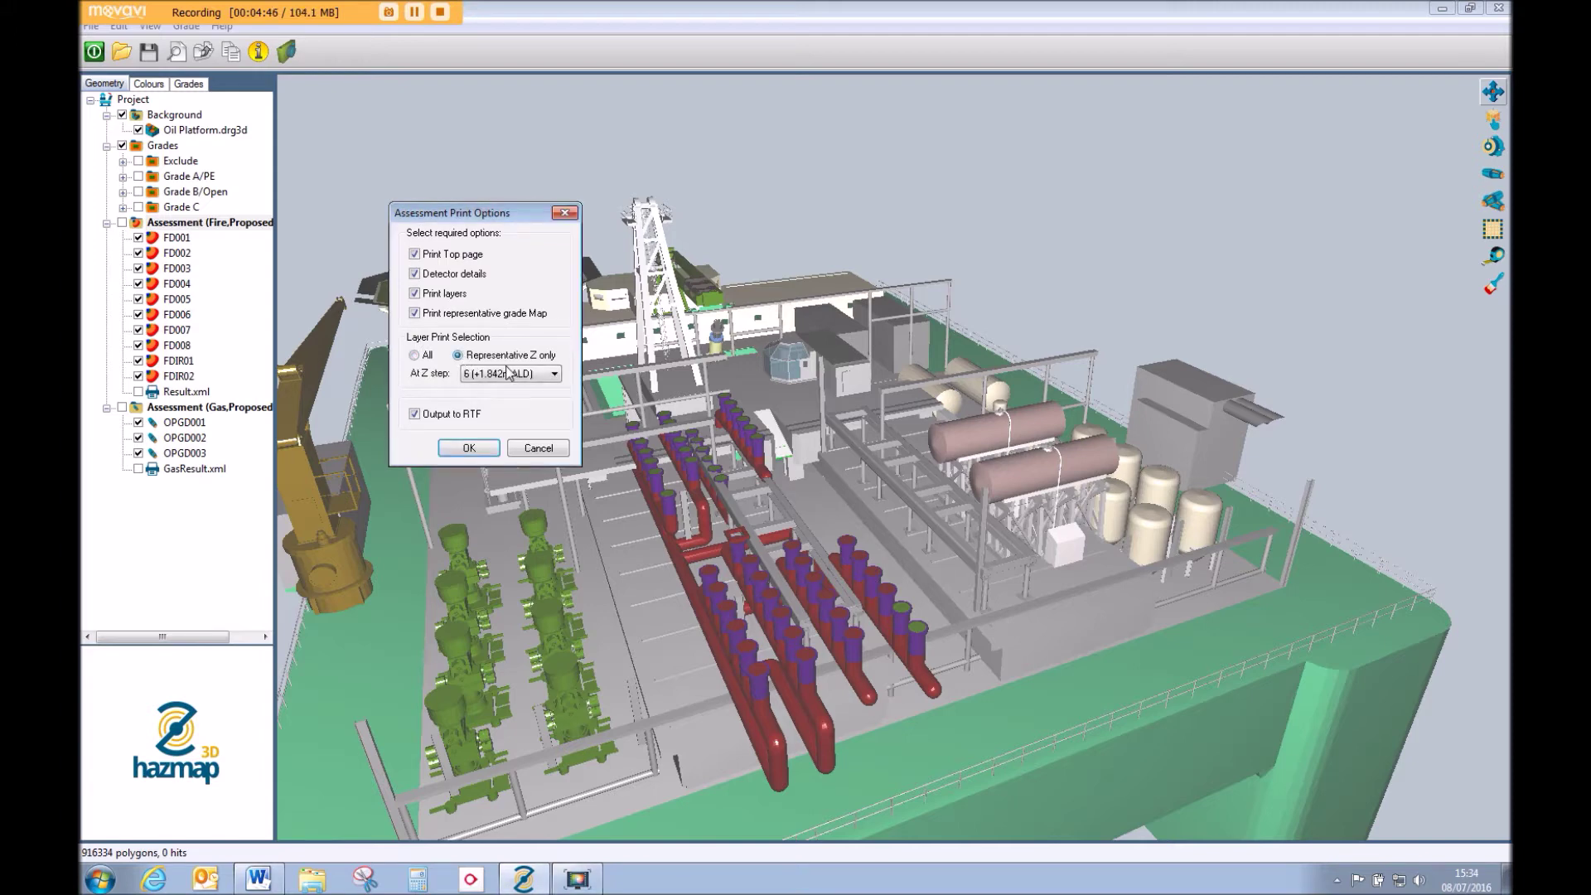
{"action": "left_click", "coordinate": [514, 374]}
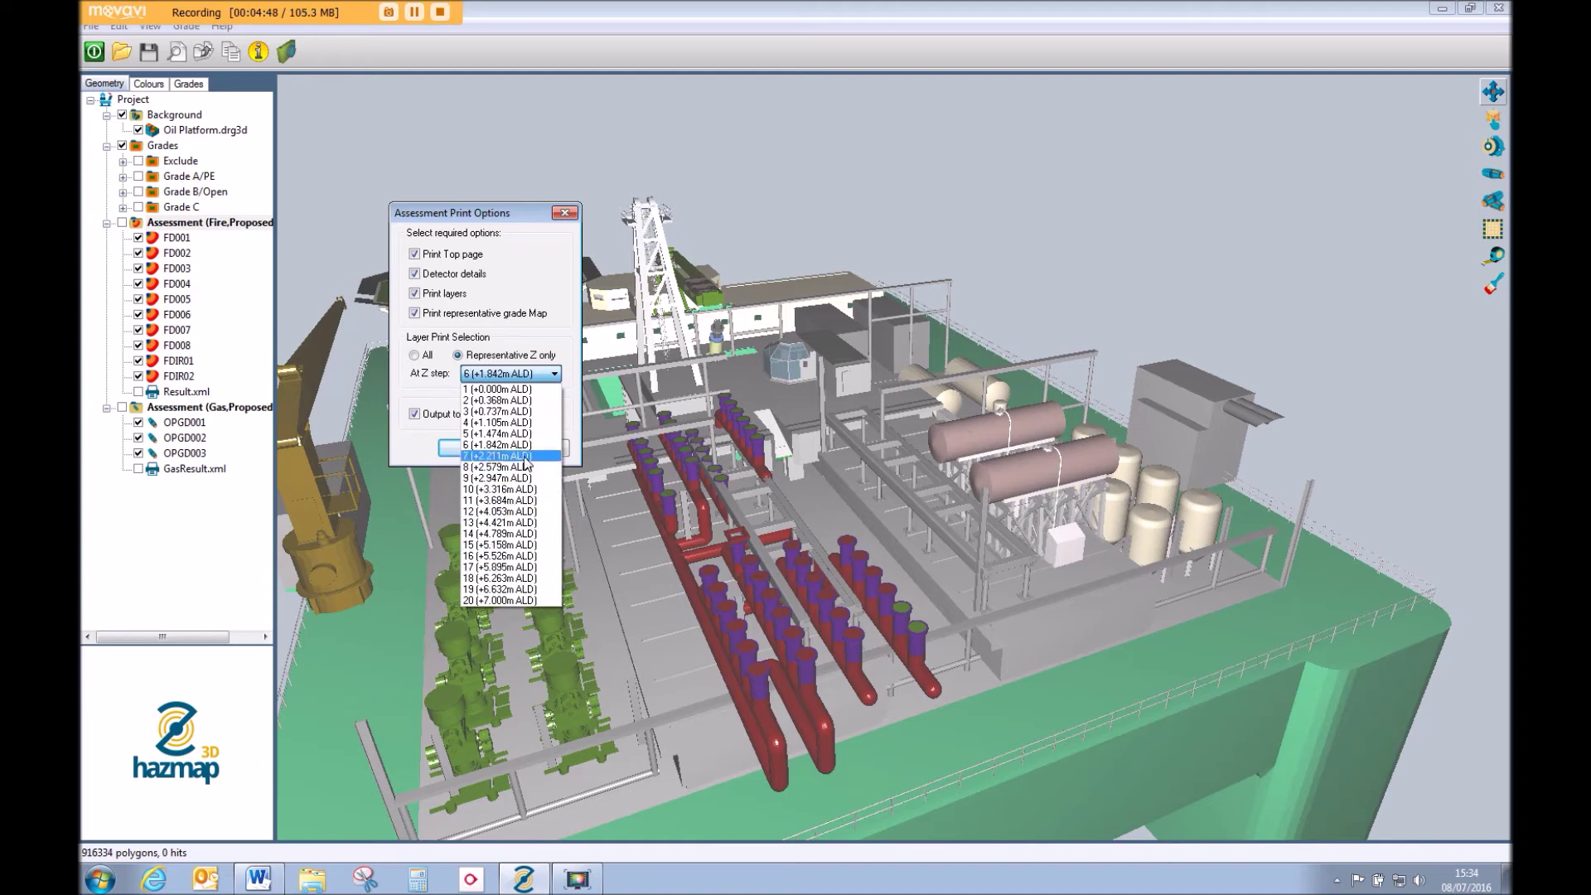
{"action": "left_click", "coordinate": [509, 375]}
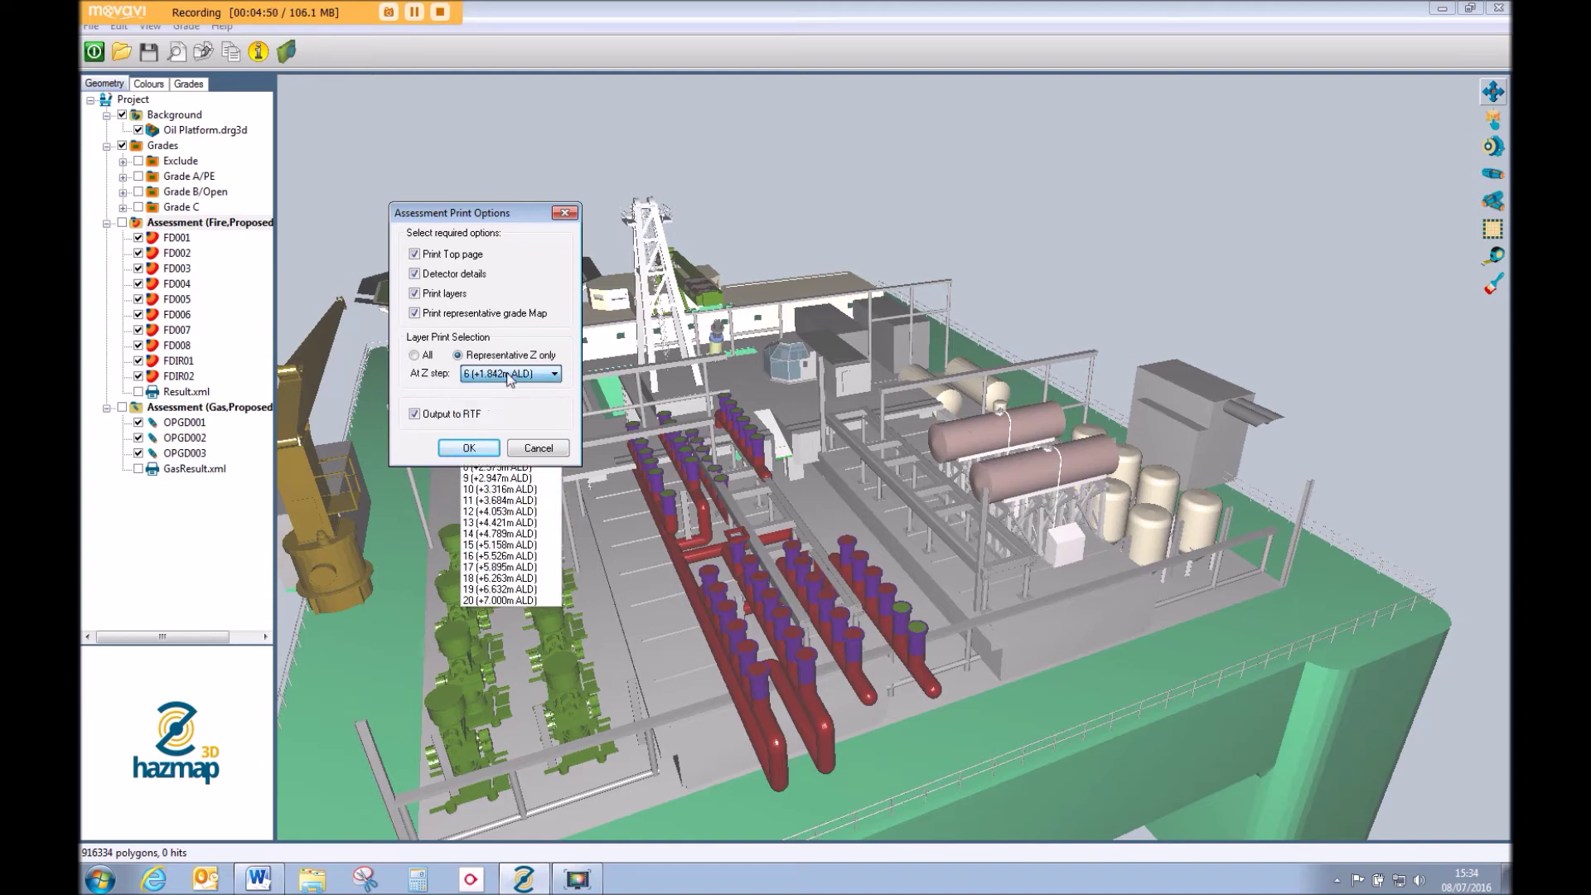
{"action": "left_click", "coordinate": [413, 356]}
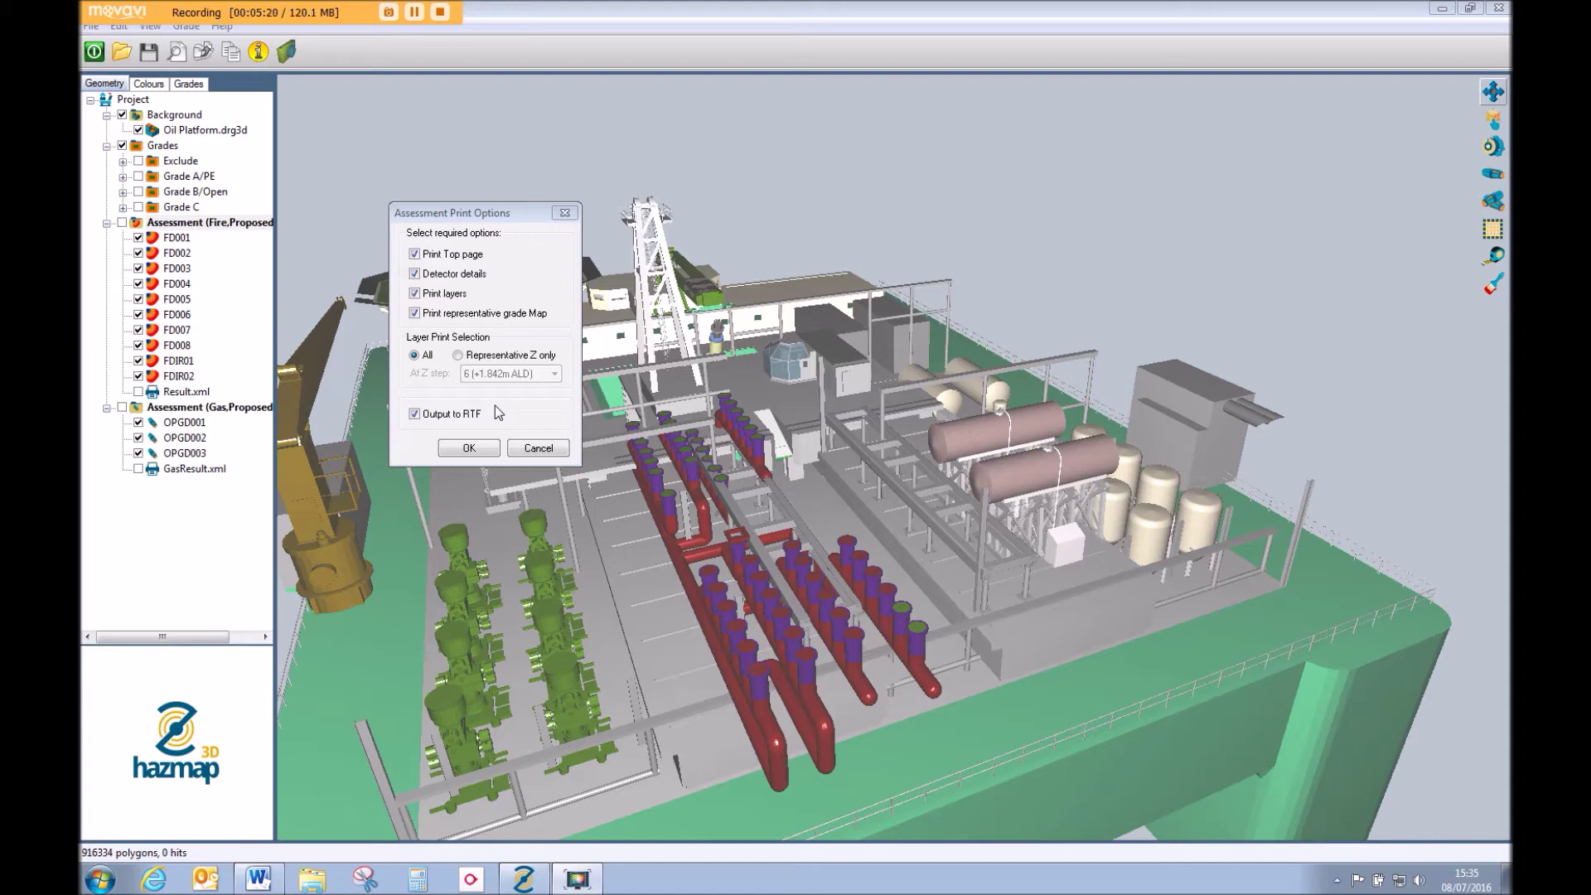
Accept the report options and send the fire assessment report to the Adobe PDF printer
{"action": "left_click", "coordinate": [461, 454]}
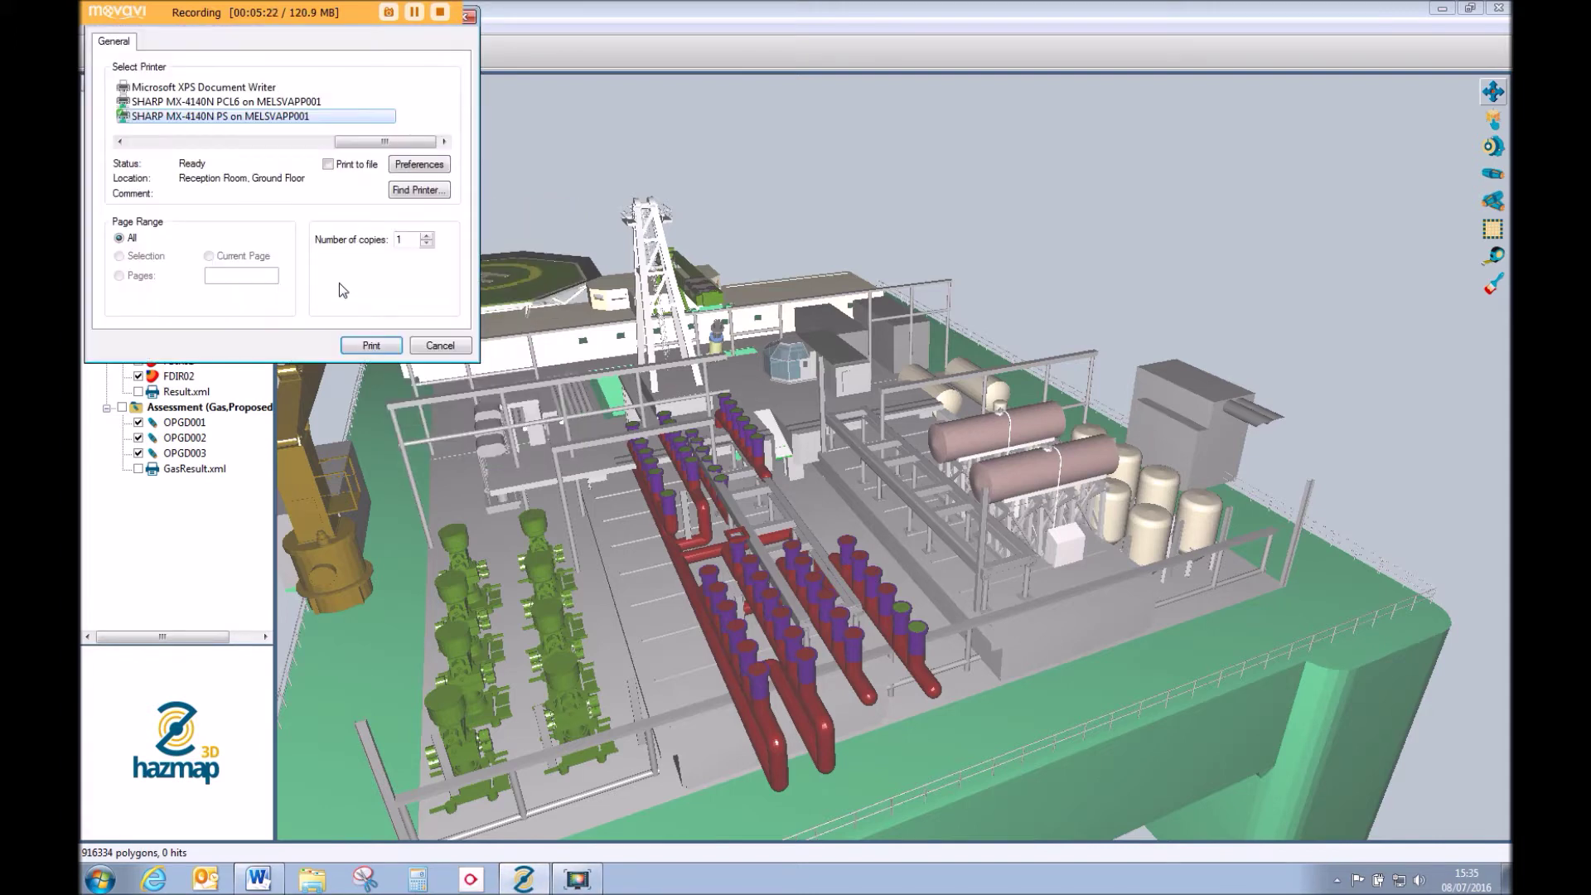
{"action": "mouse_move", "coordinate": [173, 141]}
{"action": "left_mouse_down"}
{"action": "mouse_move", "coordinate": [380, 148]}
{"action": "mouse_move", "coordinate": [181, 149]}
{"action": "left_mouse_up"}
{"action": "left_click", "coordinate": [157, 102]}
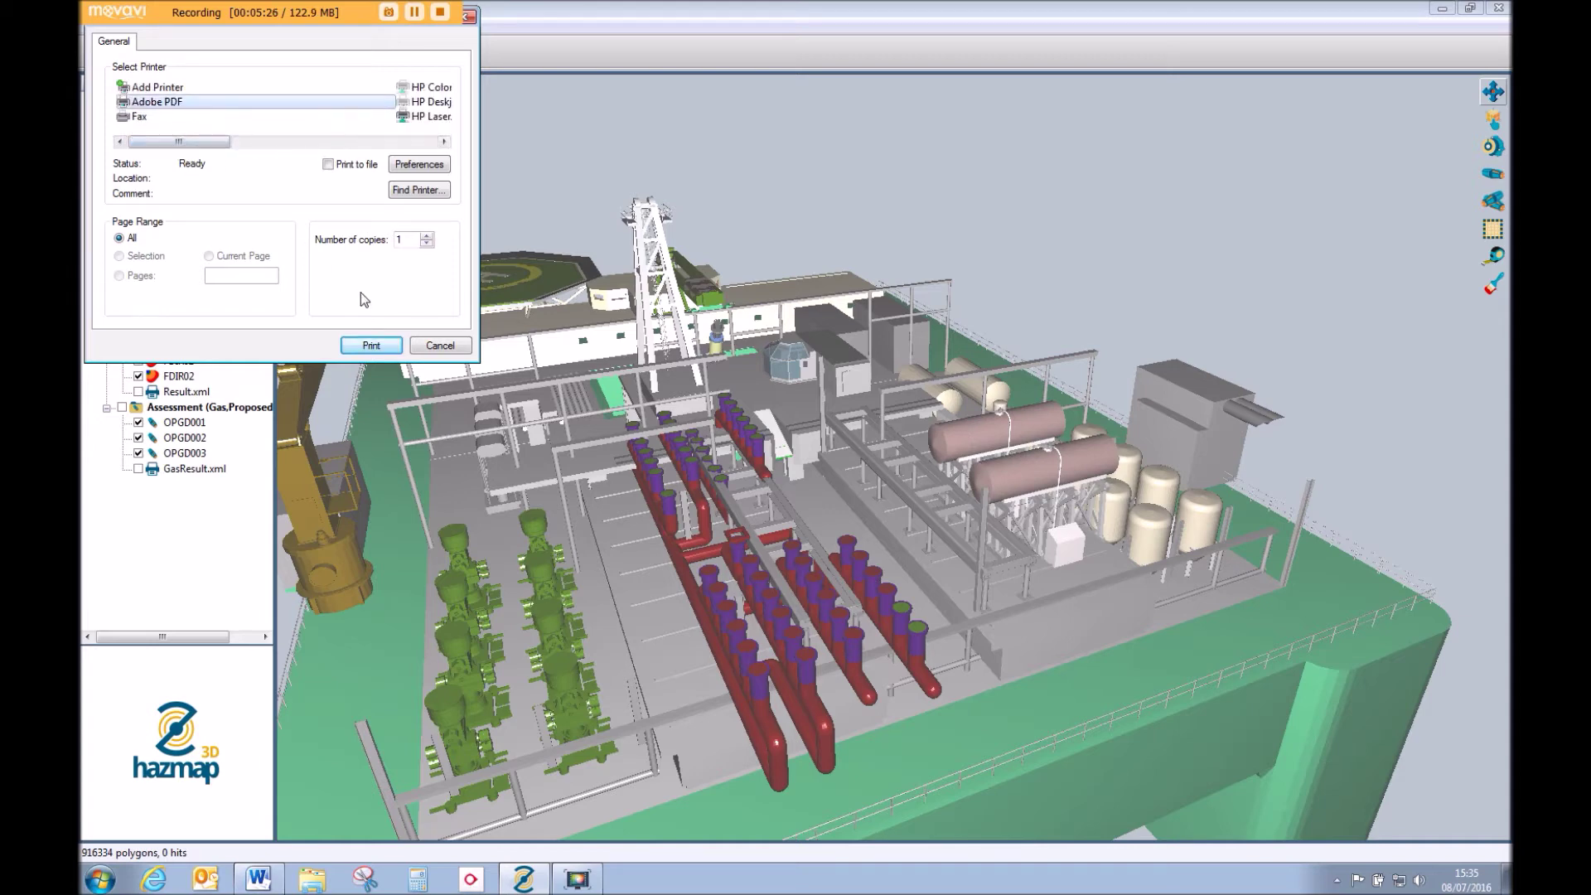
{"action": "left_click", "coordinate": [372, 345]}
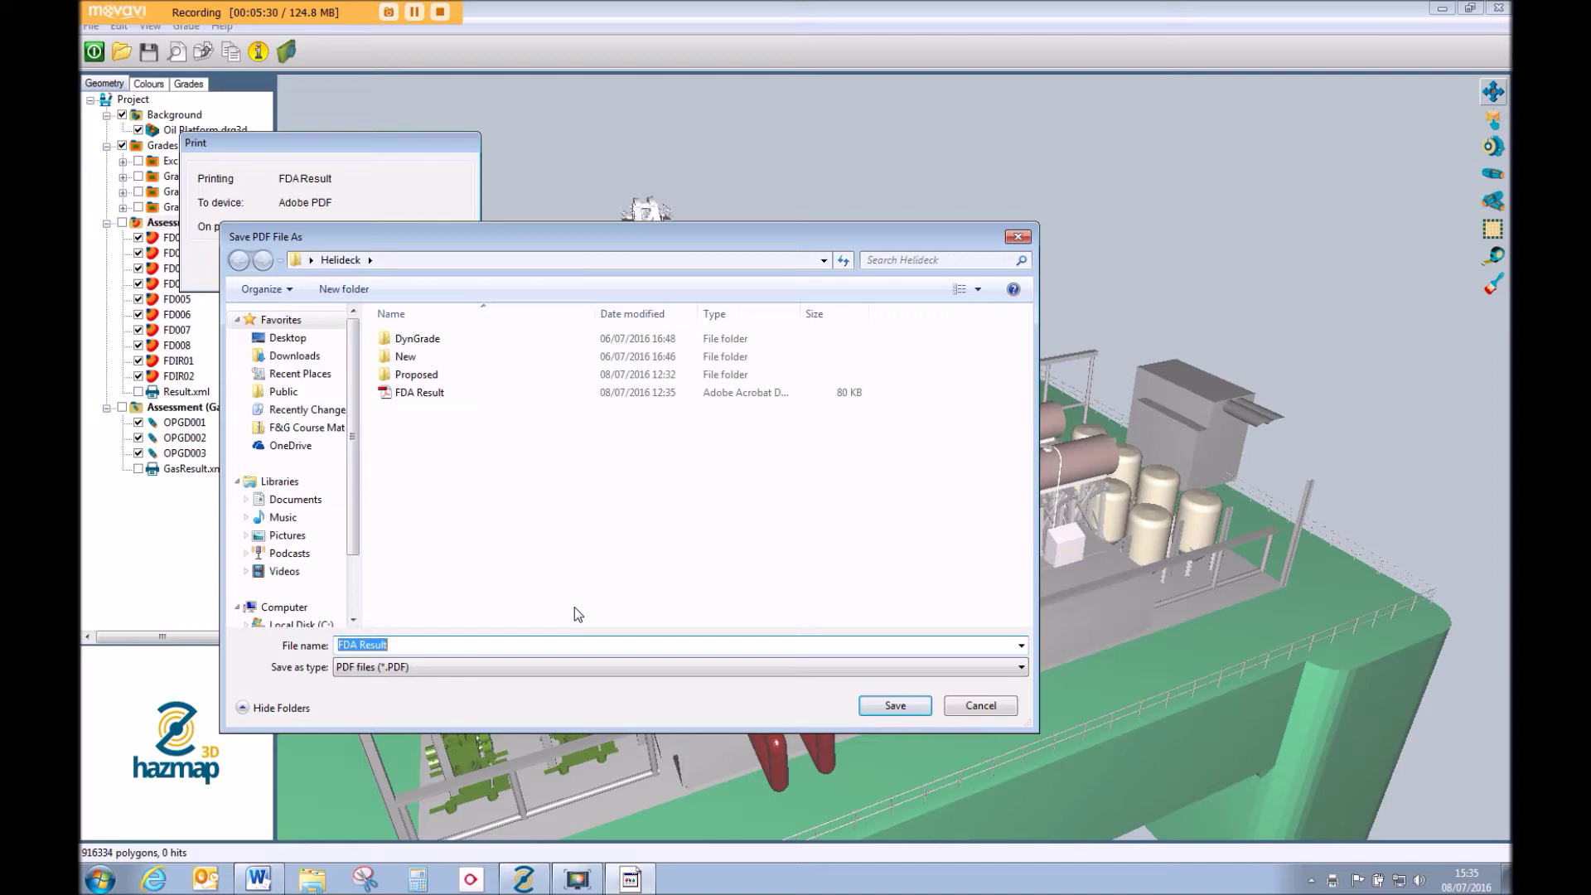
Save the report as FDA Result, replacing the existing PDF, and open it maximized in Adobe Acrobat with whole pages fitted
{"action": "left_click", "coordinate": [865, 694]}
{"action": "left_click", "coordinate": [835, 439]}
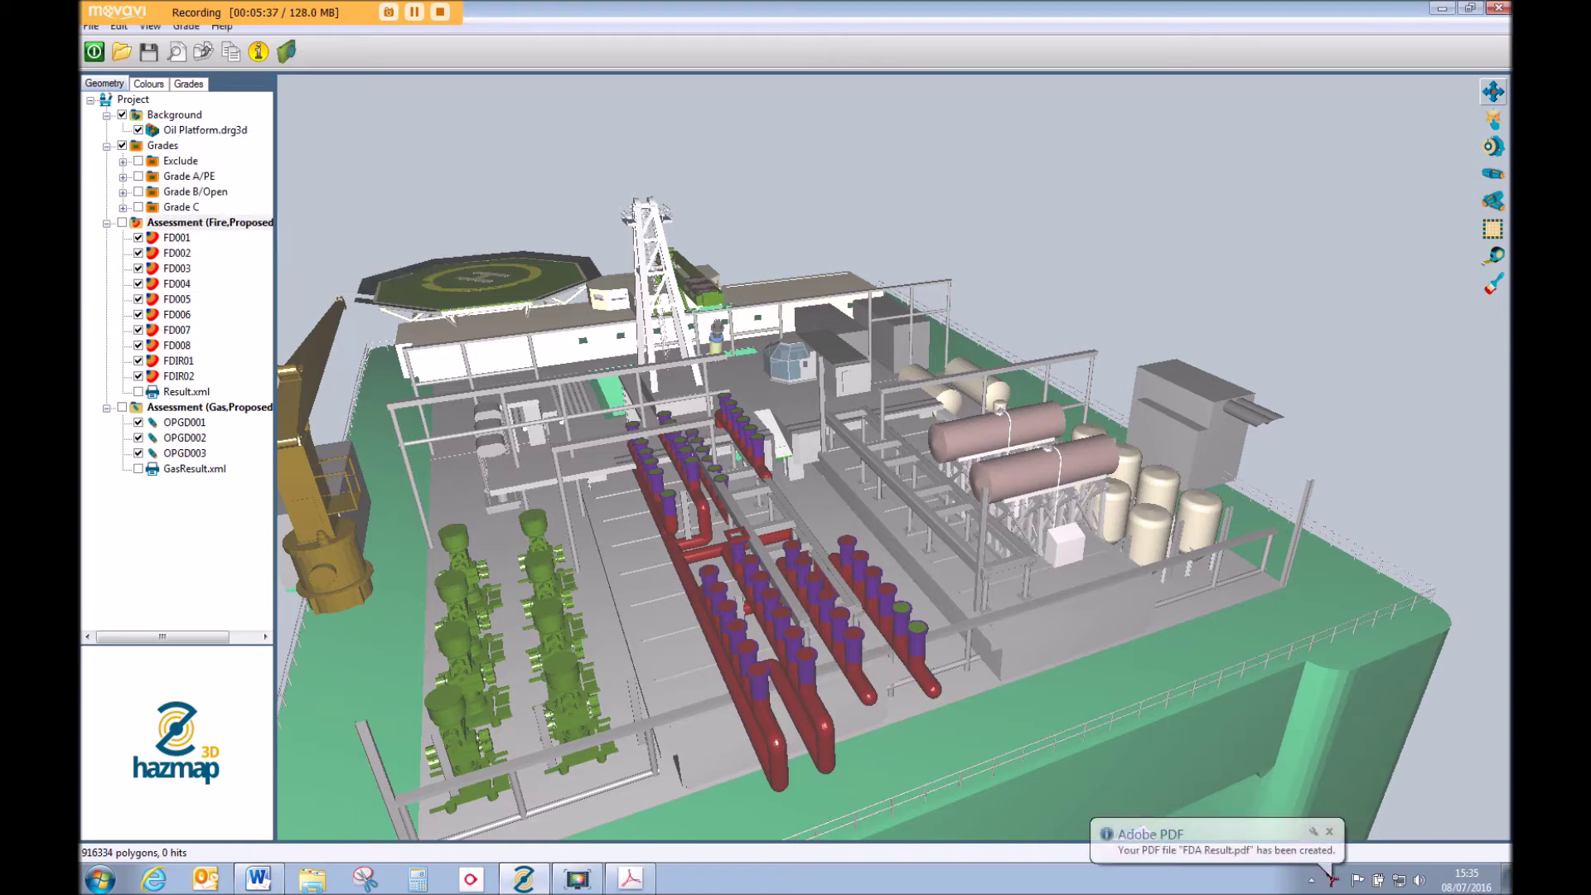
{"action": "left_click", "coordinate": [630, 879]}
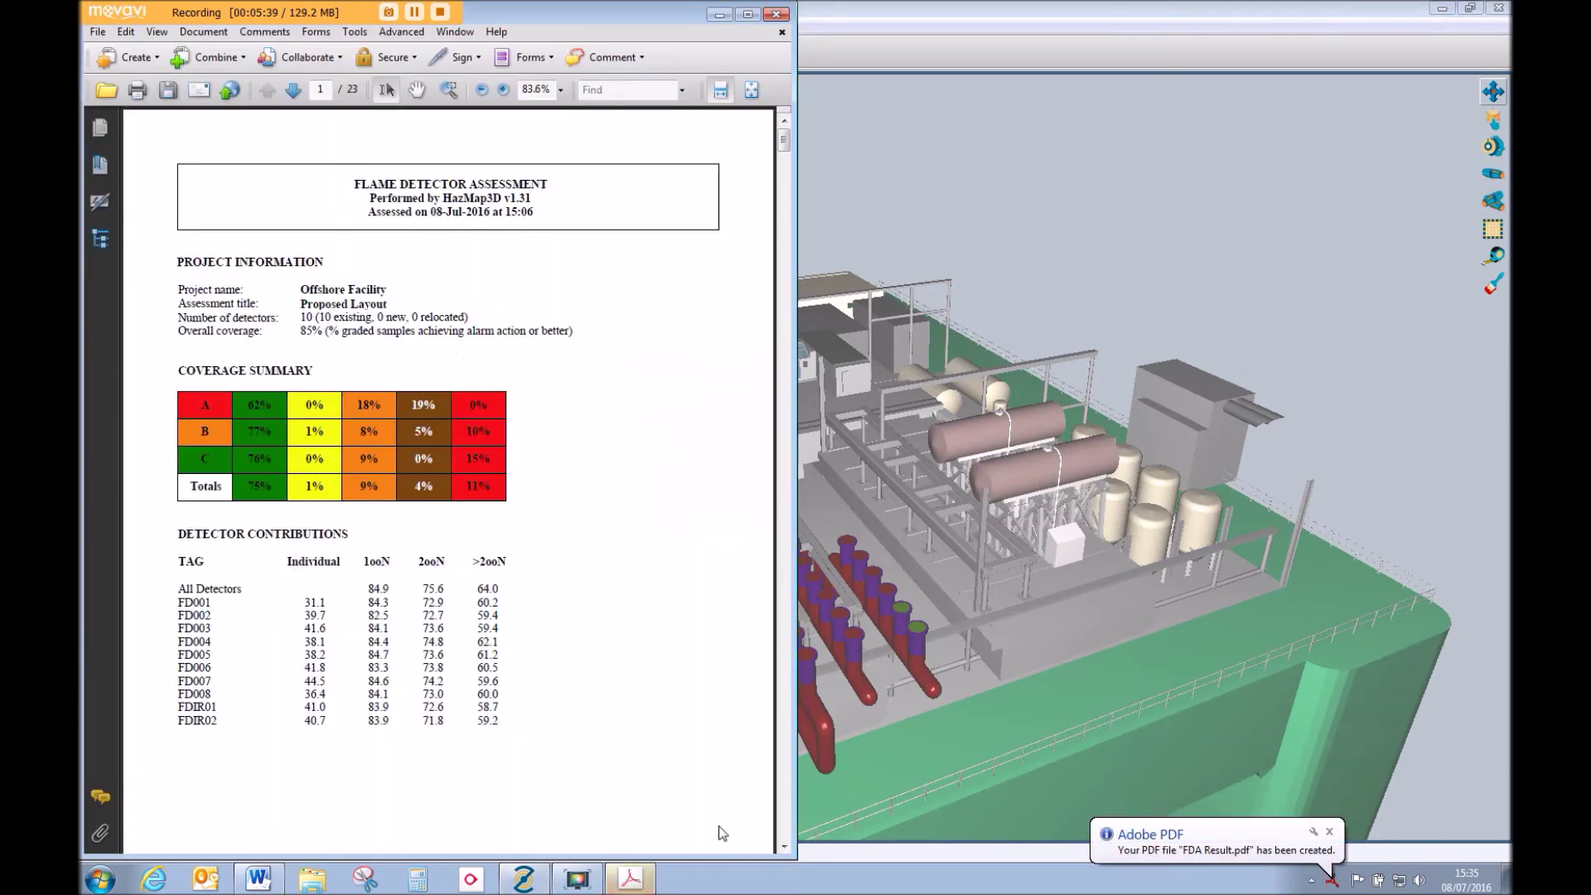
{"action": "left_click", "coordinate": [749, 15]}
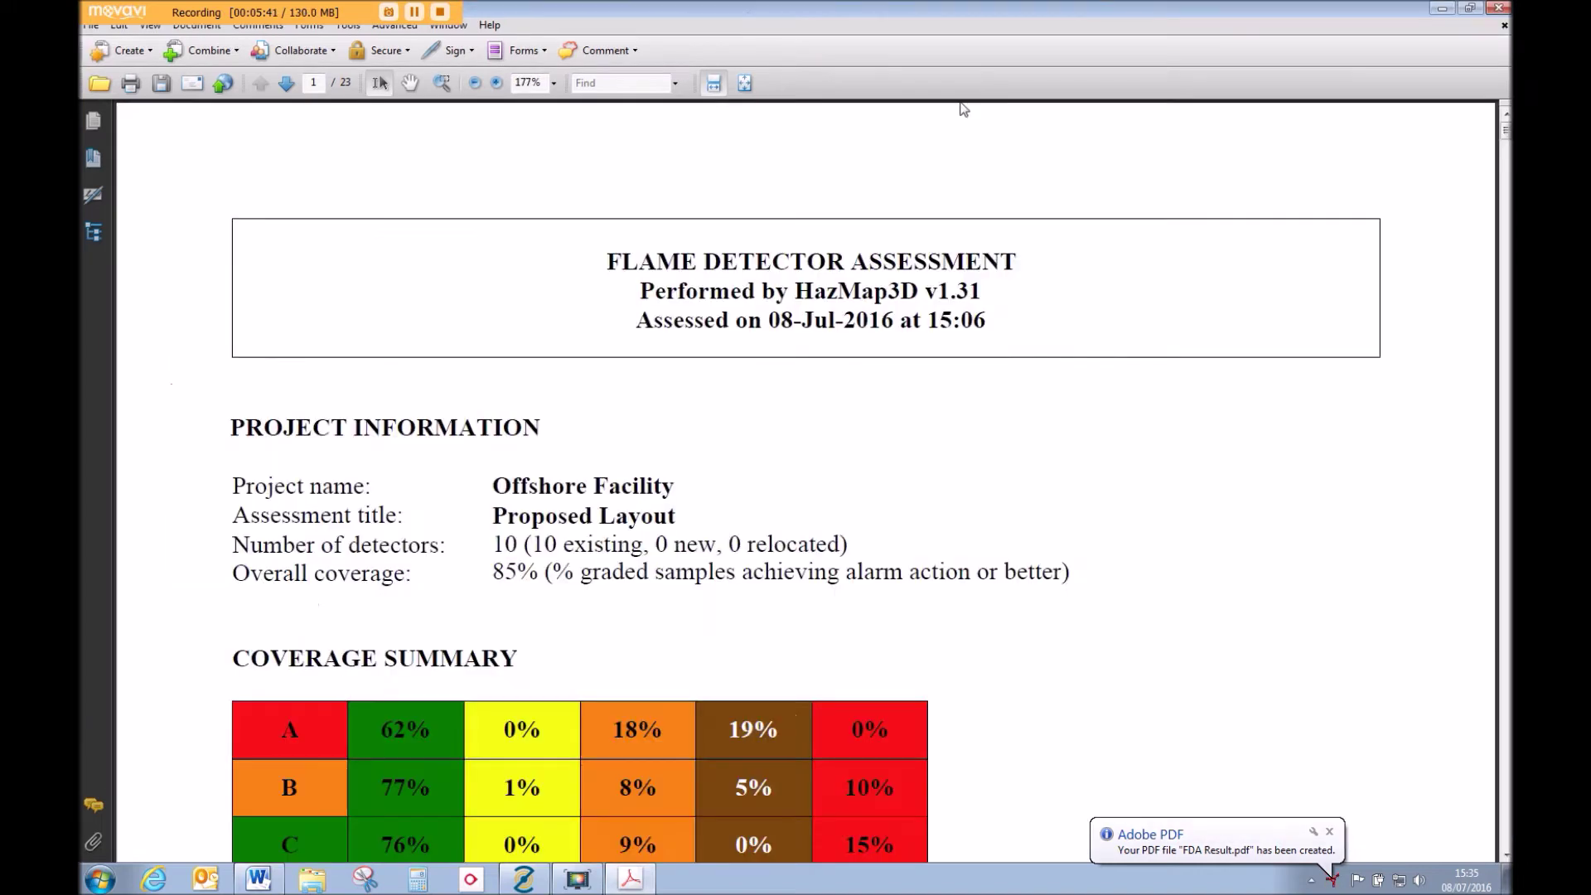
{"action": "left_click", "coordinate": [746, 83]}
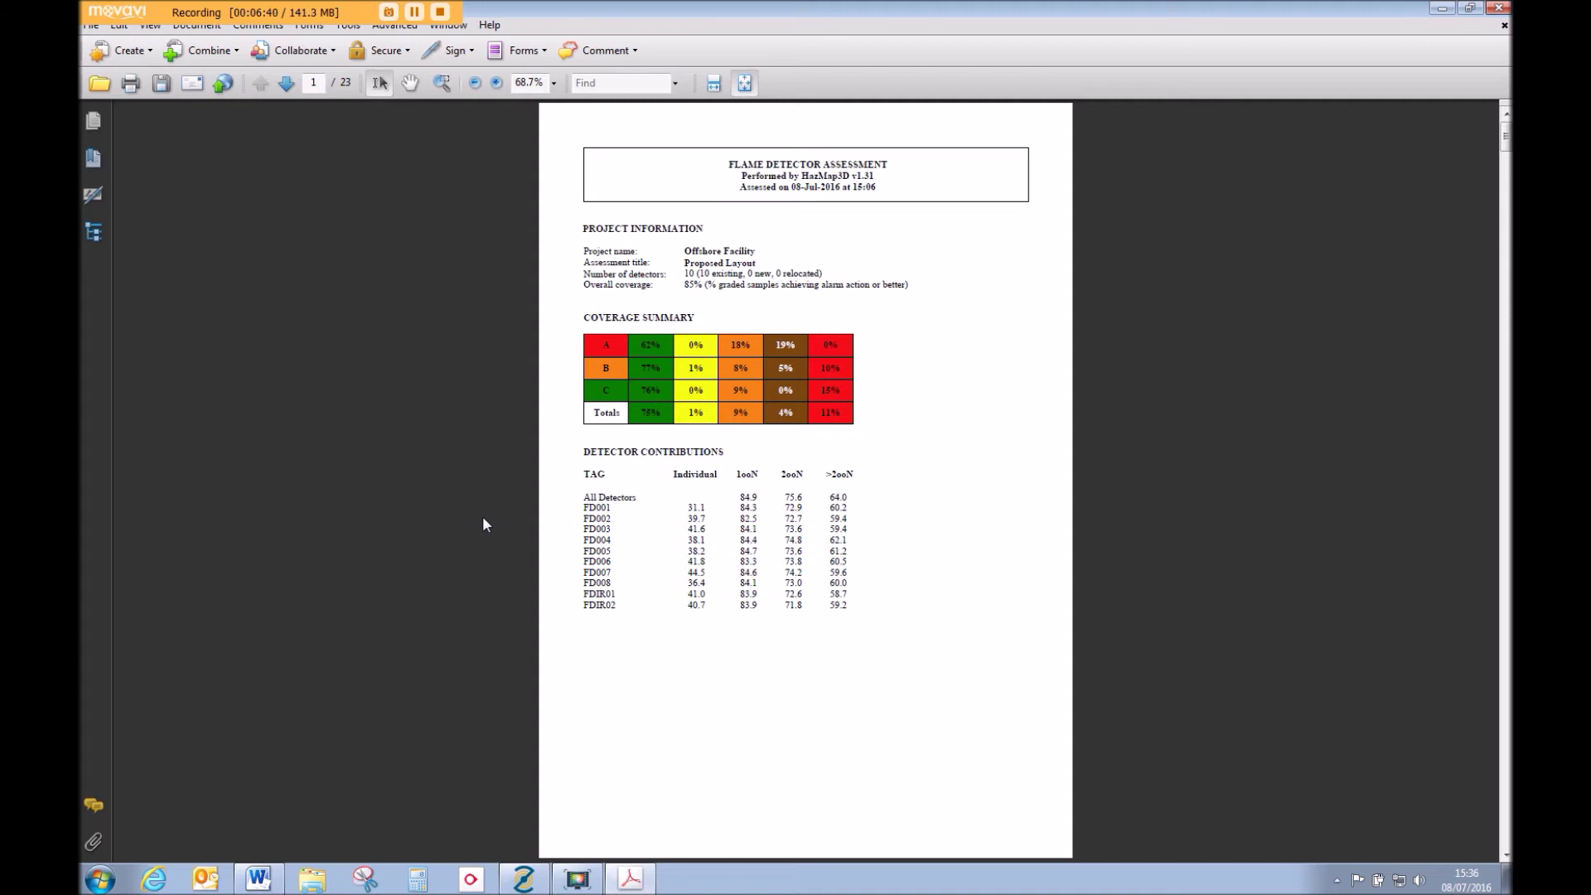
Look past the detector details to the grademap on page 3 and rotate the pages clockwise so the drawings read upright
{"action": "scroll", "coordinate": [484, 518], "scroll_direction": "down", "scroll_amount": 1}
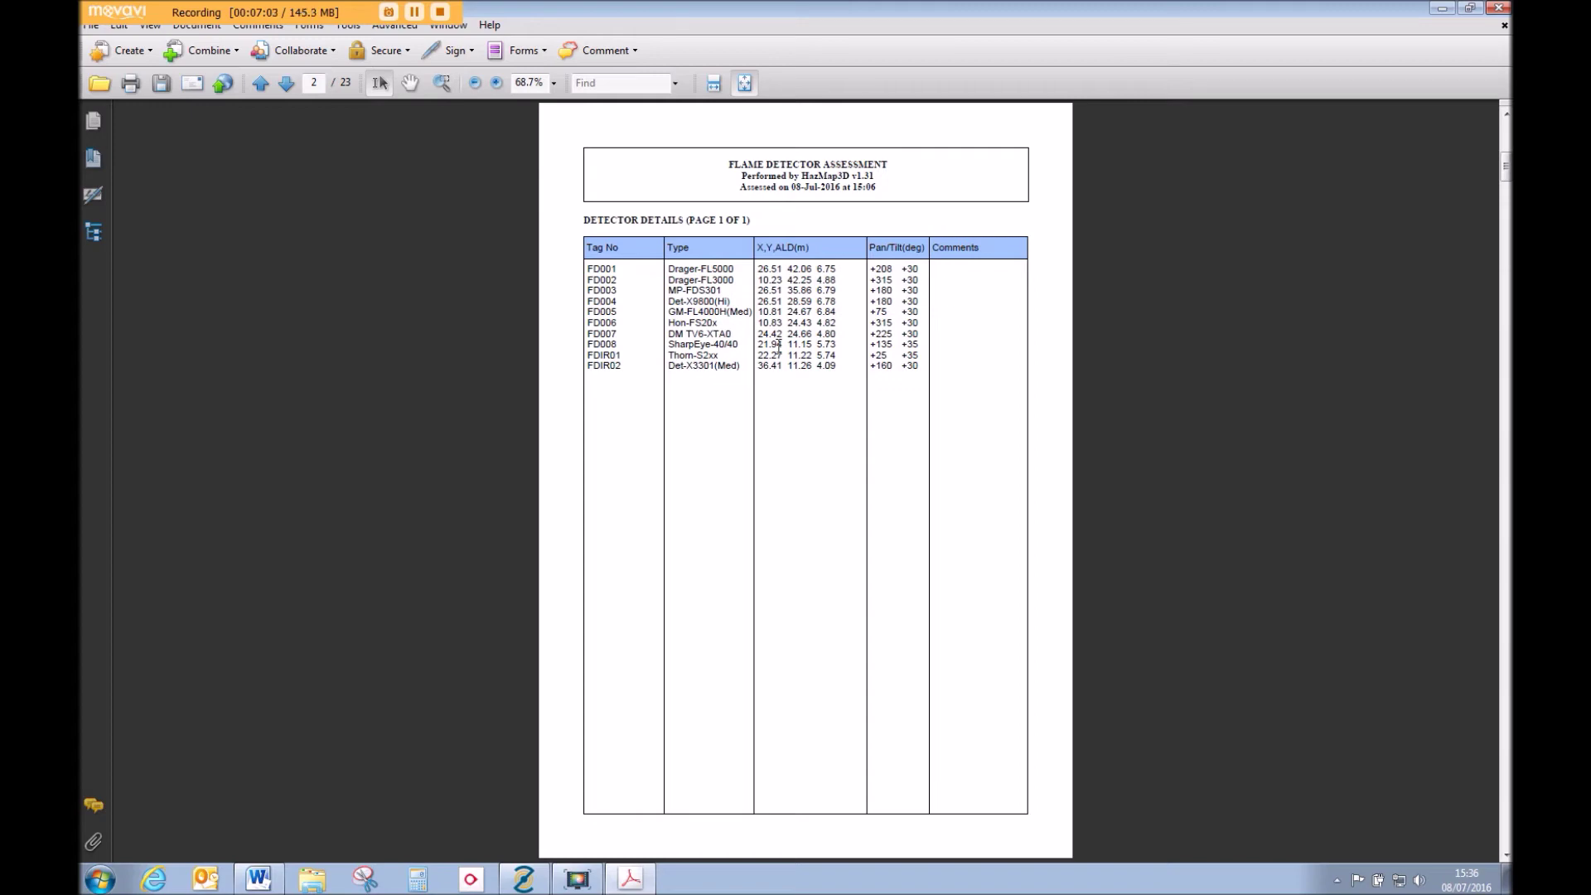
{"action": "scroll", "coordinate": [459, 391], "scroll_direction": "down", "scroll_amount": 1}
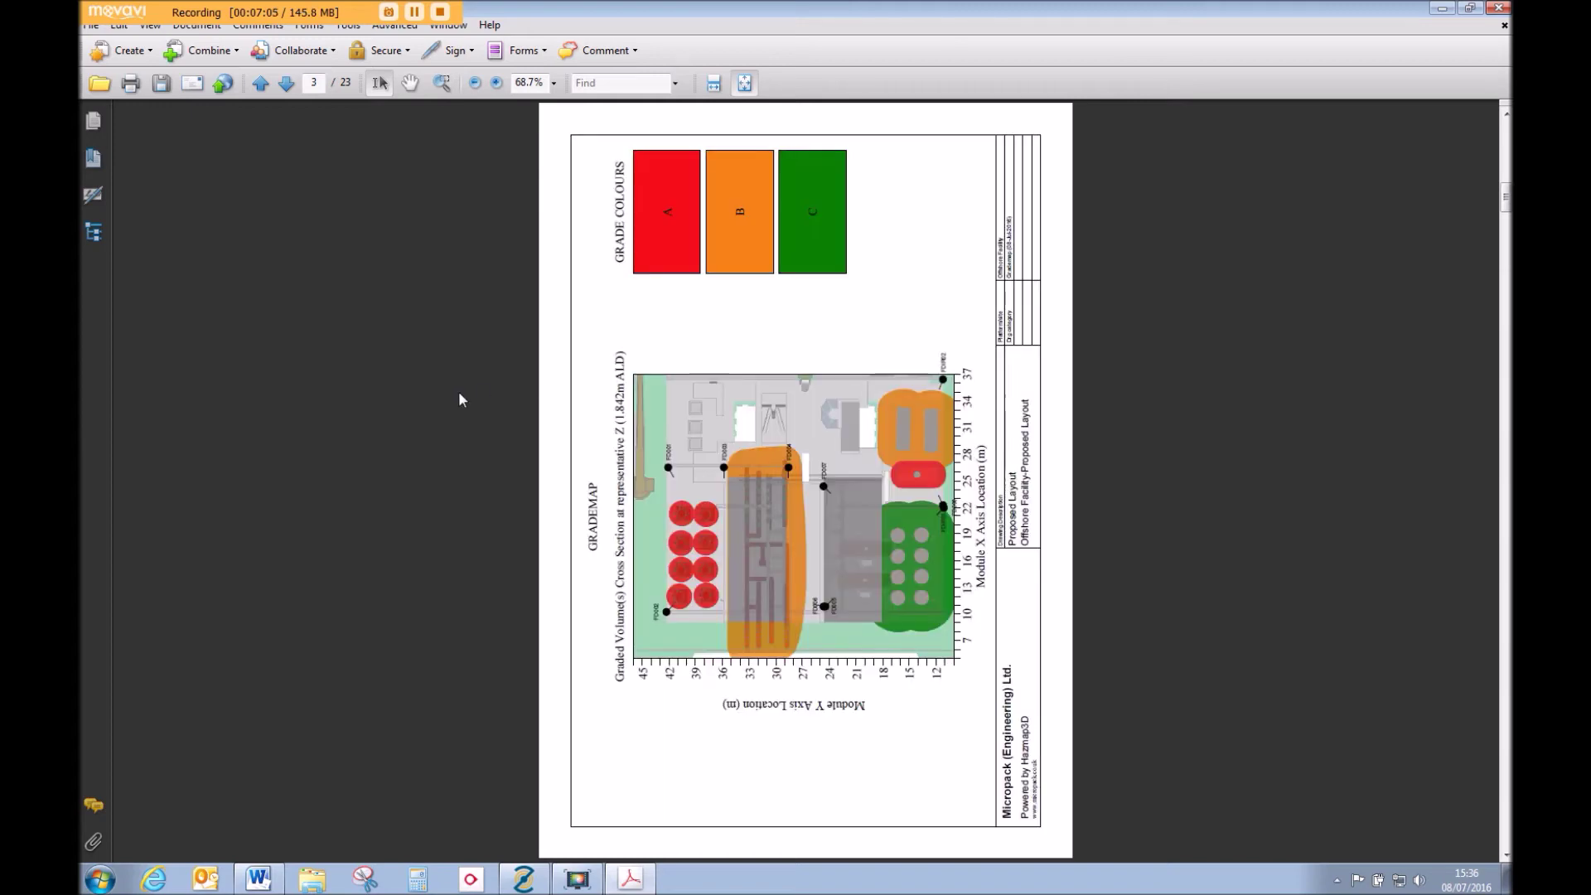
{"action": "right_click", "coordinate": [646, 452]}
{"action": "left_click", "coordinate": [719, 592]}
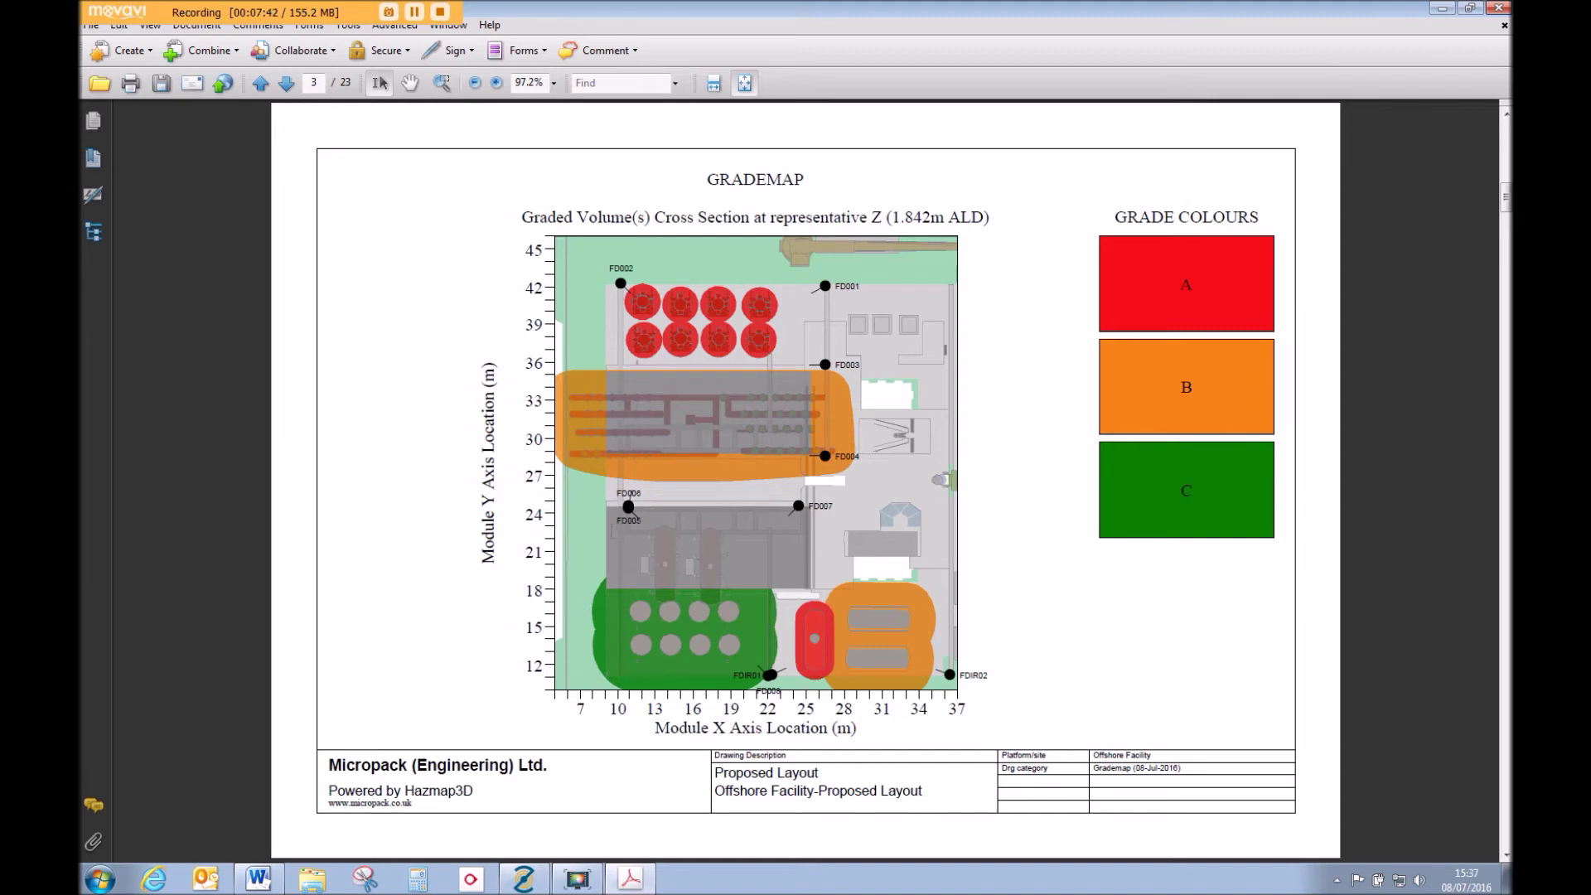
Switch to HazMap3D to view the solid deck structures around the process equipment from a low angle, and return to the PDF report
{"action": "left_click", "coordinate": [522, 878]}
{"action": "left_click_drag", "start_coordinate": [801, 669], "coordinate": [749, 572]}
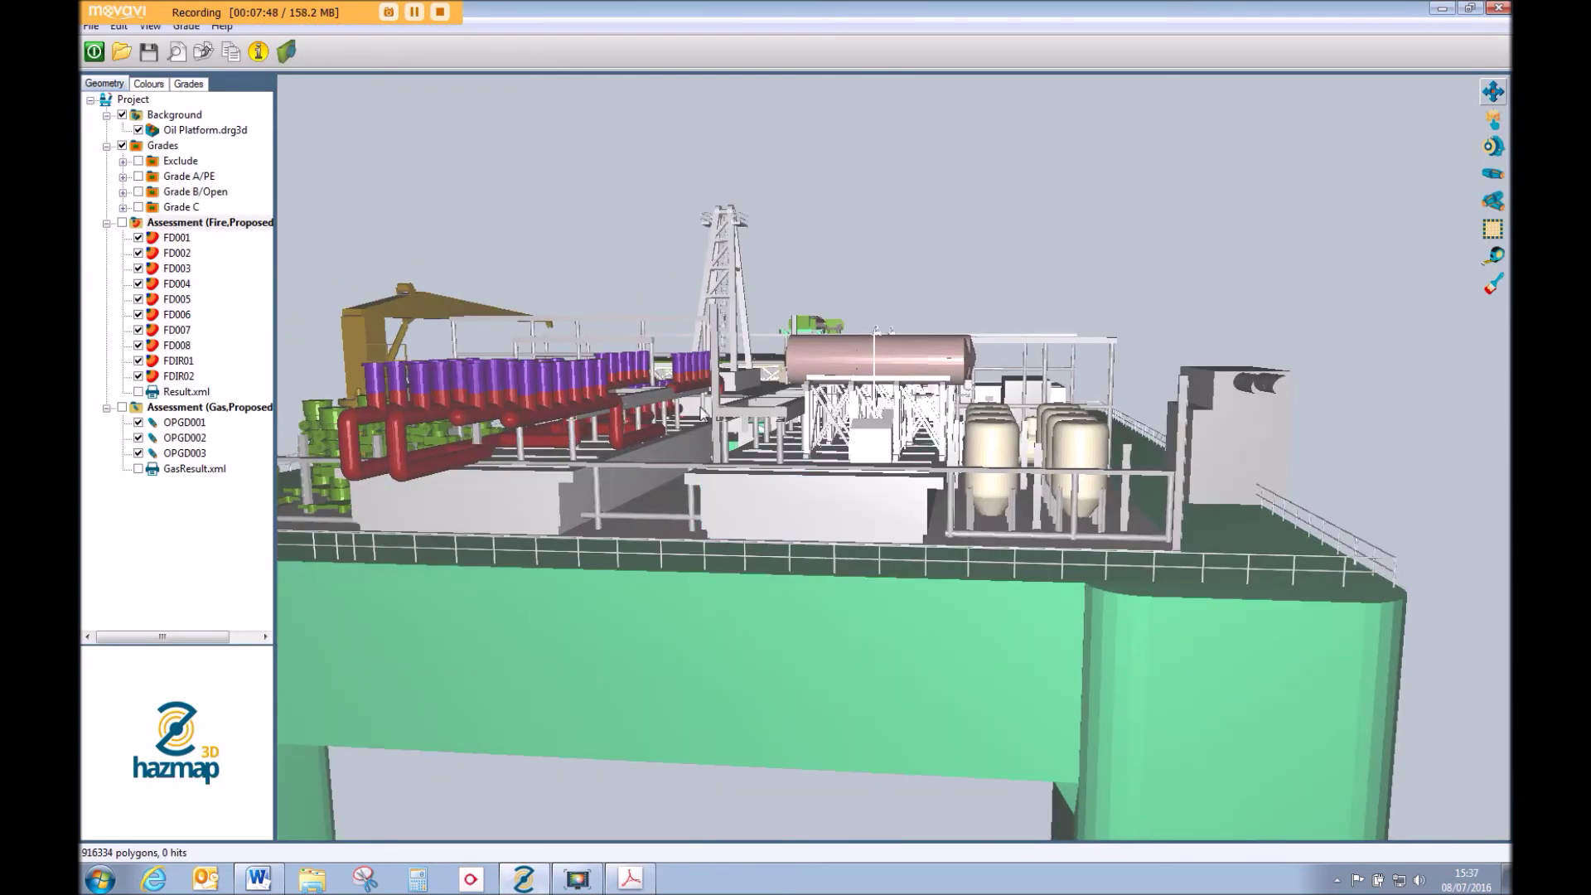
{"action": "left_click_drag", "start_coordinate": [585, 485], "coordinate": [723, 530]}
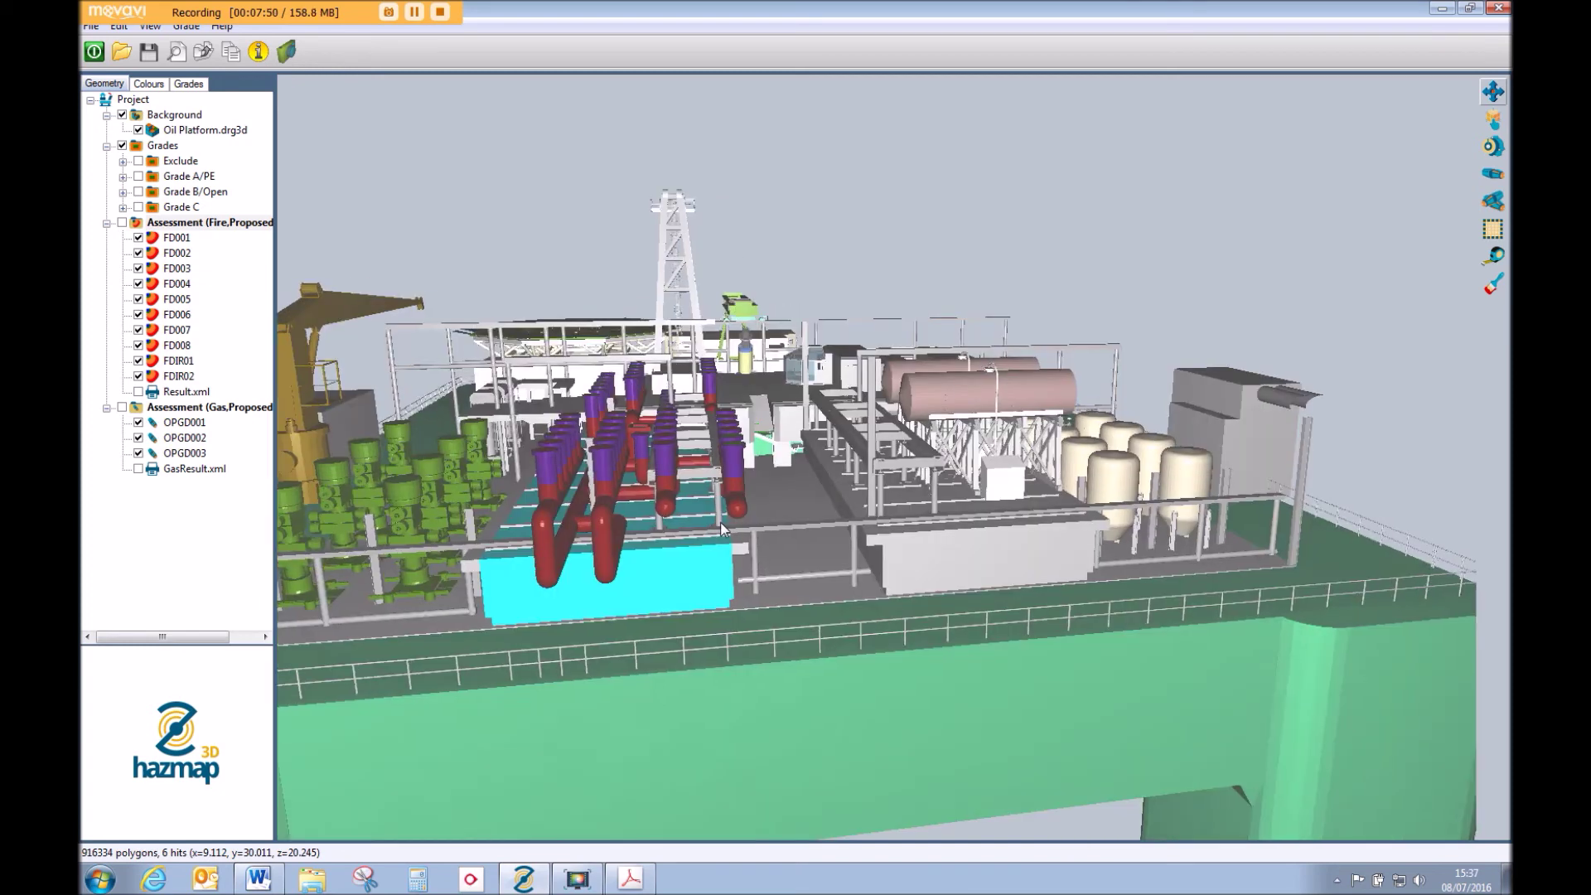
{"action": "left_click", "coordinate": [630, 878]}
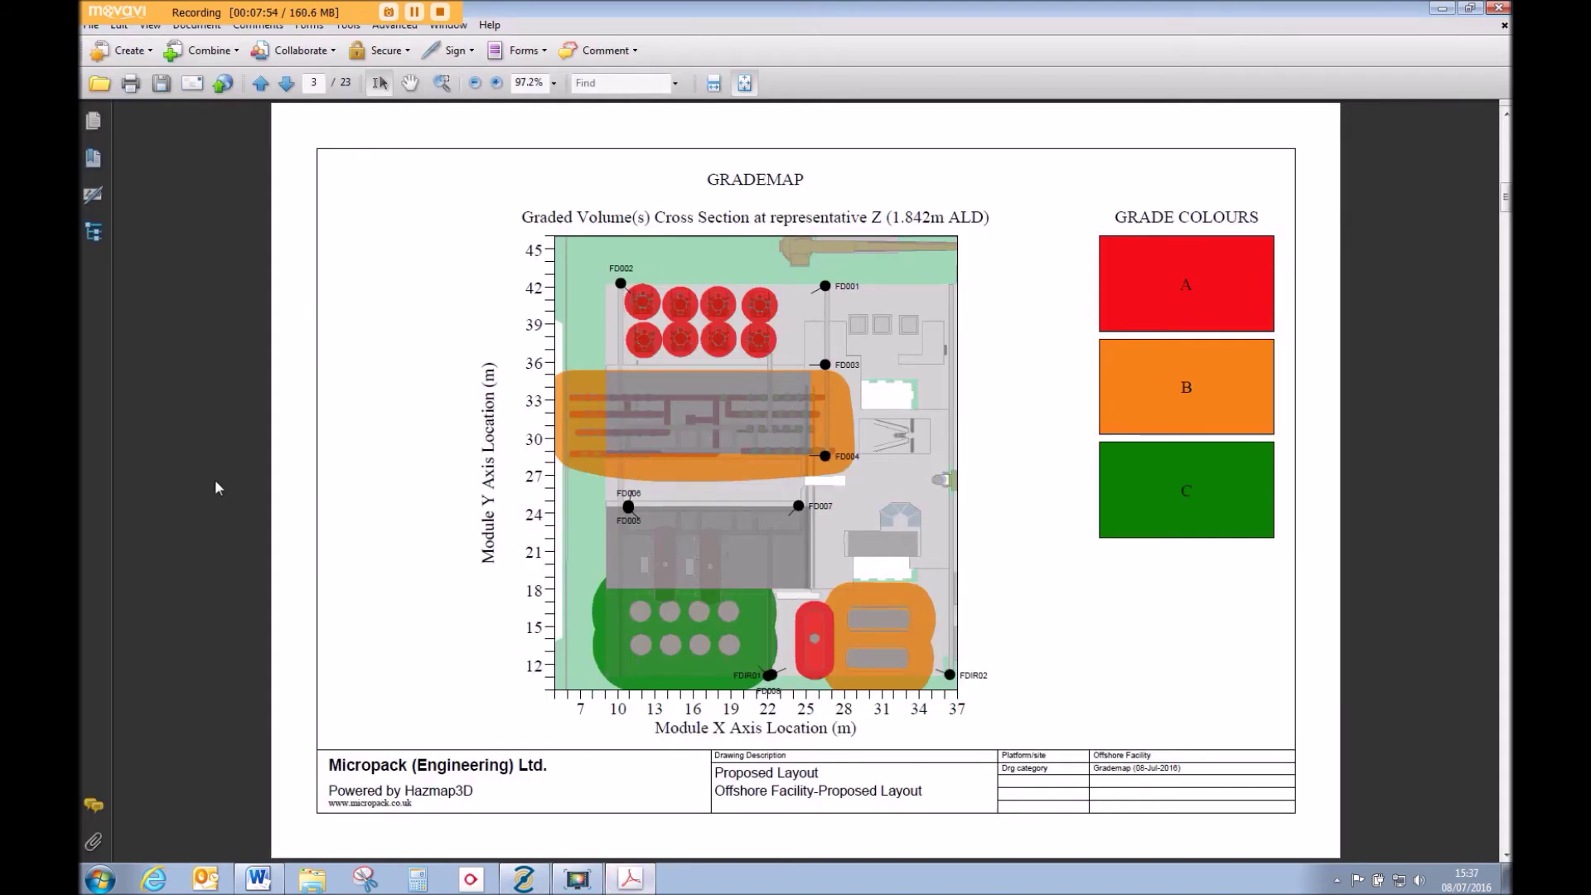
Examine the fire detector coverage maps at the successive elevations up to 6.632m ALD, and return to the 1.105m map
{"action": "scroll", "coordinate": [216, 480], "scroll_direction": "down", "scroll_amount": 2}
{"action": "scroll", "coordinate": [216, 482], "scroll_direction": "down", "scroll_amount": 5}
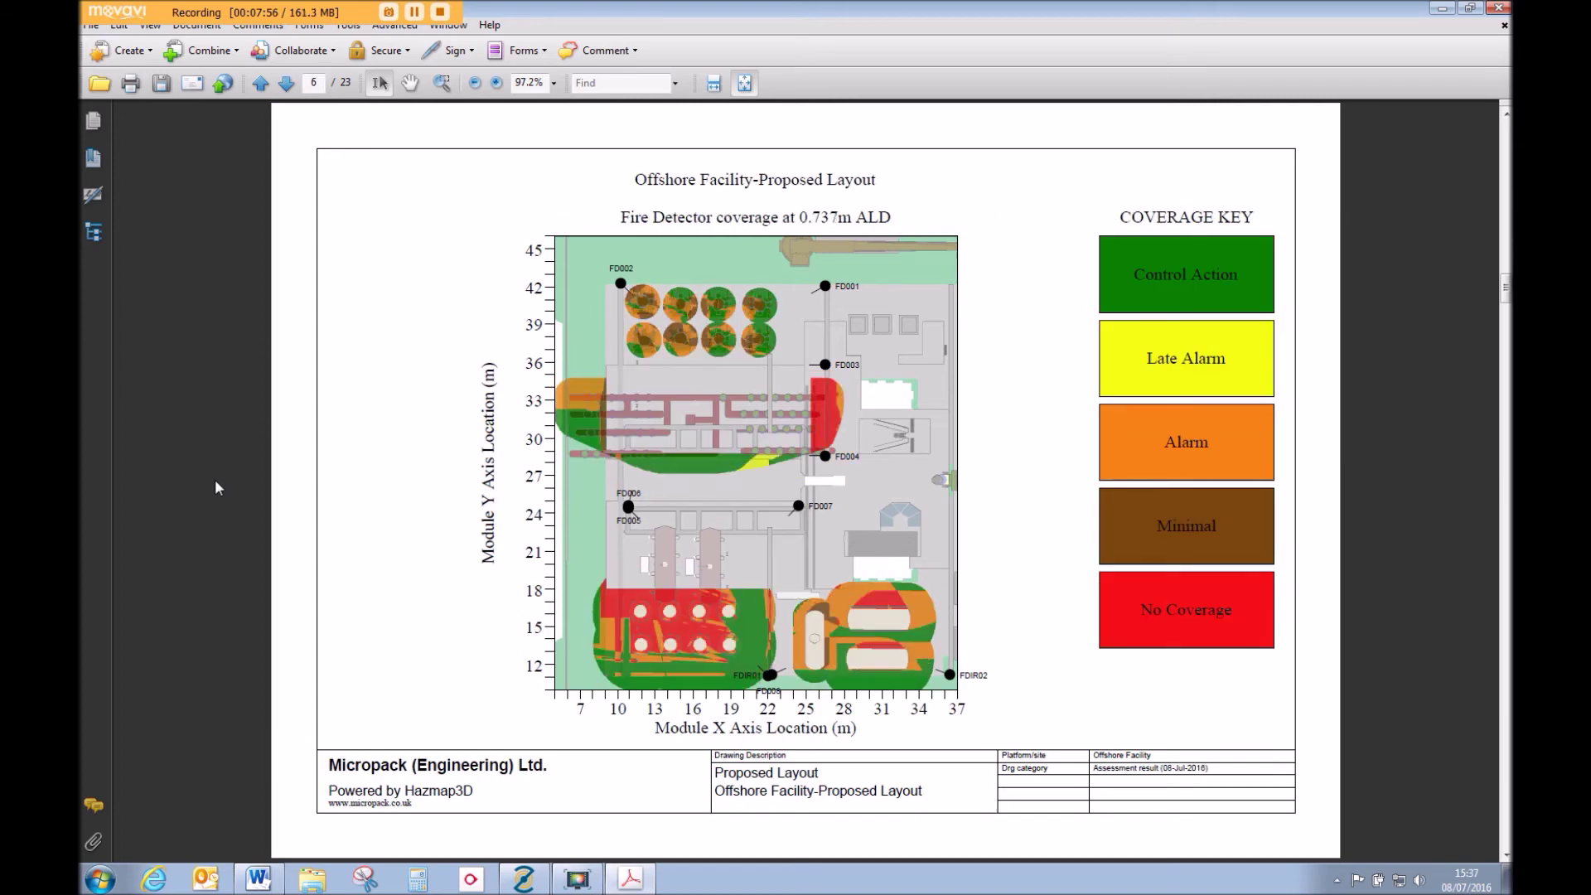
{"action": "scroll", "coordinate": [215, 481], "scroll_direction": "down", "scroll_amount": 10}
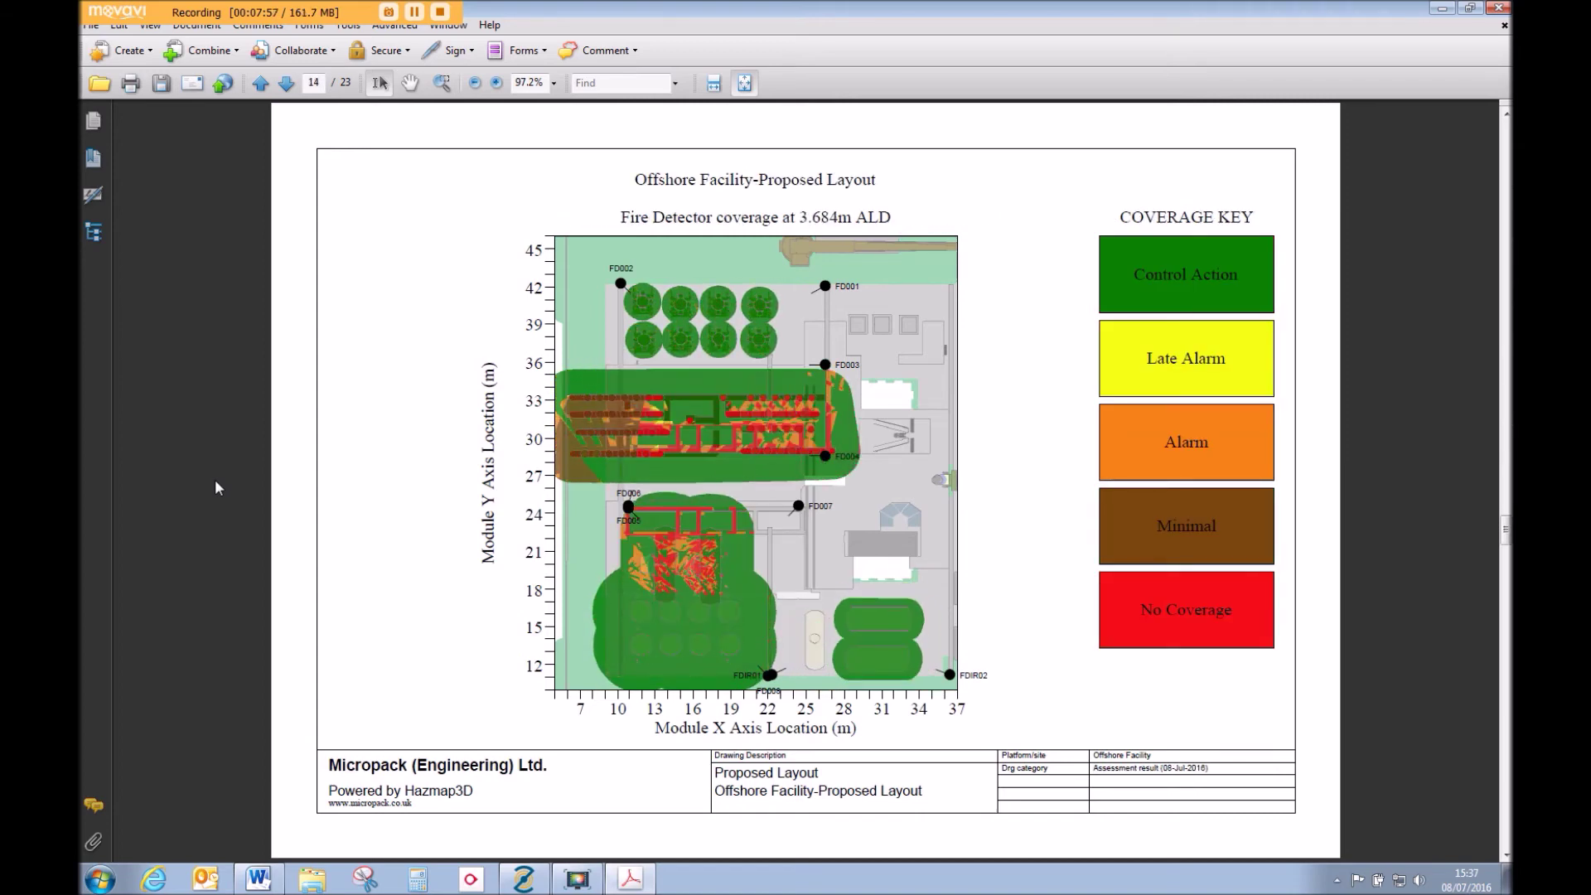
{"action": "scroll", "coordinate": [216, 487], "scroll_direction": "down", "scroll_amount": 3}
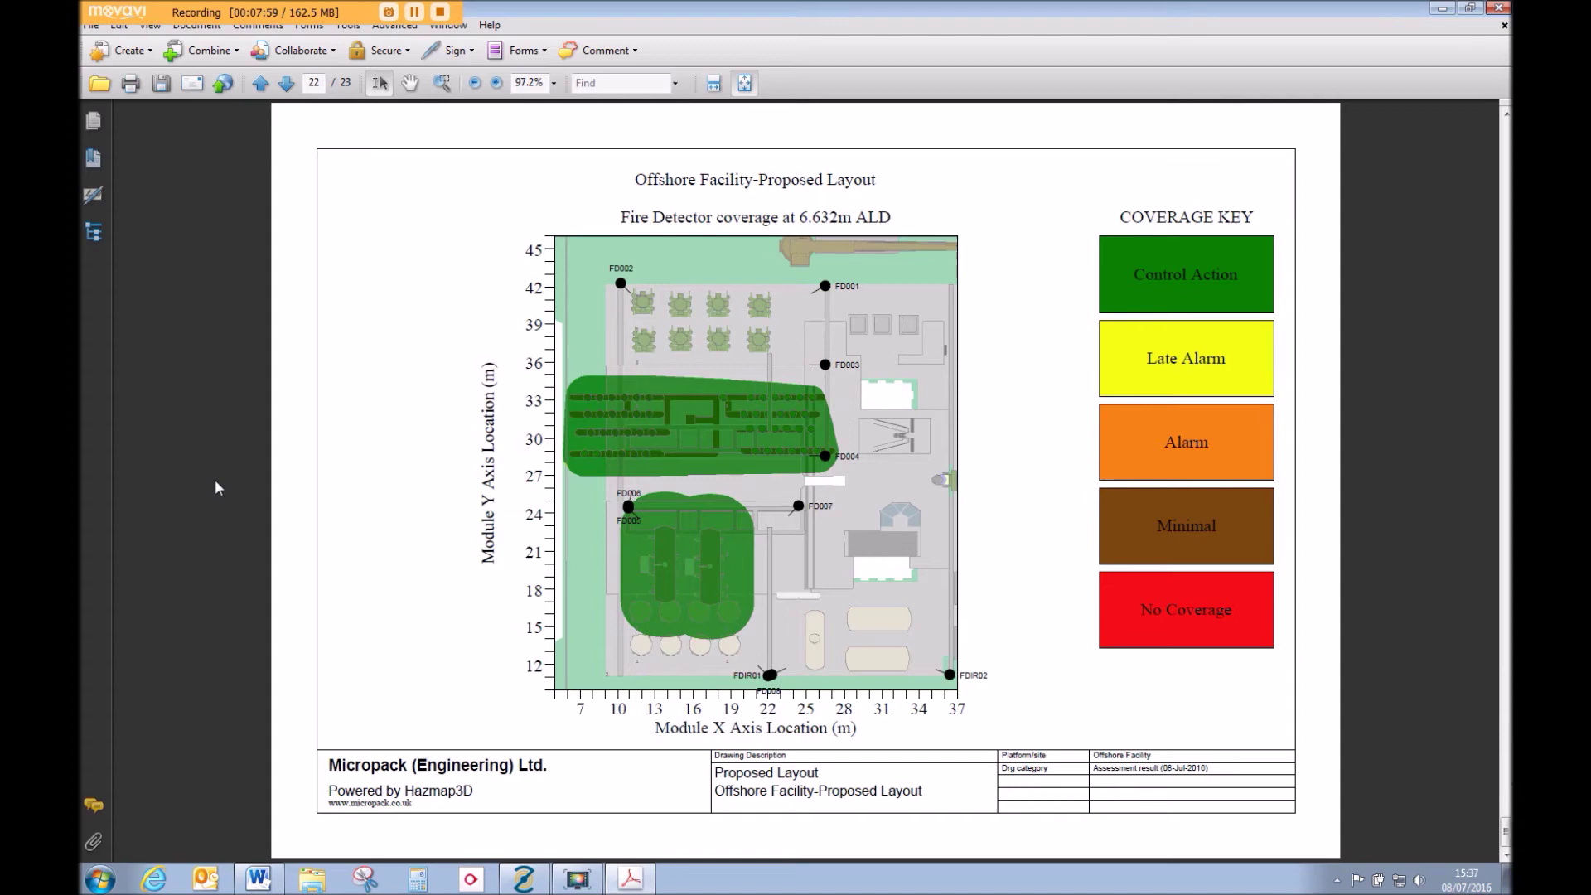
{"action": "scroll", "coordinate": [217, 487], "scroll_direction": "up", "scroll_amount": 10}
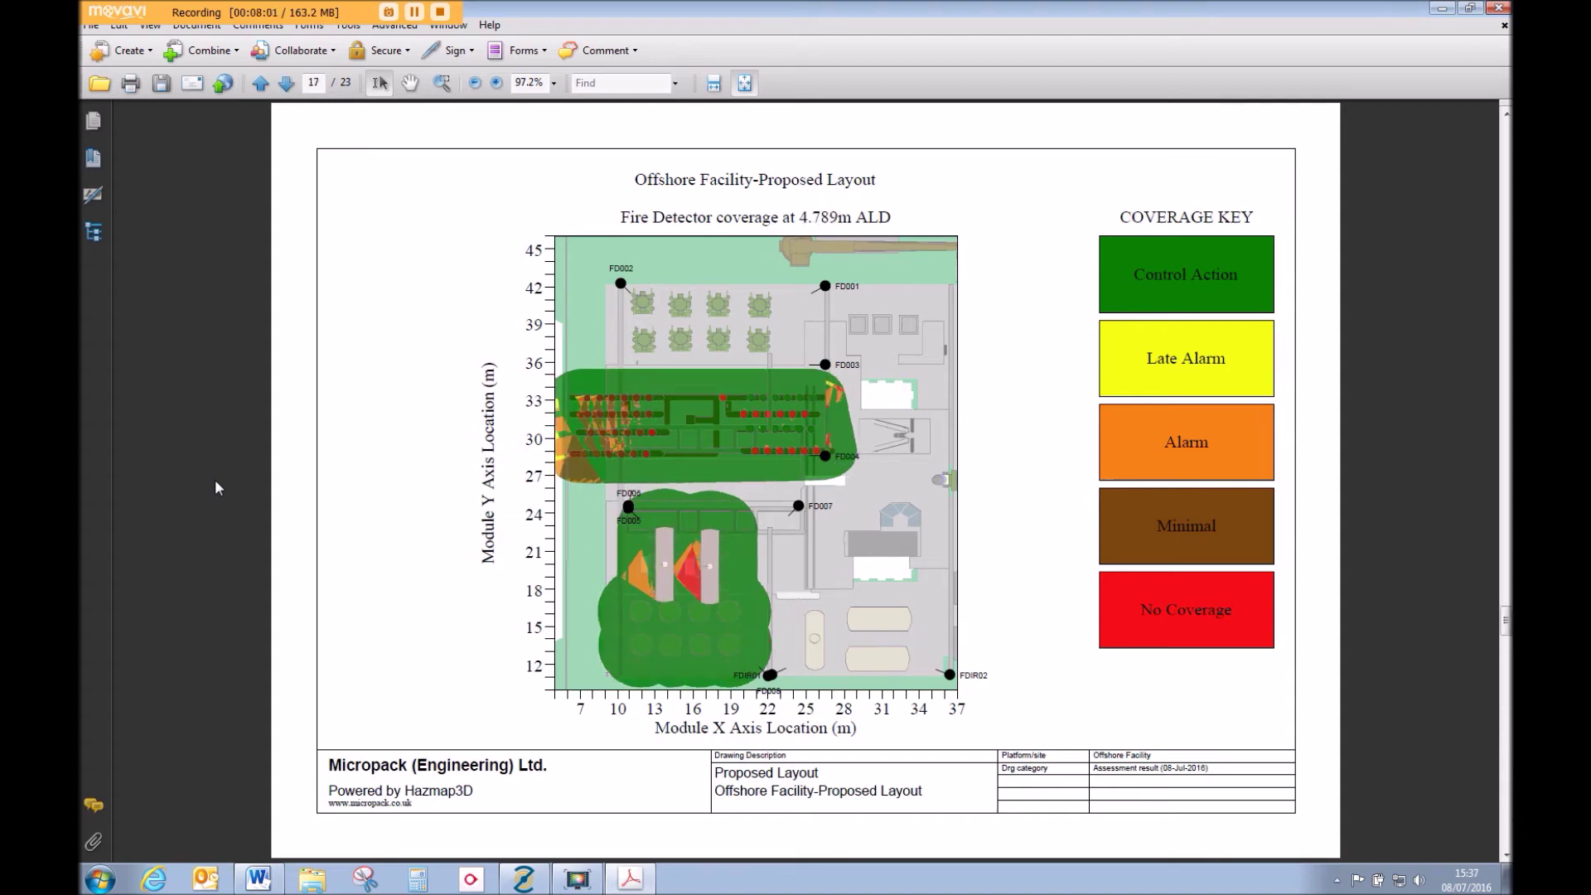
{"action": "scroll", "coordinate": [215, 482], "scroll_direction": "up", "scroll_amount": 9}
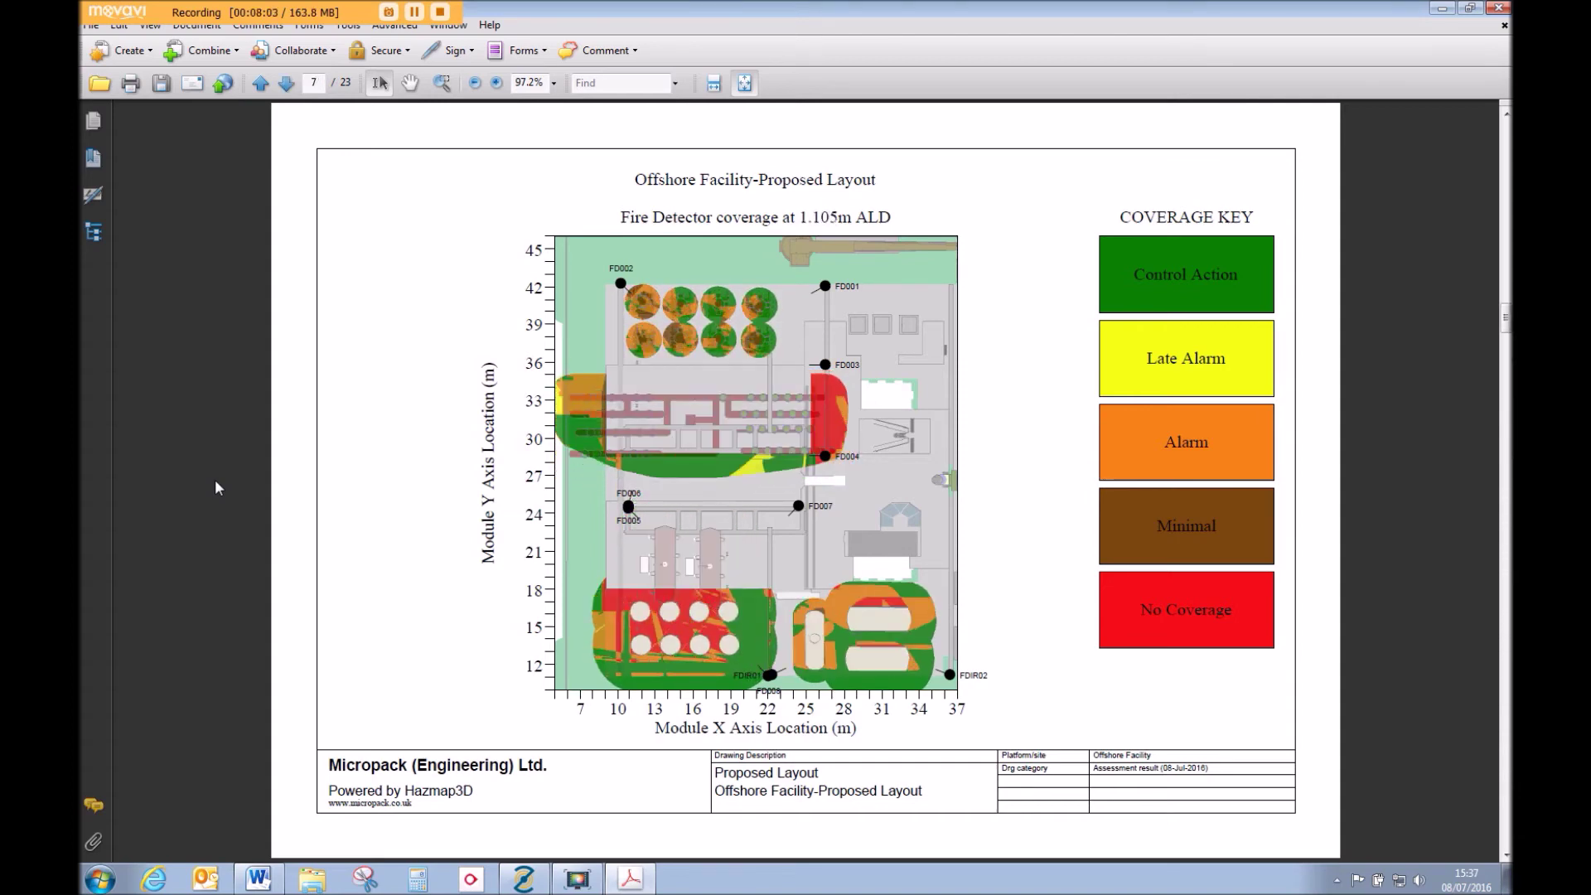
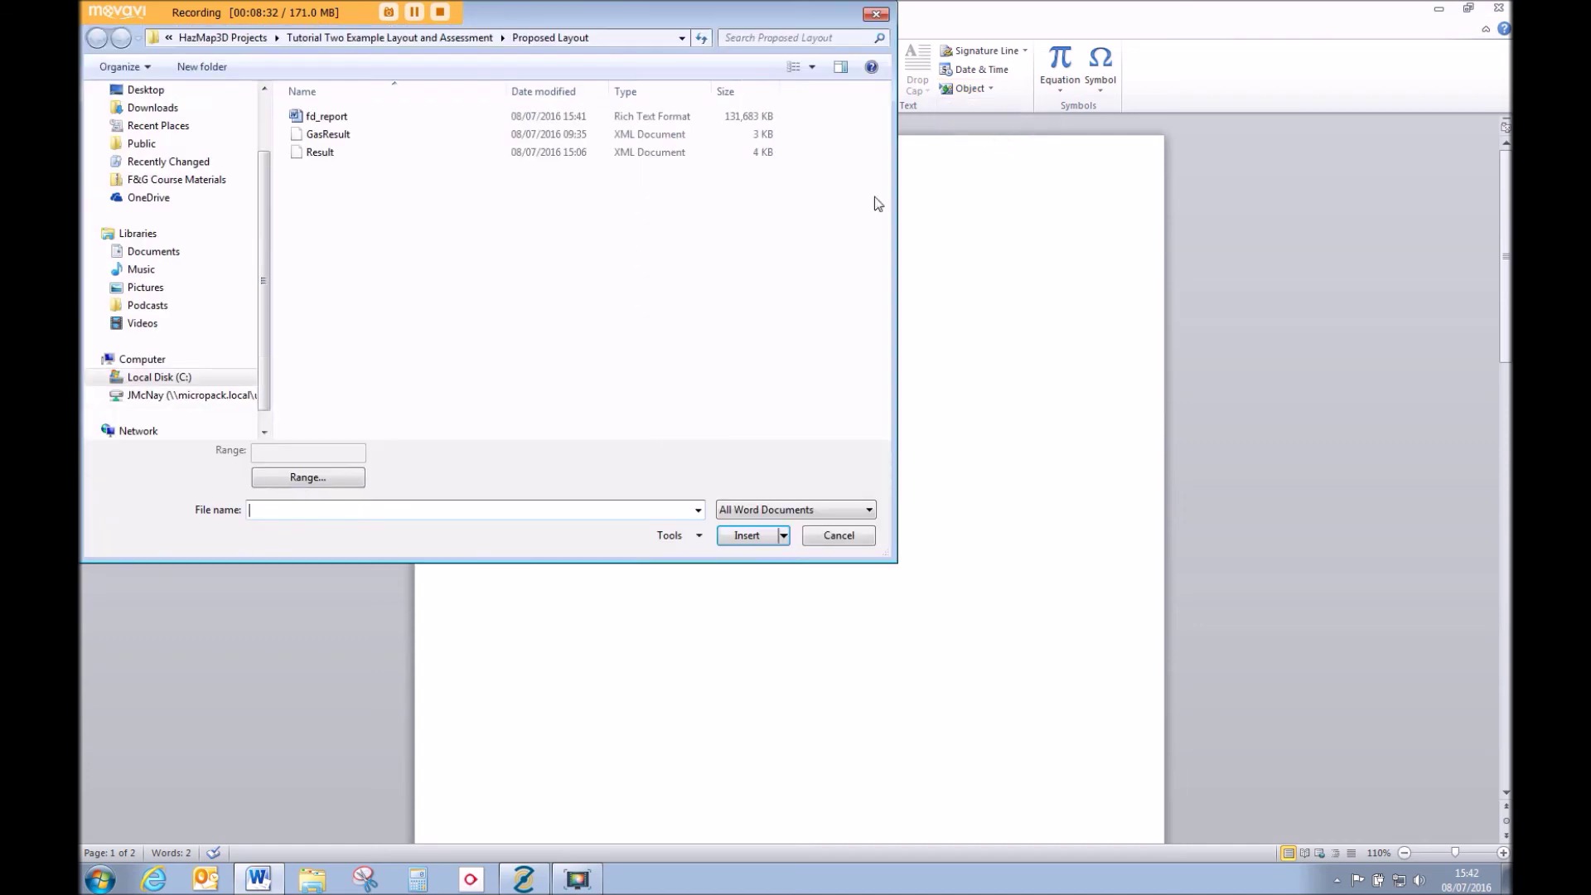
Insert the fd_report file from the Proposed Layout folder in the Documents library into the Word document
{"action": "left_click", "coordinate": [184, 382]}
{"action": "left_click", "coordinate": [164, 253]}
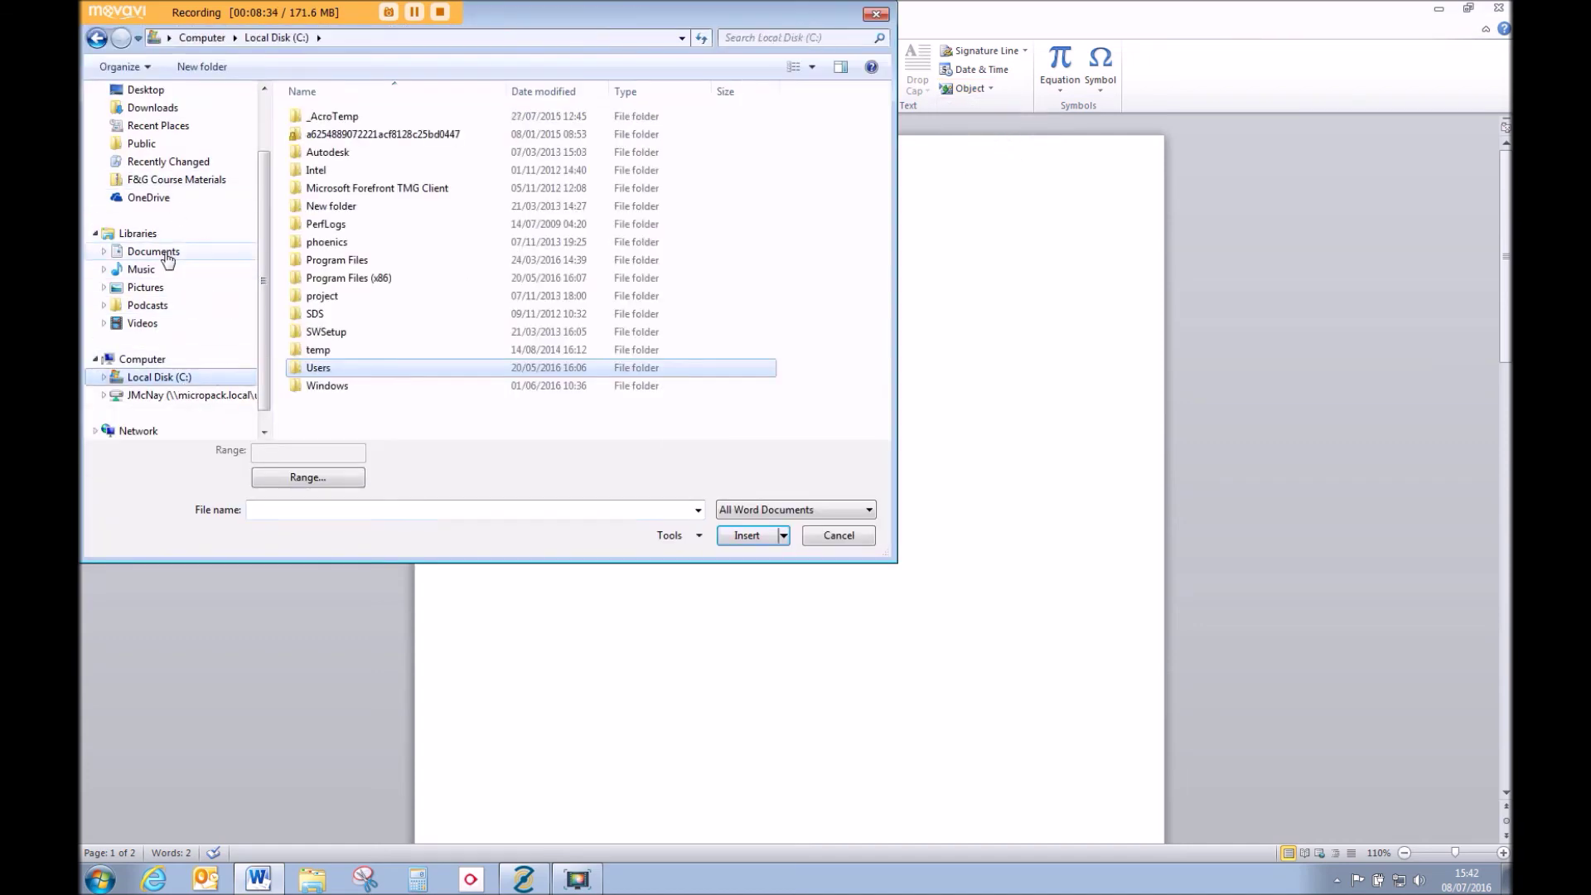
{"action": "double_click", "coordinate": [357, 219]}
{"action": "double_click", "coordinate": [389, 324]}
{"action": "double_click", "coordinate": [352, 182]}
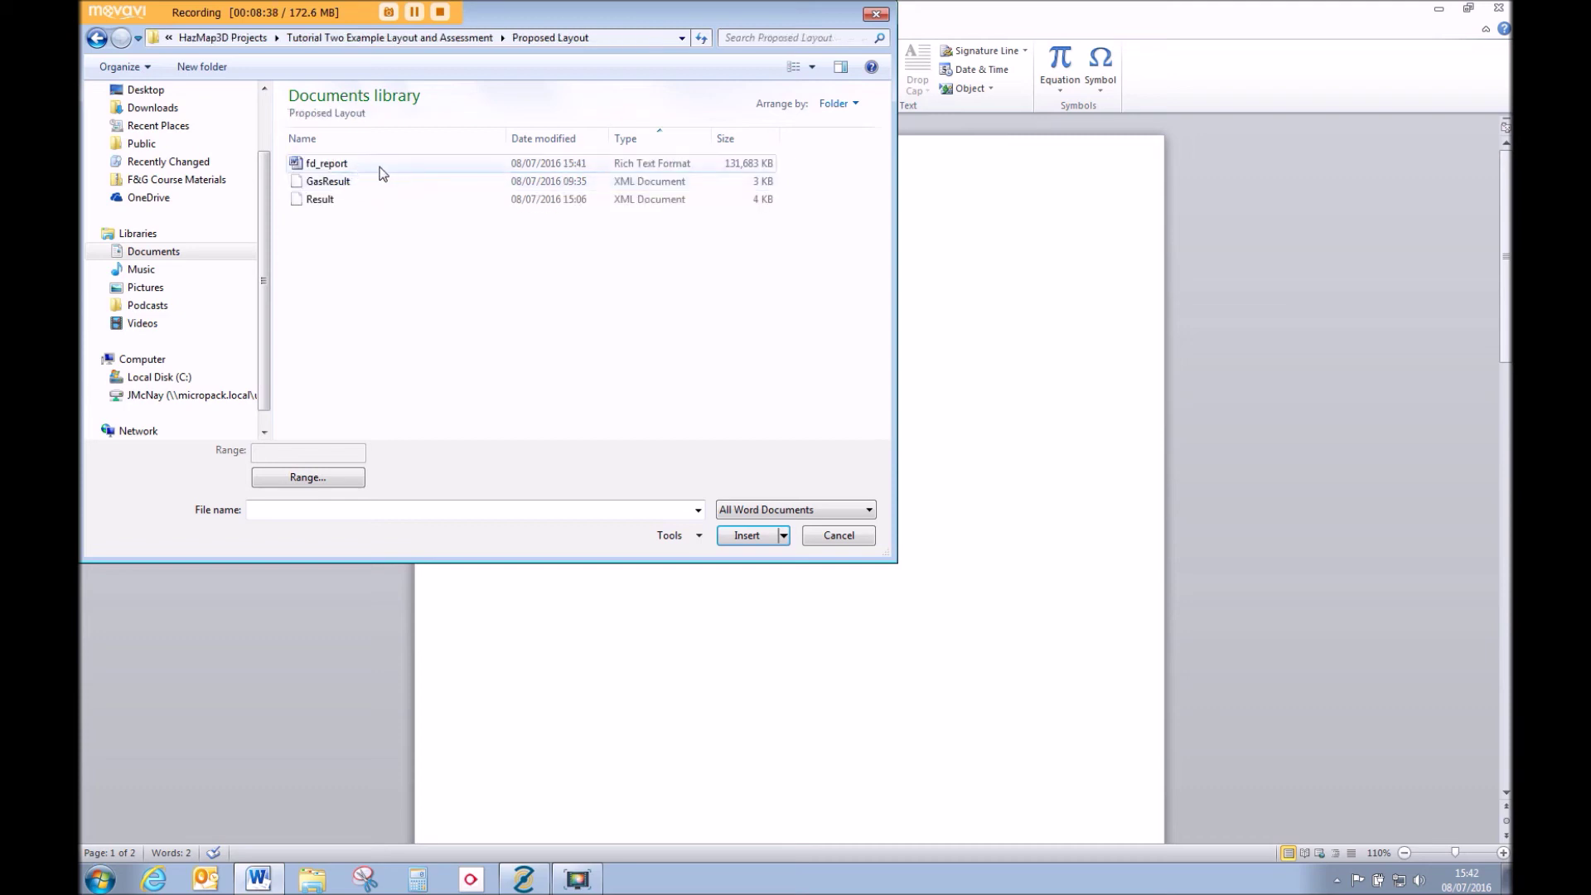
{"action": "left_click", "coordinate": [363, 165]}
{"action": "left_click", "coordinate": [746, 535]}
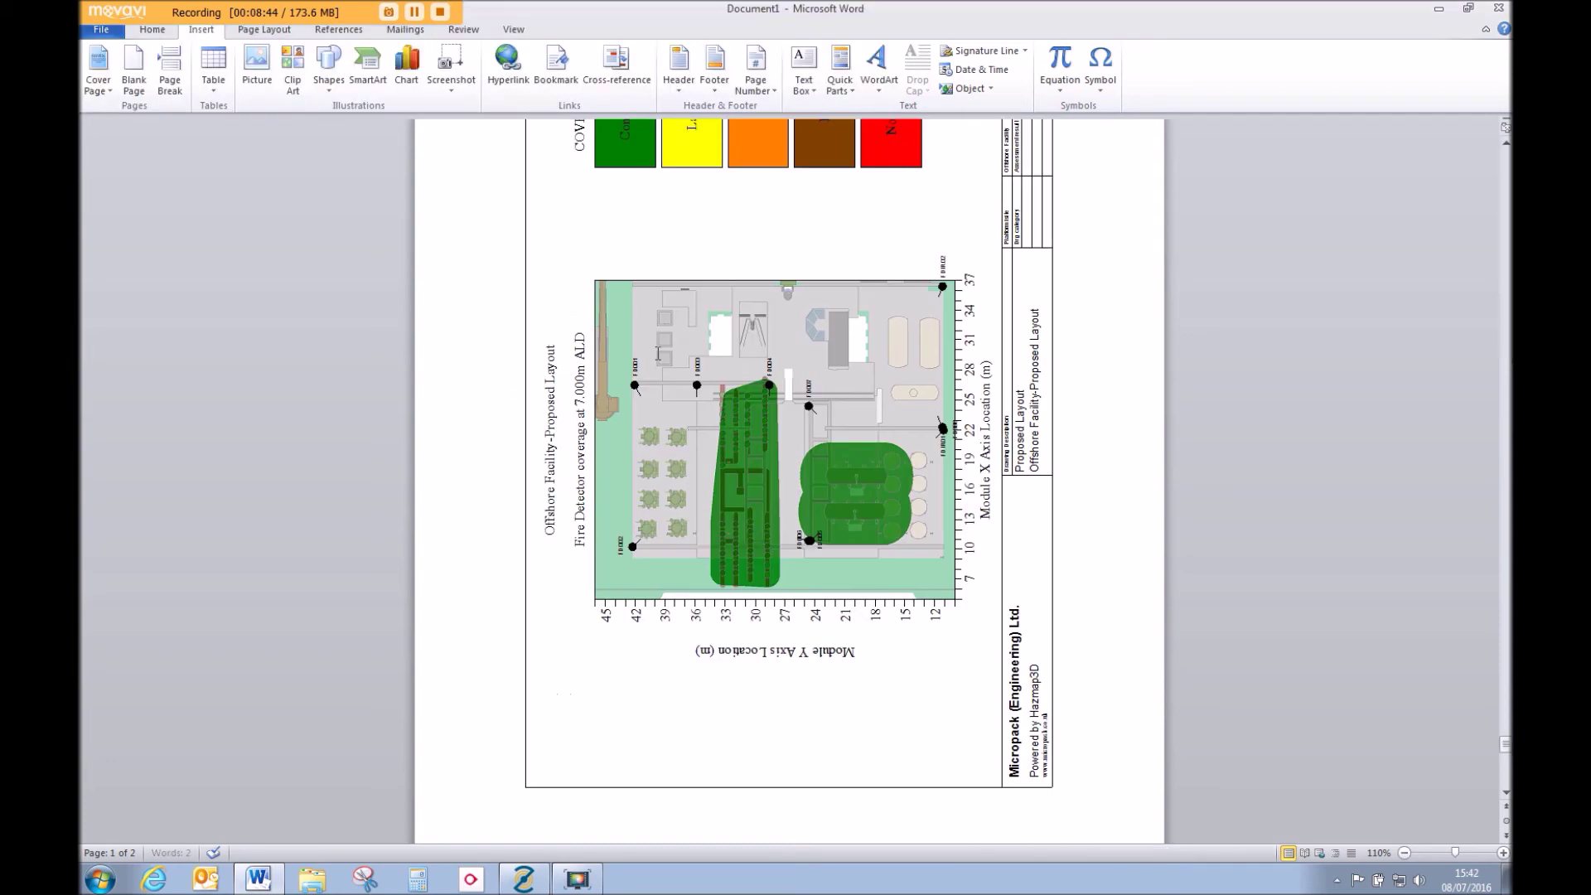
Review the inserted report from its last coverage maps back to the Example Report page, and go to the empty page 25
{"action": "scroll", "coordinate": [982, 439], "scroll_direction": "up", "scroll_amount": 15}
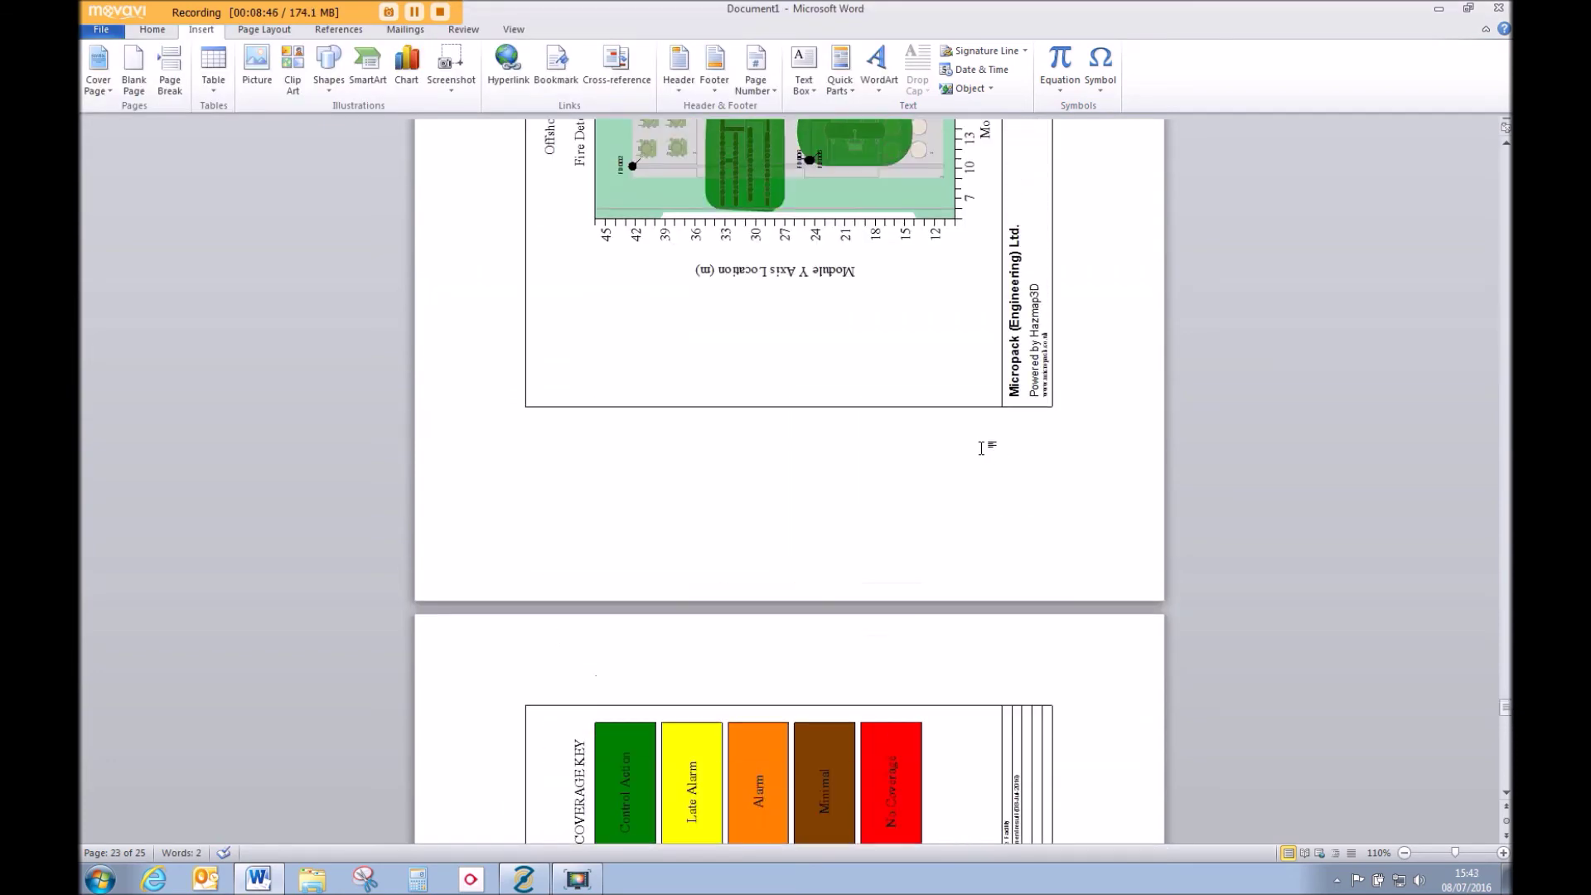
{"action": "scroll", "coordinate": [1078, 528], "scroll_direction": "up", "scroll_amount": 10}
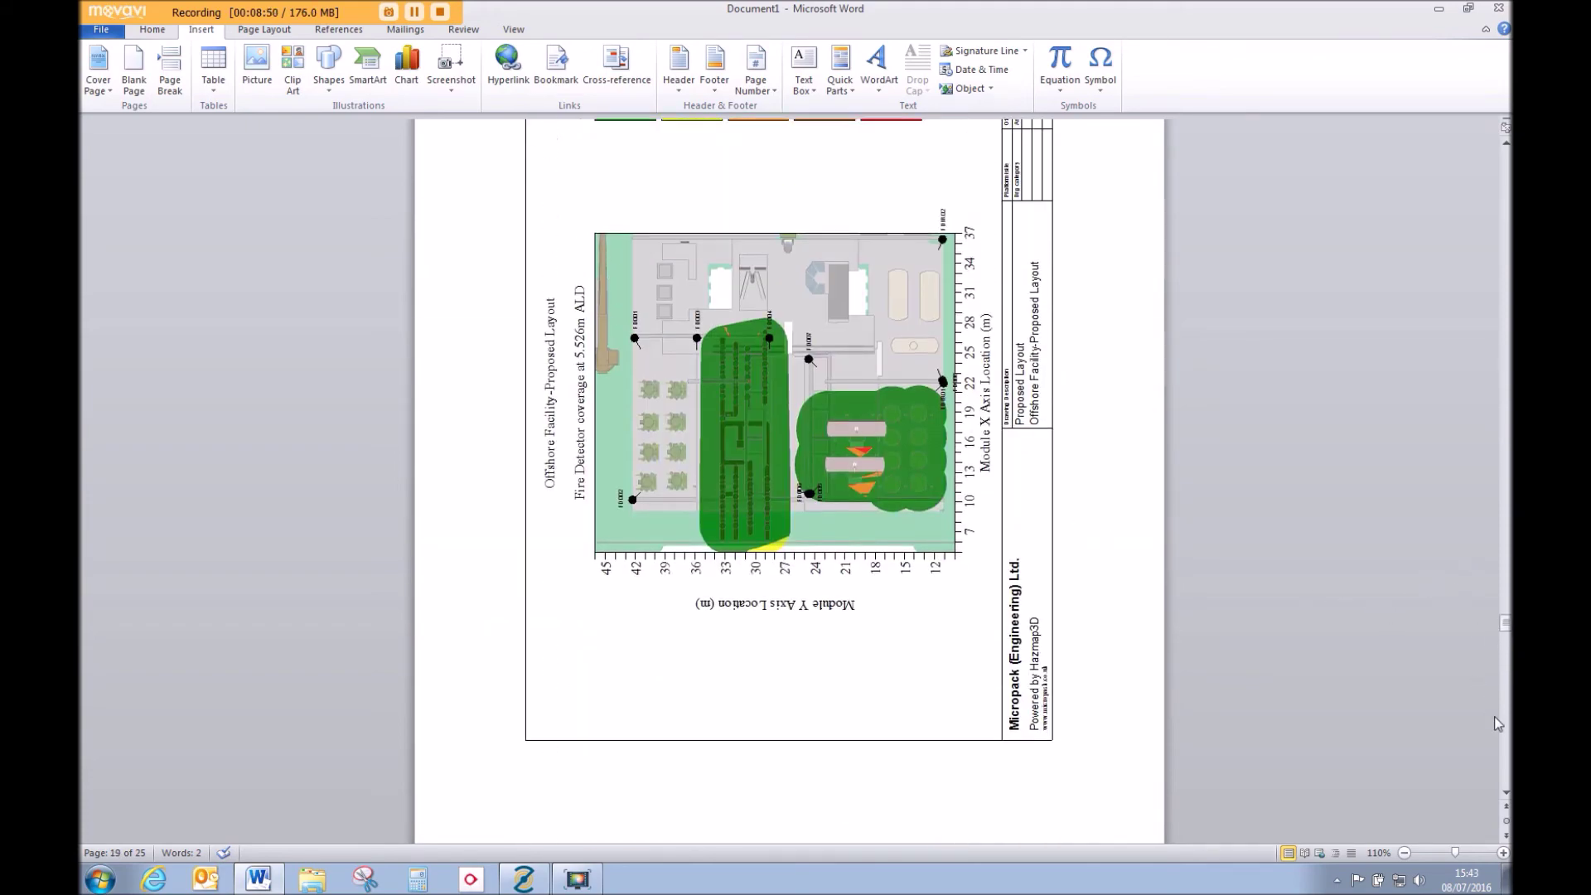
{"action": "left_click_drag", "start_coordinate": [1505, 623], "coordinate": [1485, 156]}
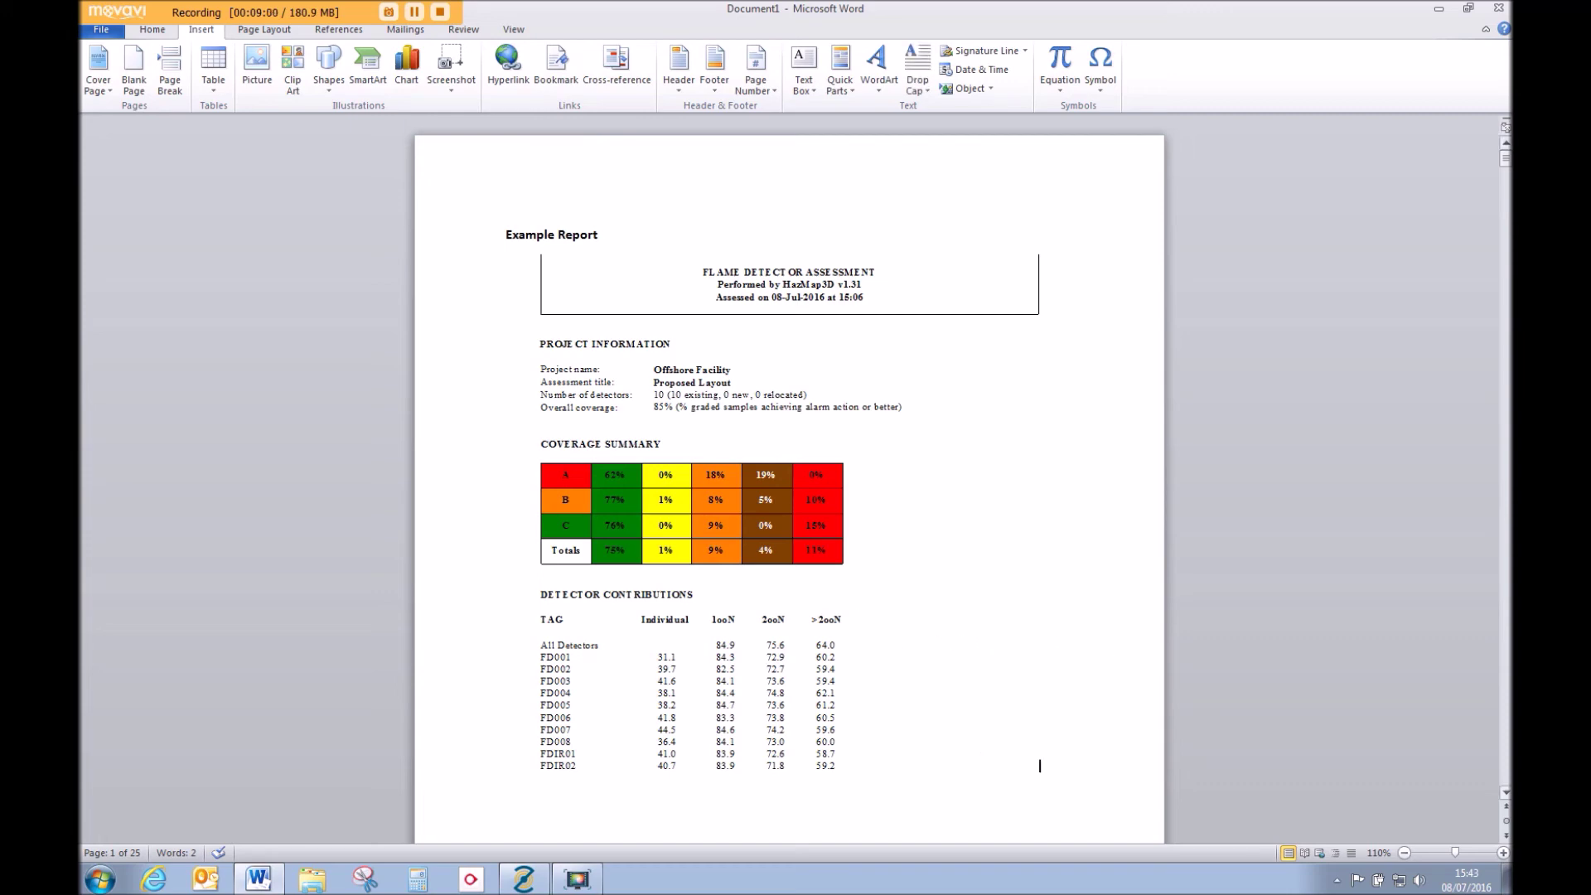
{"action": "left_click_drag", "start_coordinate": [1507, 158], "coordinate": [1506, 769]}
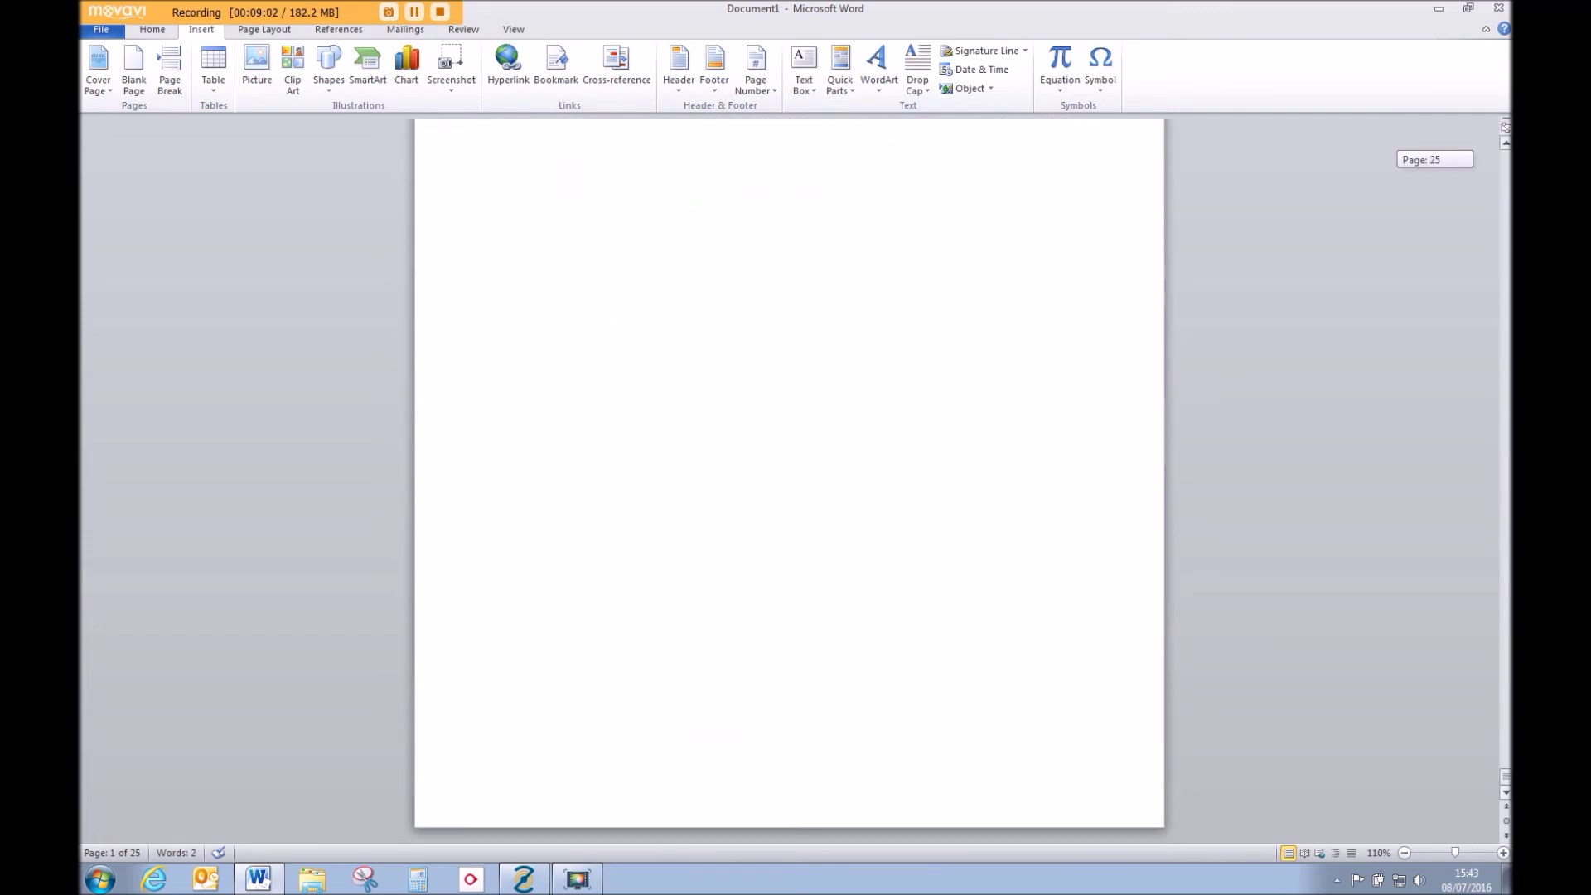
{"action": "scroll", "coordinate": [934, 494], "scroll_direction": "down", "scroll_amount": 10}
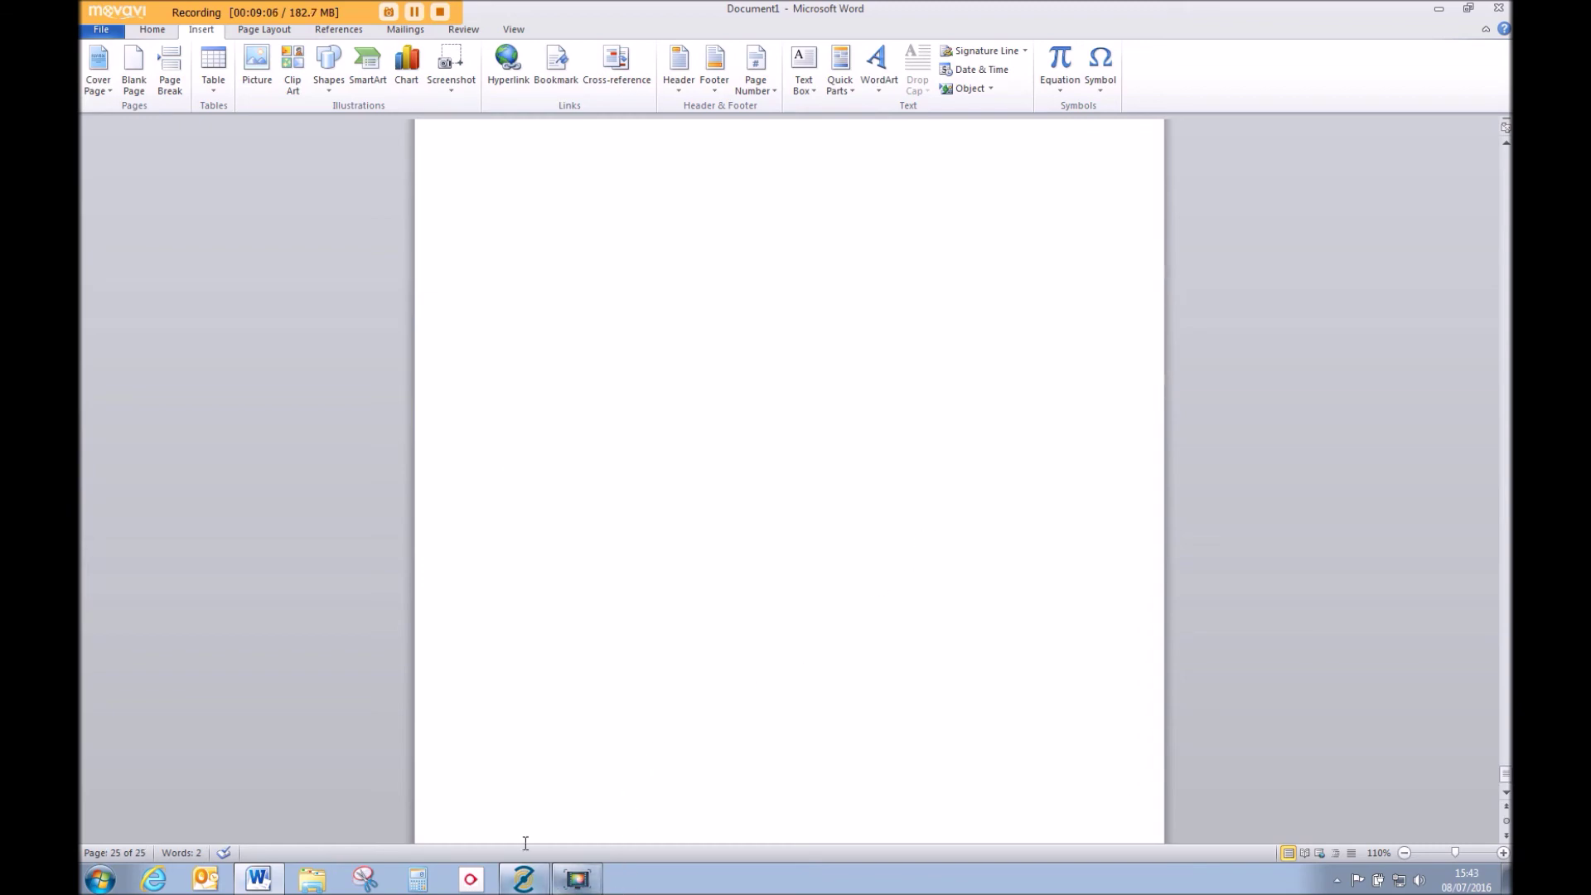
Switch to HazMap3D, display the fire assessment's Result.xml coverage and frame the whole platform in the view
{"action": "left_click", "coordinate": [526, 880]}
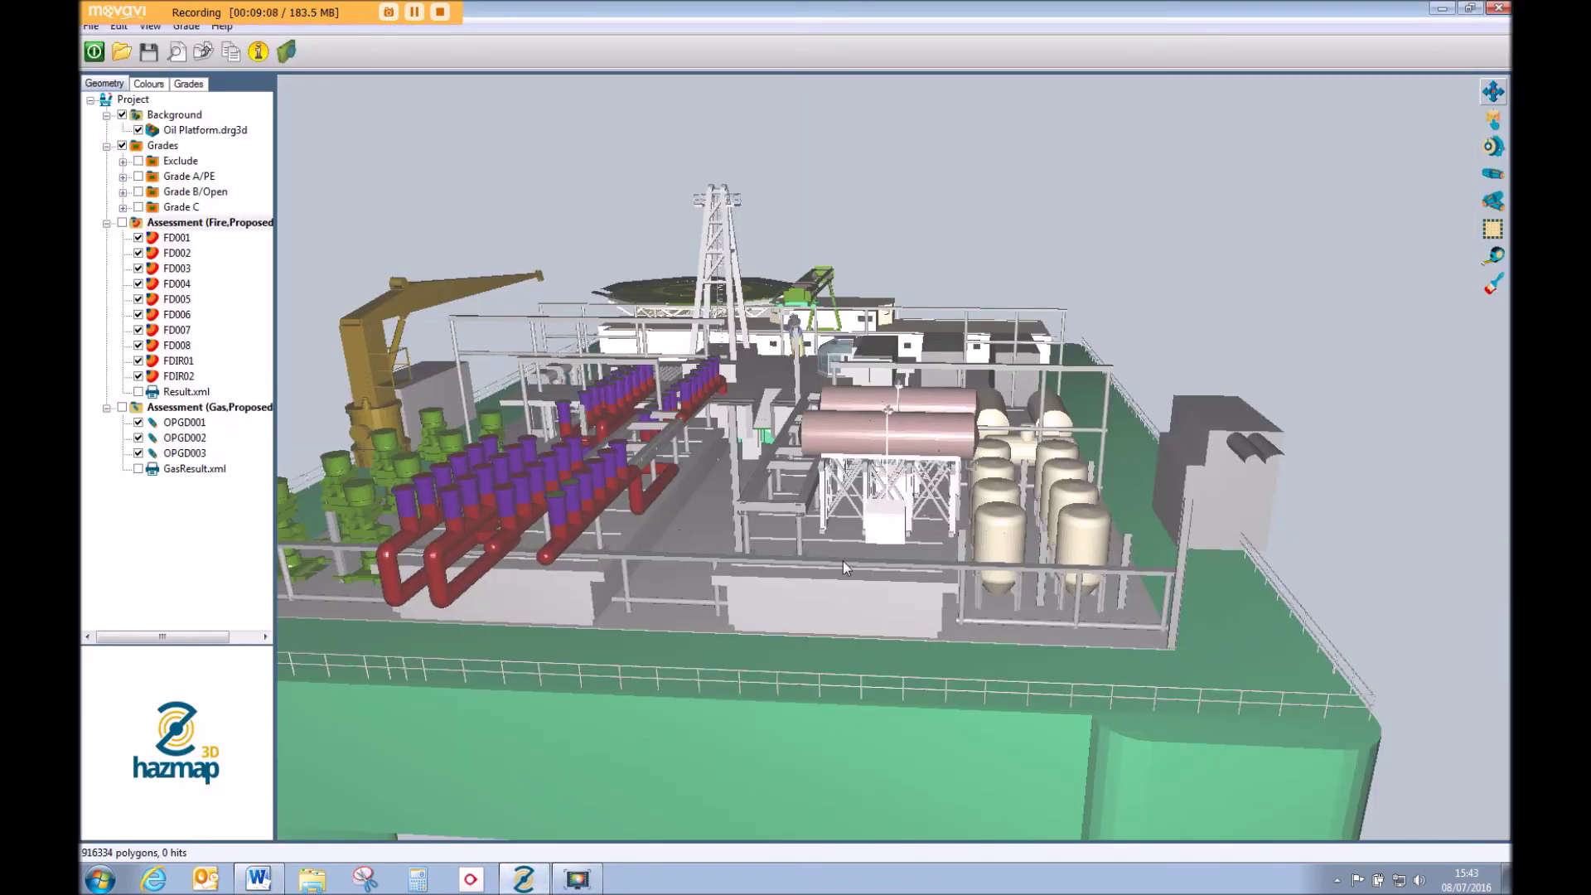
{"action": "left_click", "coordinate": [186, 391]}
{"action": "left_click", "coordinate": [139, 391]}
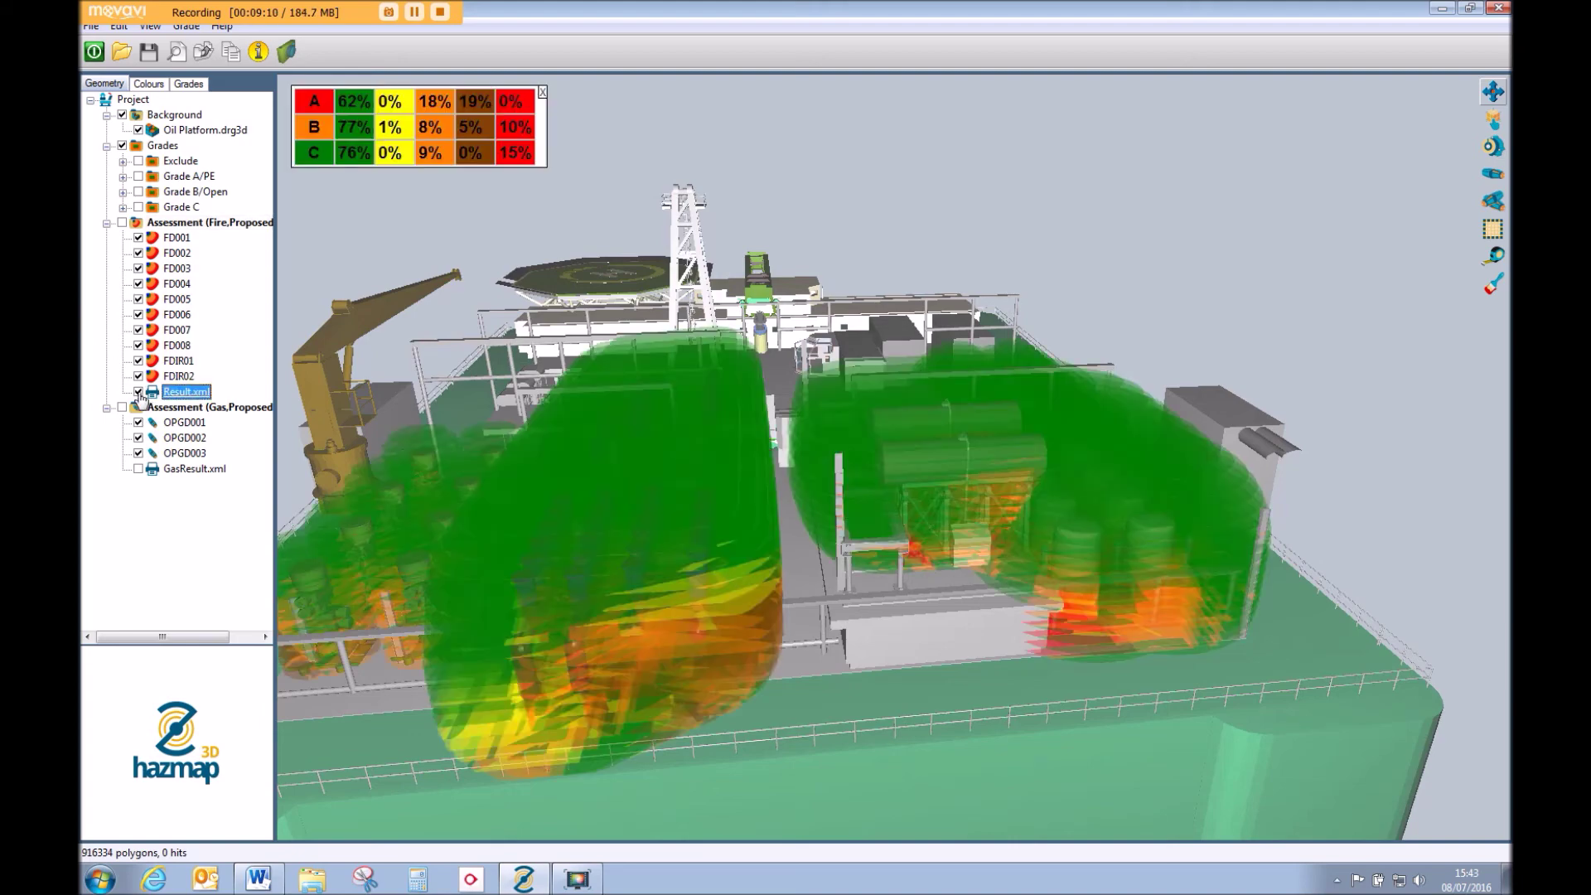
{"action": "scroll", "coordinate": [833, 514], "scroll_direction": "down", "scroll_amount": 6}
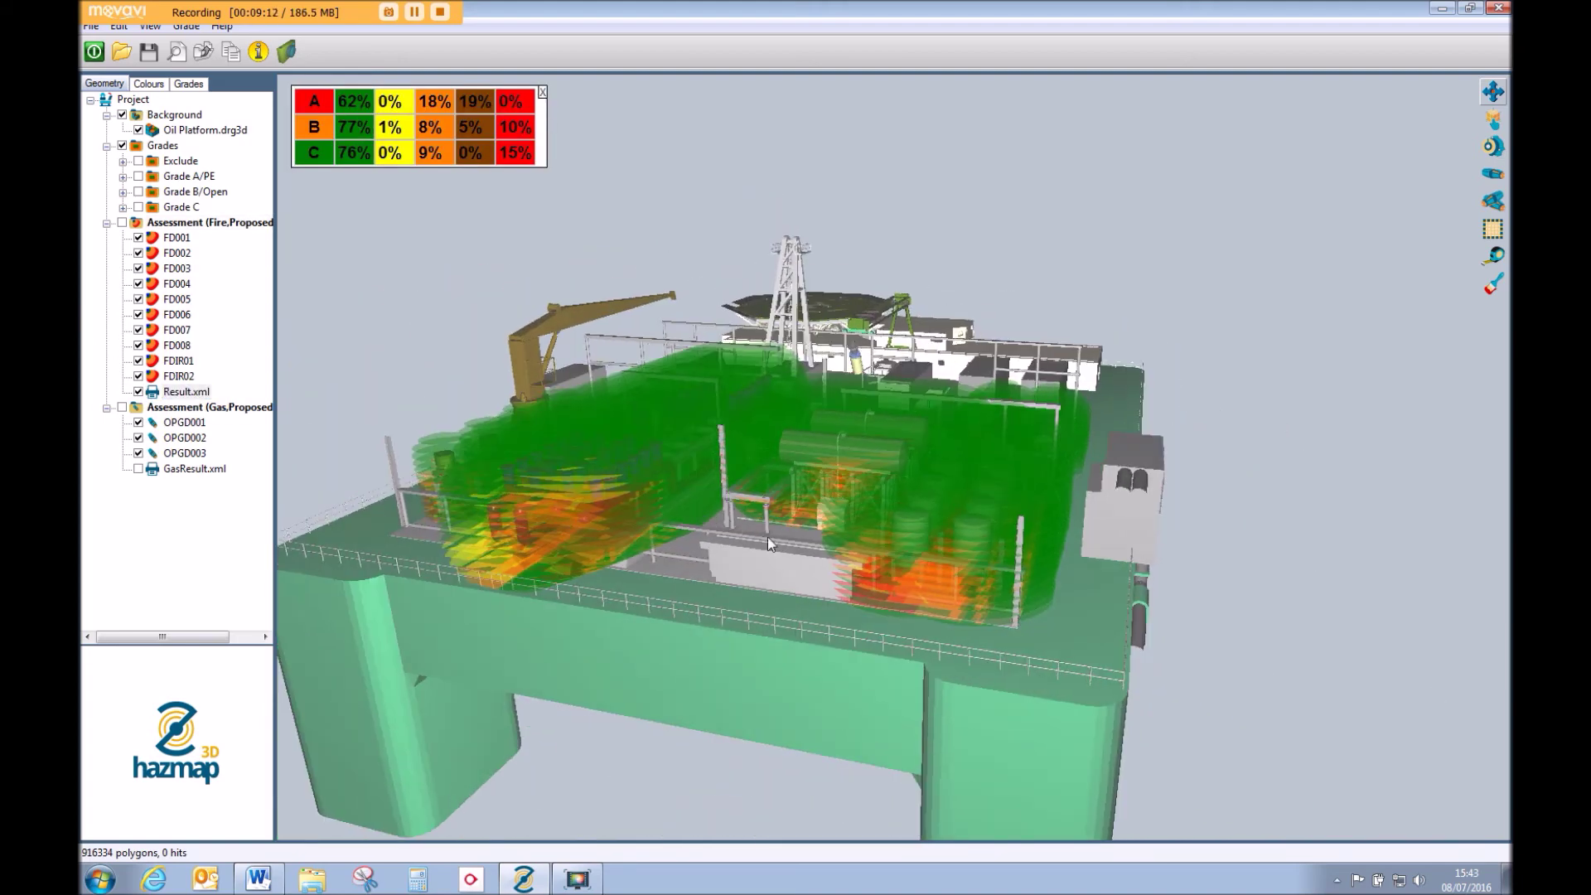
{"action": "scroll", "coordinate": [969, 576], "scroll_direction": "down", "scroll_amount": 3}
{"action": "scroll", "coordinate": [917, 635], "scroll_direction": "up", "scroll_amount": 3}
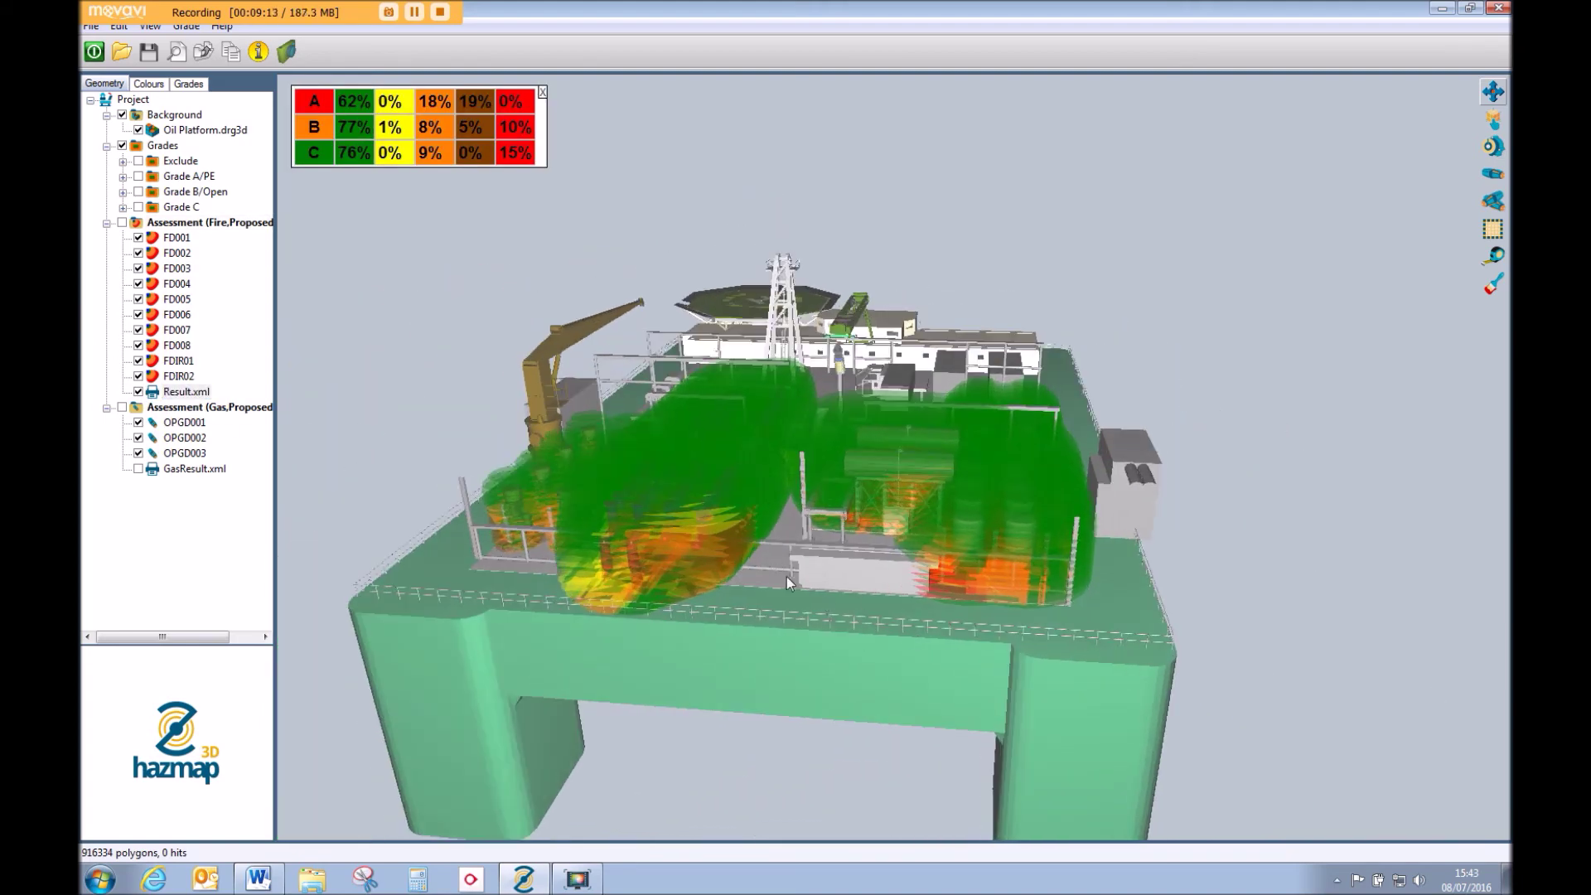
Copy the 3D coverage view and paste it onto the last page of the Word report
{"action": "left_click", "coordinate": [287, 56]}
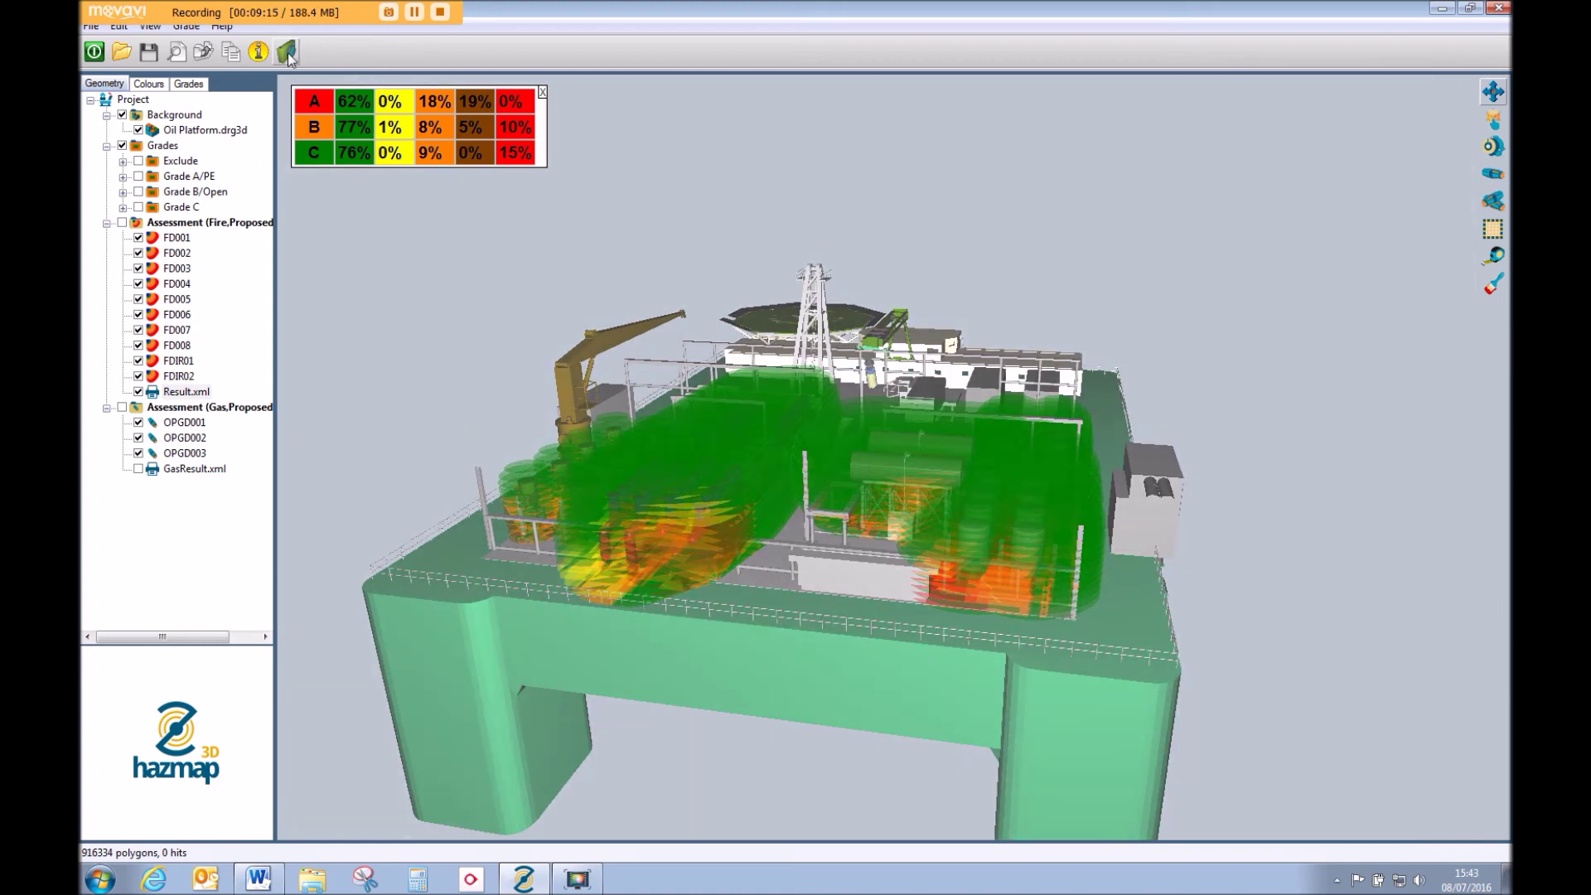
{"action": "left_click", "coordinate": [259, 879]}
{"action": "key", "text": "ctrl+v"}
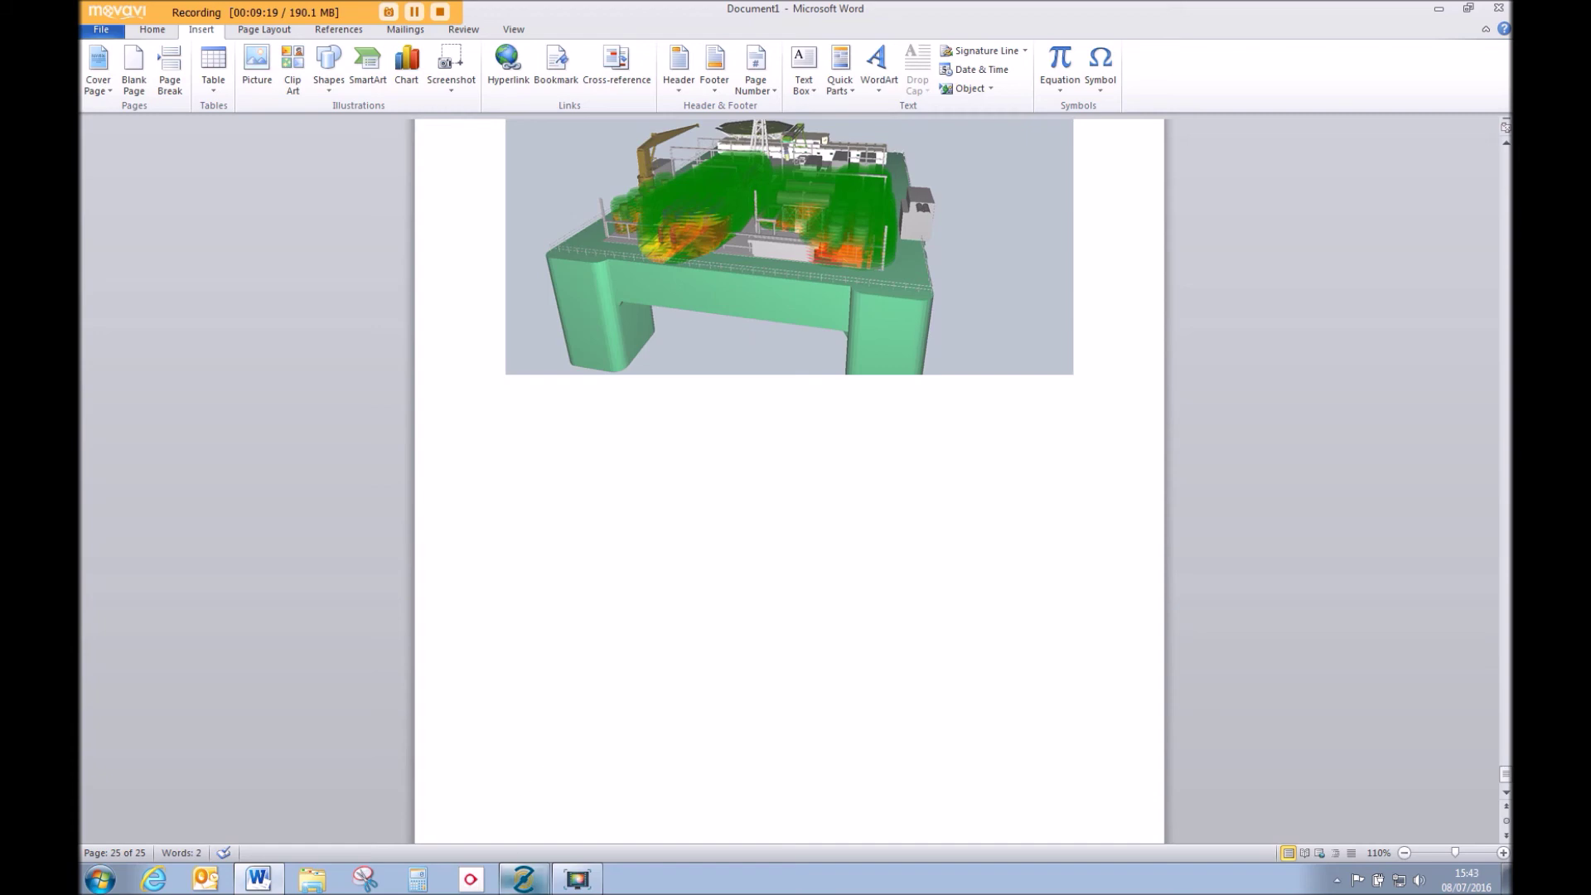
Copy a second, lower view of the coverage from the platform's crane-side corner and paste it below the first image in Word
{"action": "left_click", "coordinate": [524, 878]}
{"action": "scroll", "coordinate": [655, 578], "scroll_direction": "up", "scroll_amount": 3}
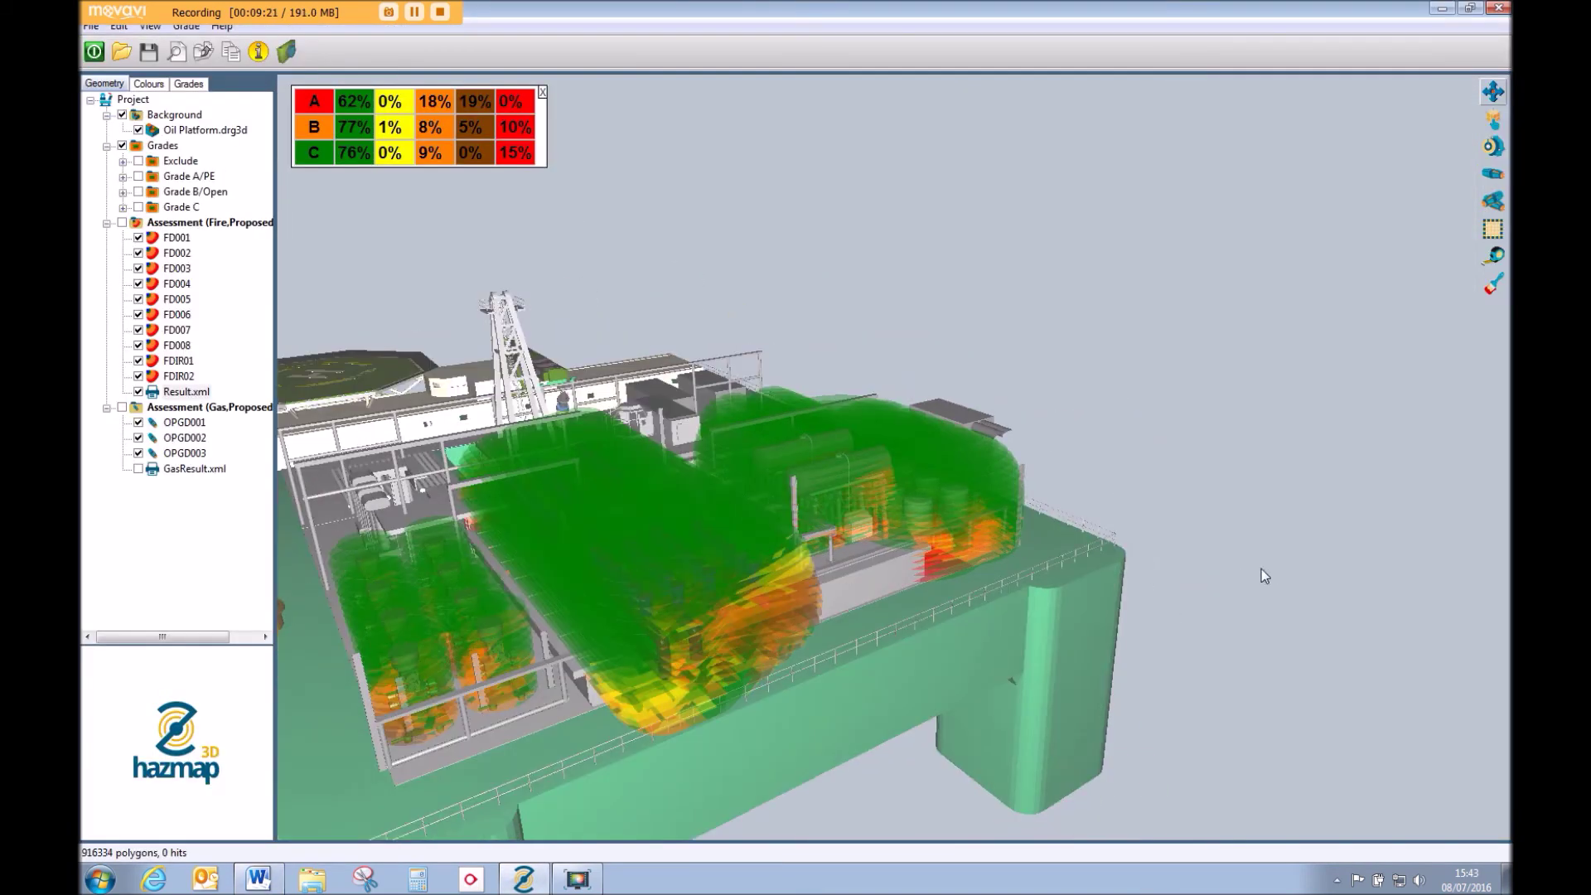
{"action": "scroll", "coordinate": [905, 575], "scroll_direction": "down", "scroll_amount": 3}
{"action": "left_click_drag", "start_coordinate": [905, 575], "coordinate": [1069, 611]}
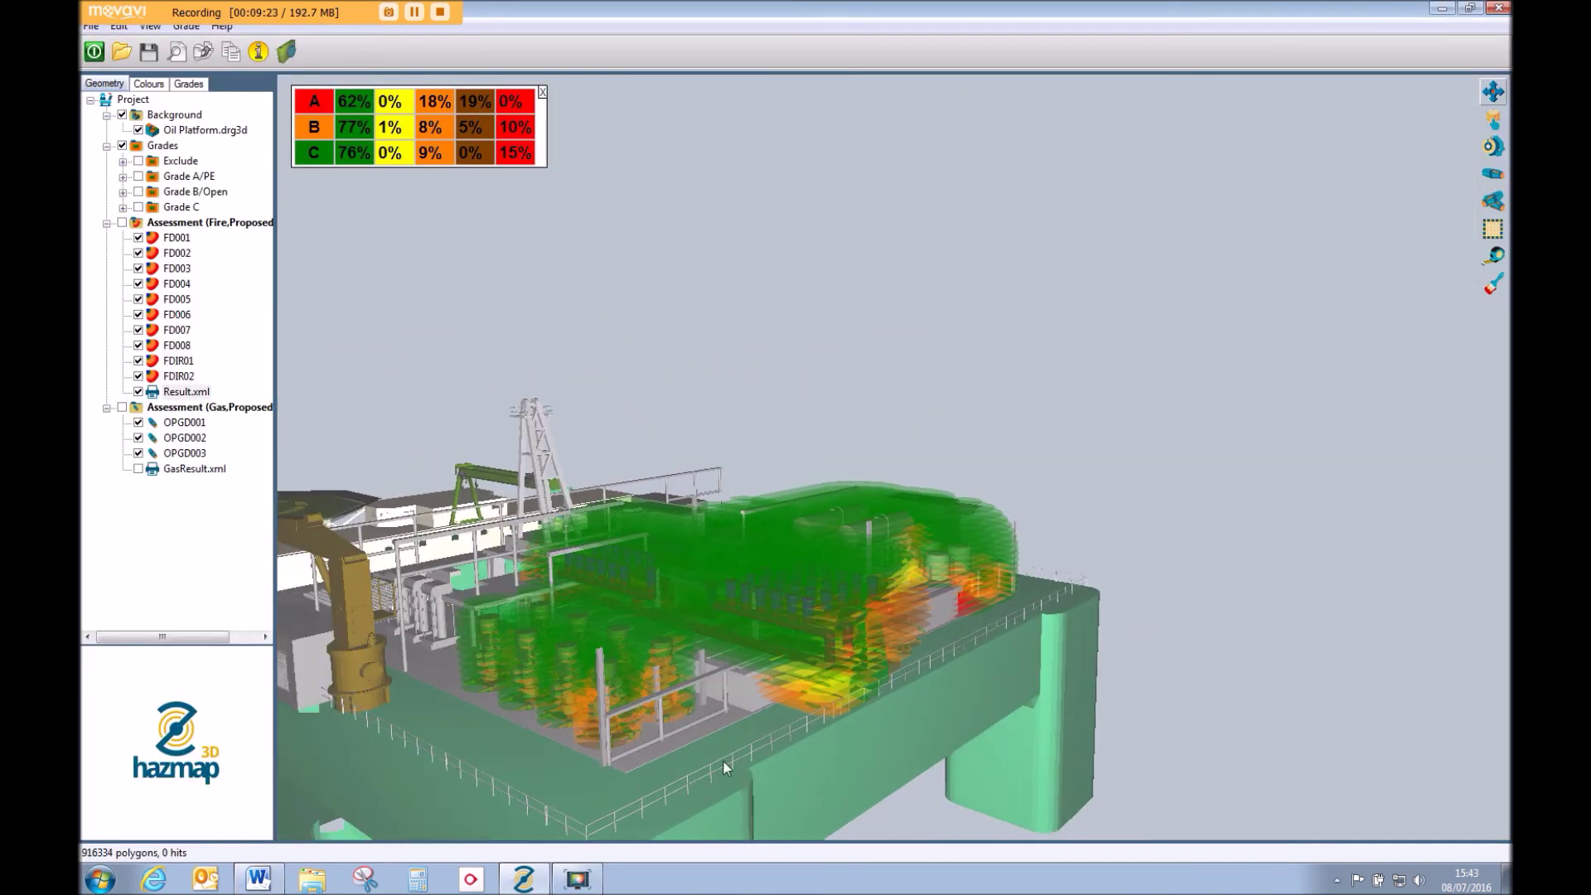
{"action": "scroll", "coordinate": [723, 759], "scroll_direction": "up", "scroll_amount": 2}
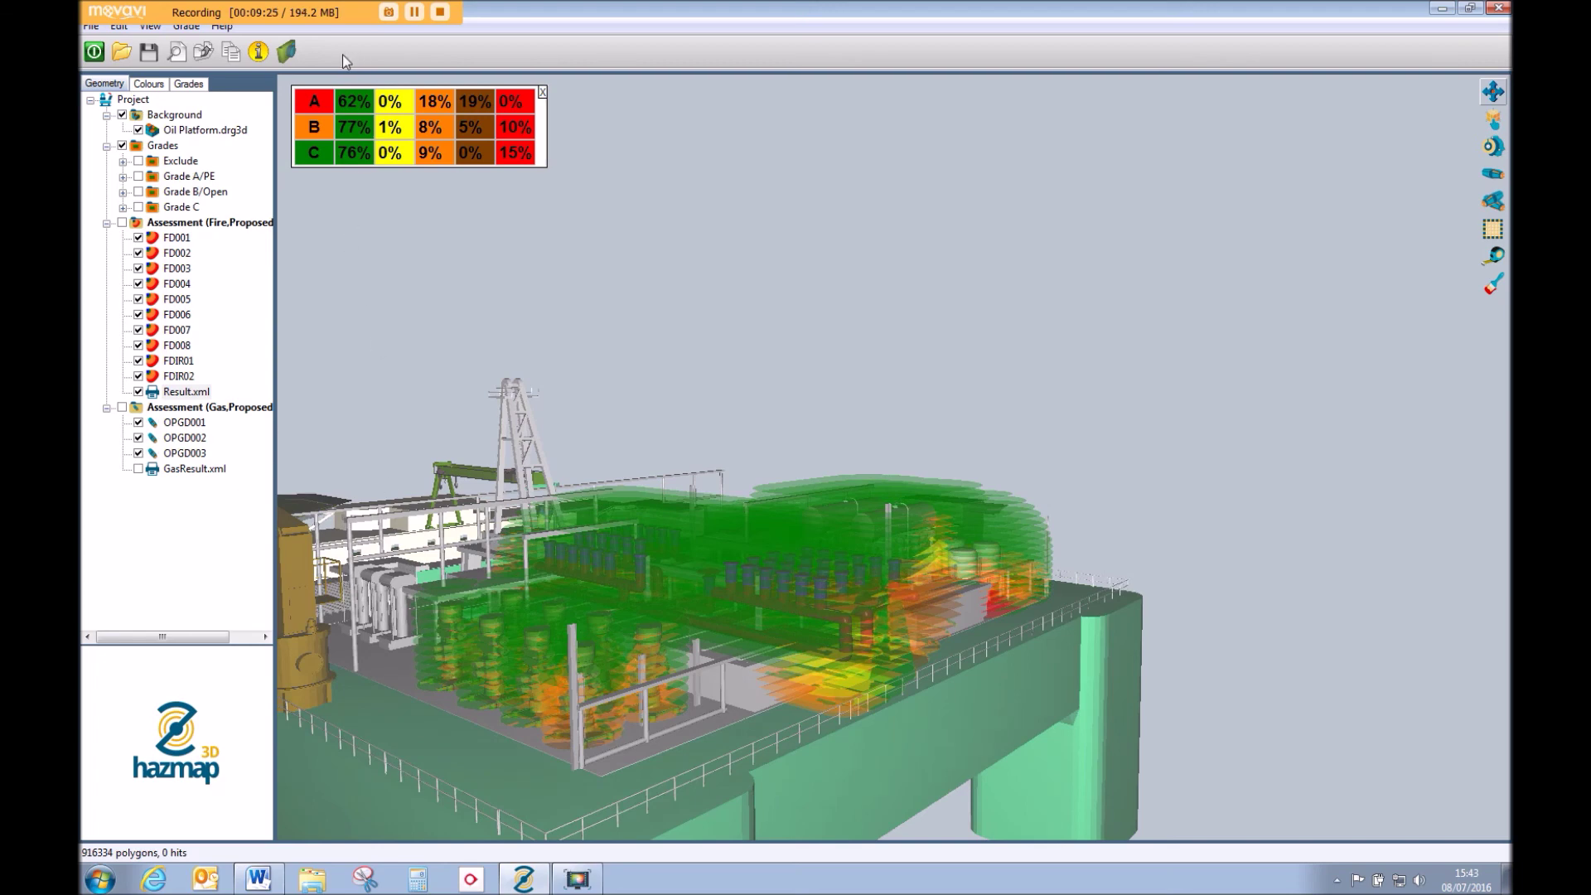
{"action": "left_click", "coordinate": [259, 879]}
{"action": "key", "text": "ctrl+v"}
{"action": "scroll", "coordinate": [761, 519], "scroll_direction": "down", "scroll_amount": 3}
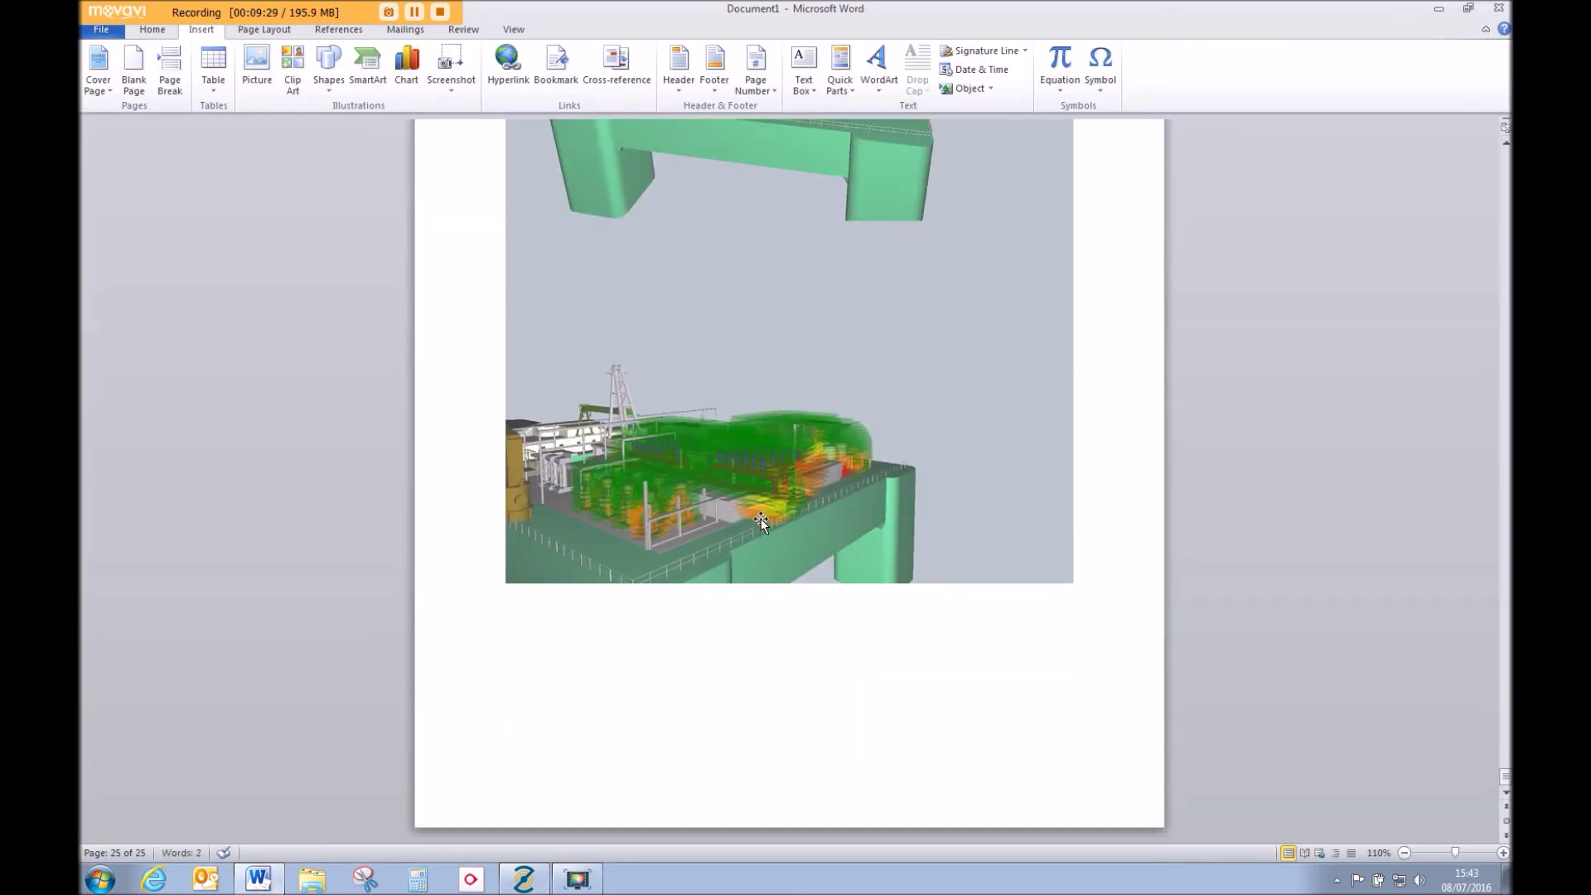
{"action": "scroll", "coordinate": [761, 519], "scroll_direction": "up", "scroll_amount": 2}
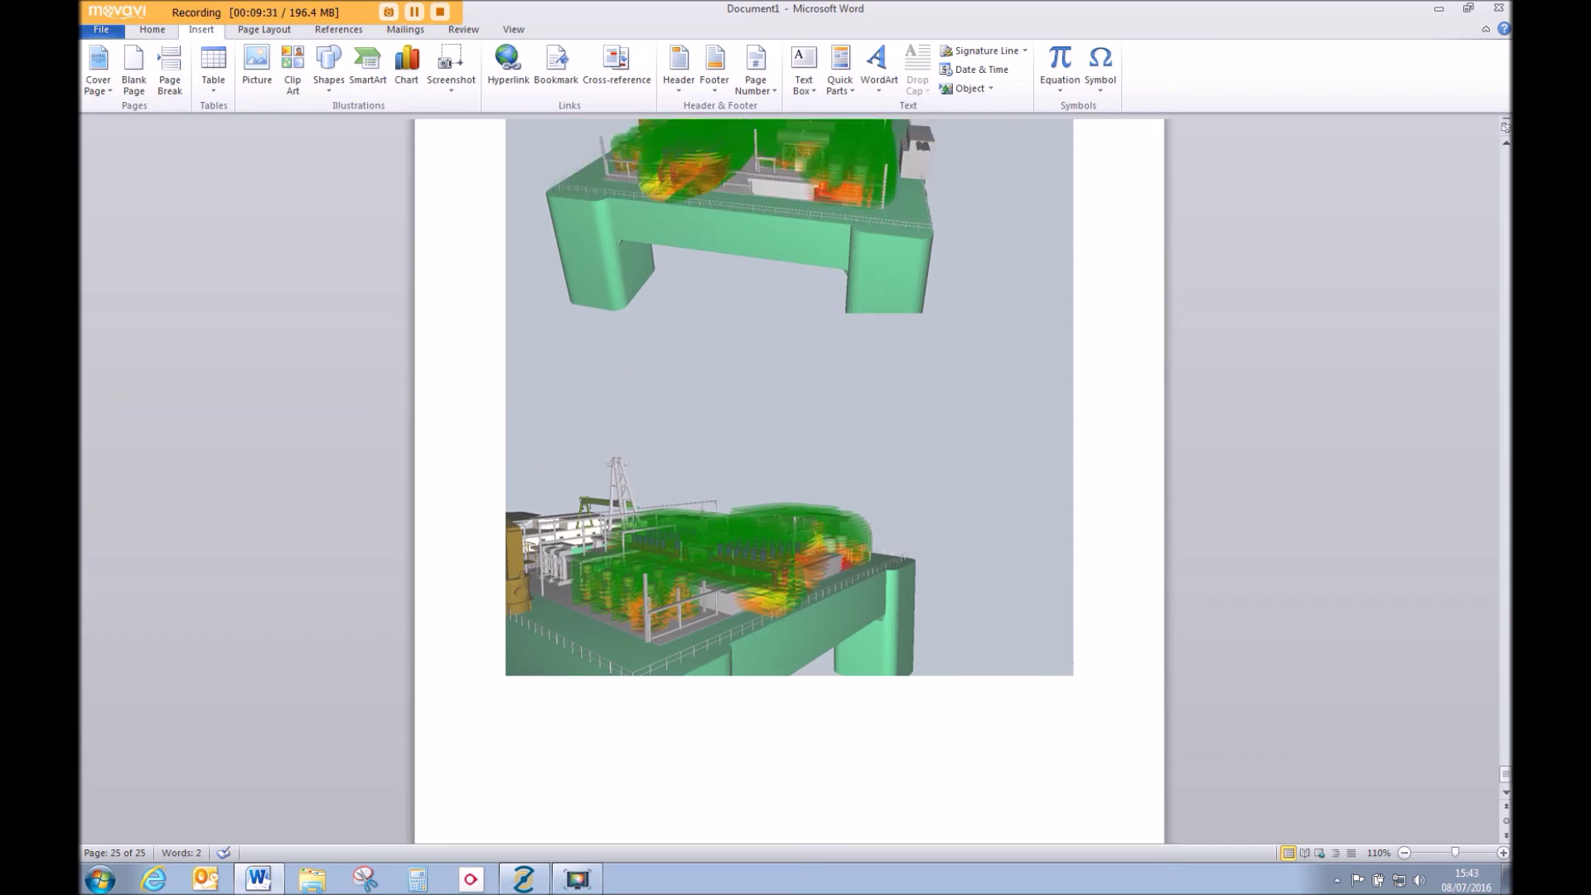
Switch to HazMap3D, hide the fire assessment's Result.xml coverage and display the gas assessment's GasResult.xml coverage instead
{"action": "left_click", "coordinate": [522, 880]}
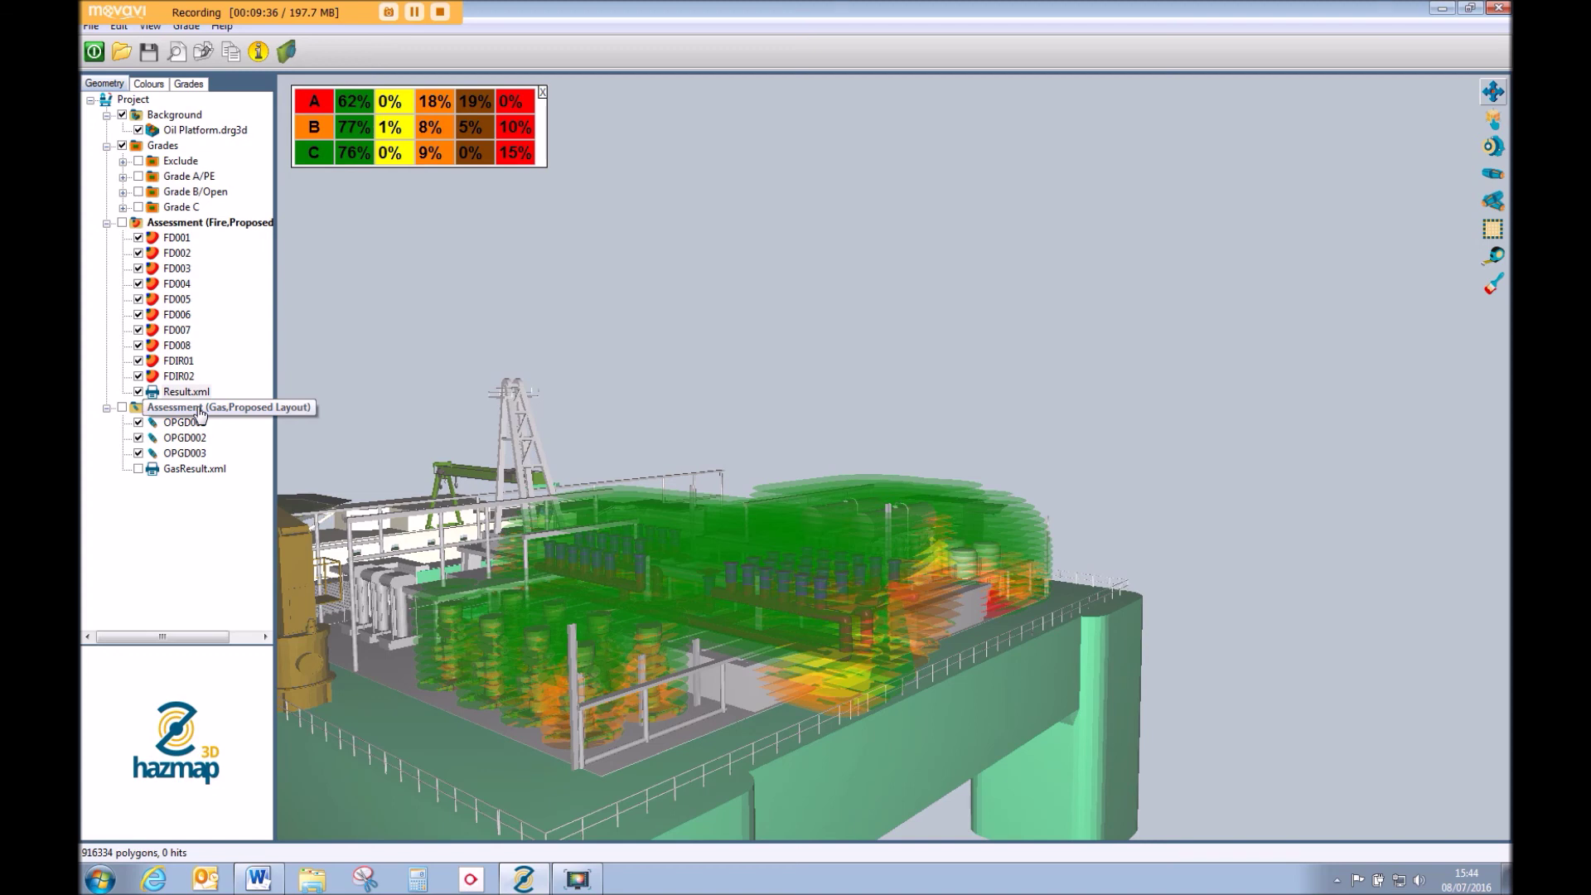
{"action": "left_click", "coordinate": [138, 392]}
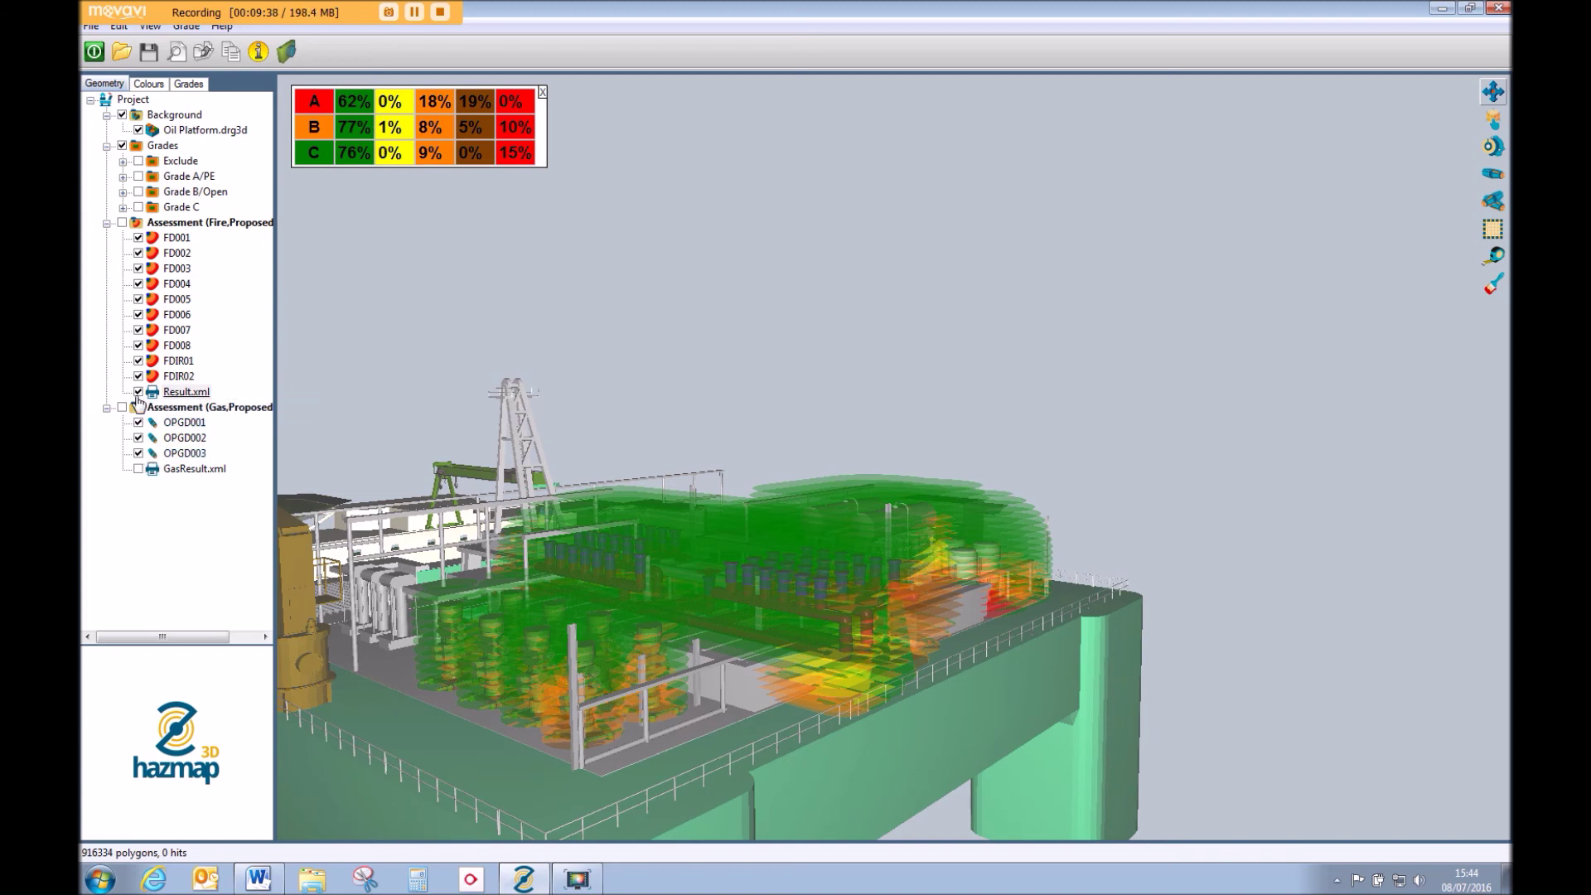
{"action": "left_click", "coordinate": [106, 223]}
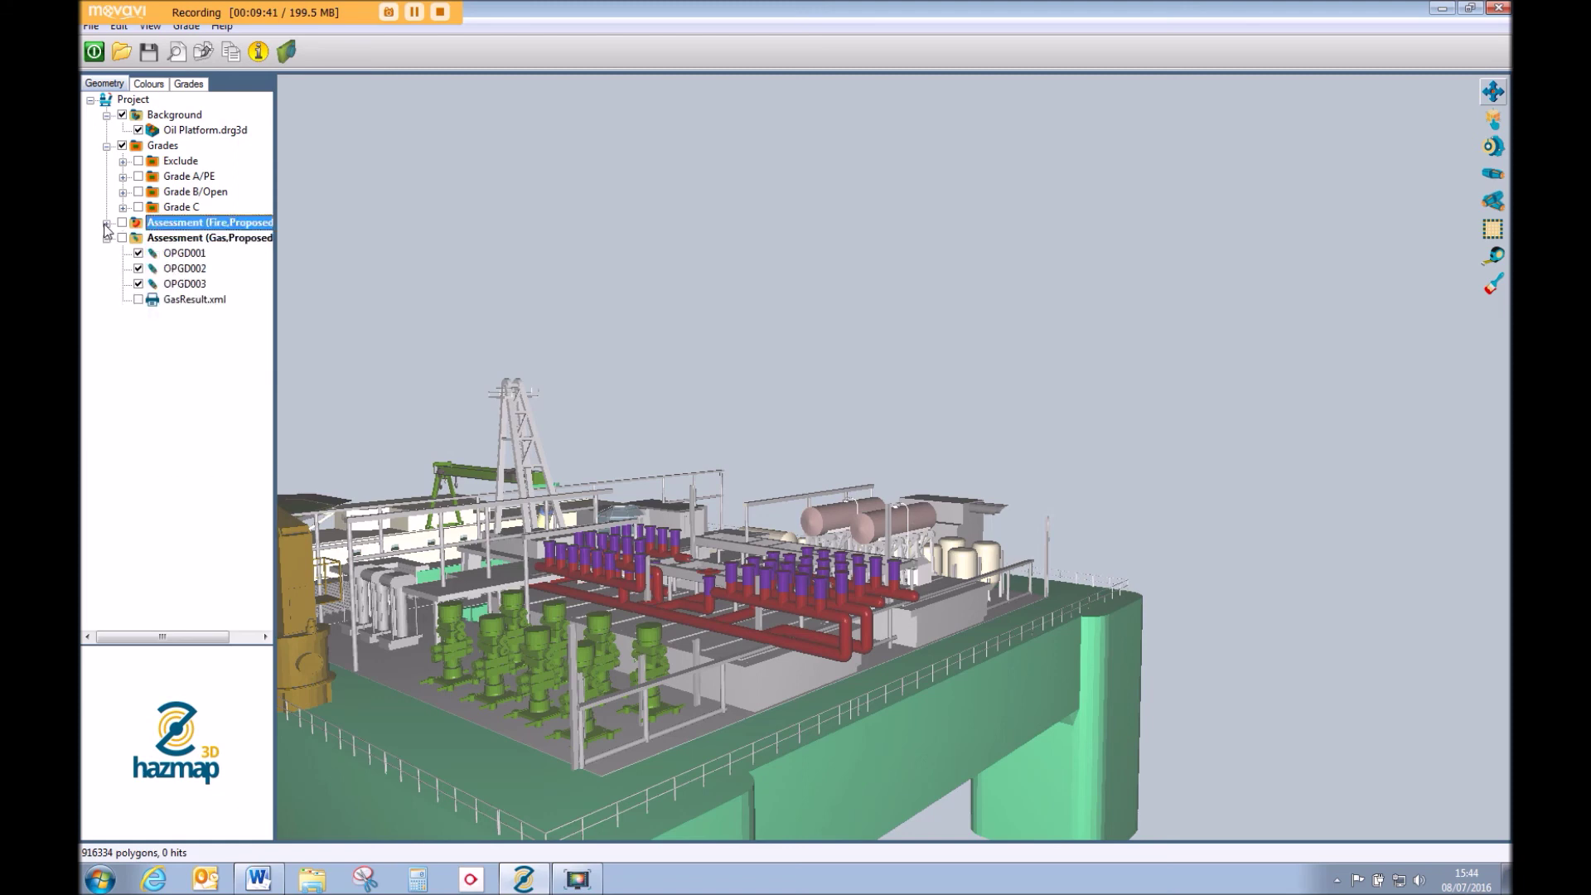
{"action": "left_click", "coordinate": [164, 304]}
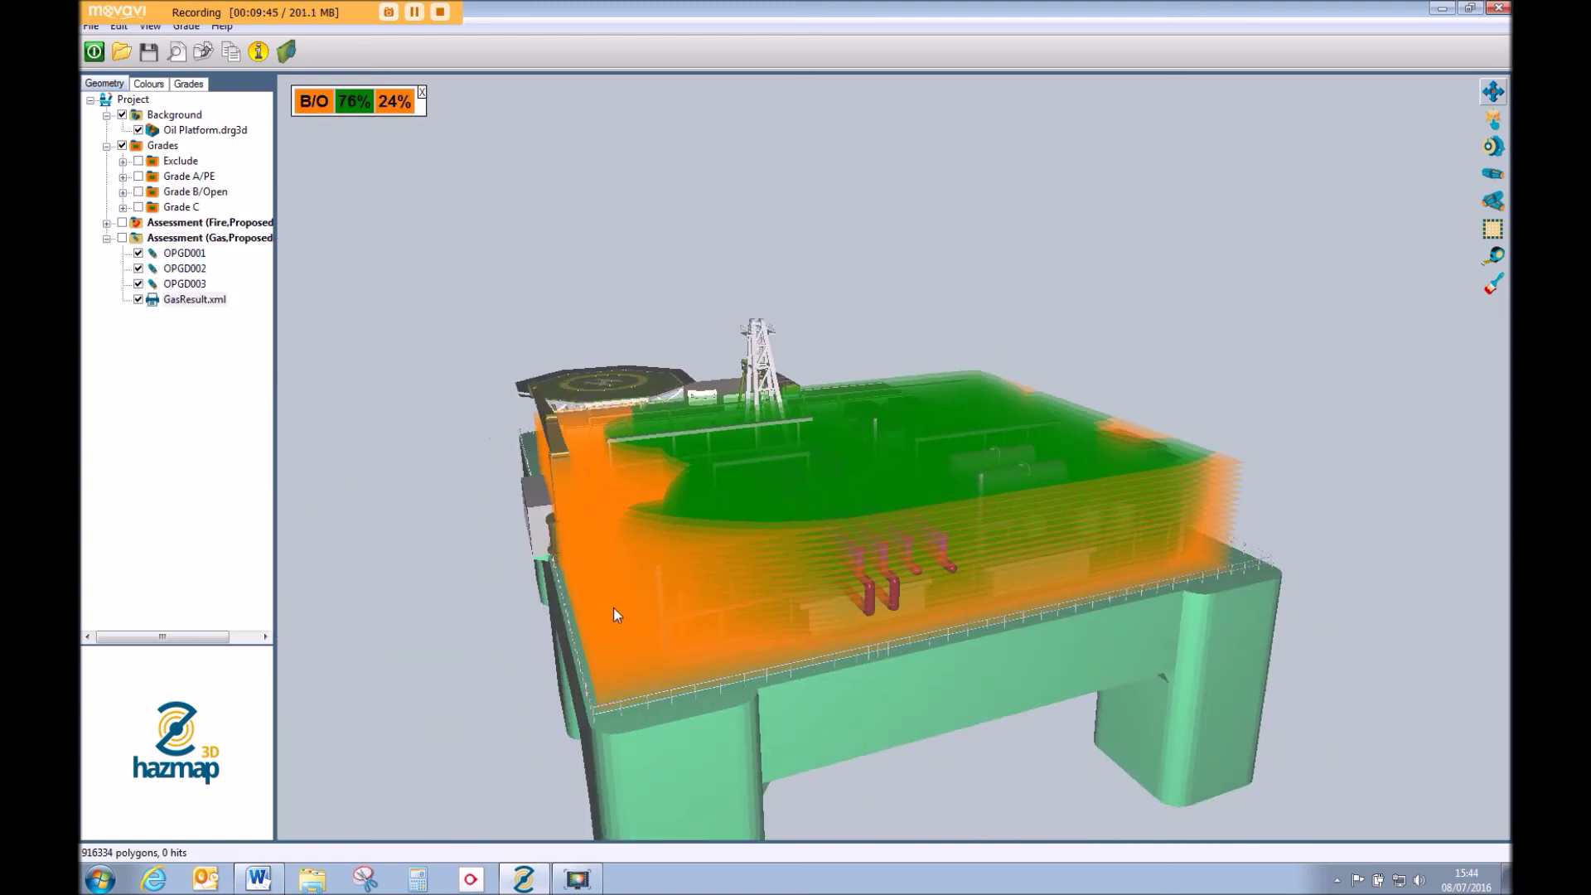
Examine the gas coverage from the platform's crane side and review the Gas Grades rules in the project assessment properties
{"action": "left_click_drag", "start_coordinate": [615, 615], "coordinate": [916, 571]}
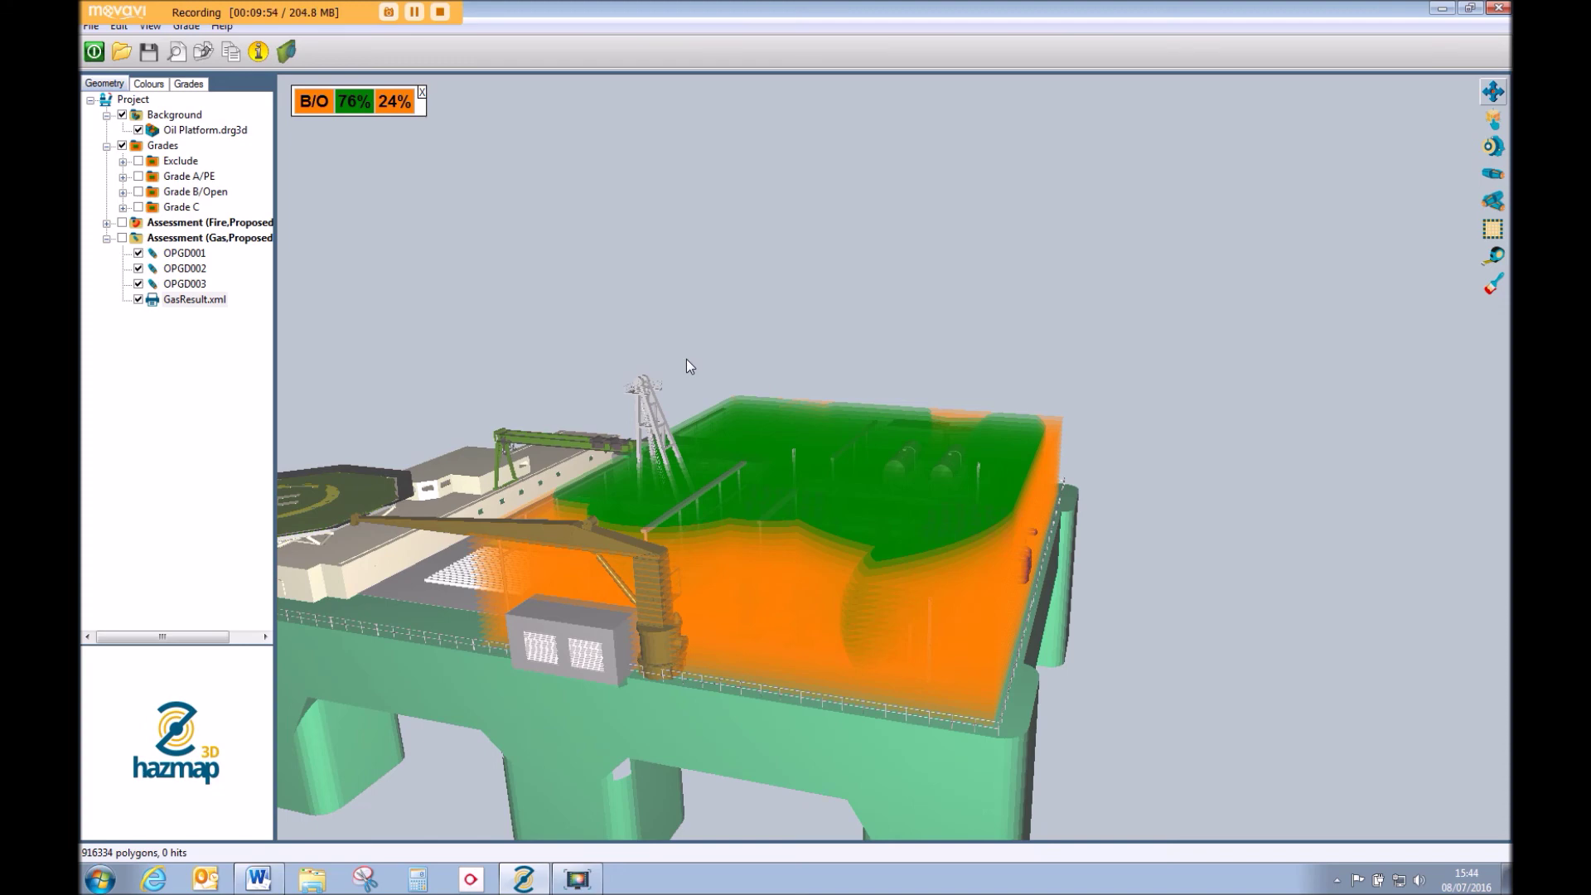
{"action": "left_click", "coordinate": [195, 85]}
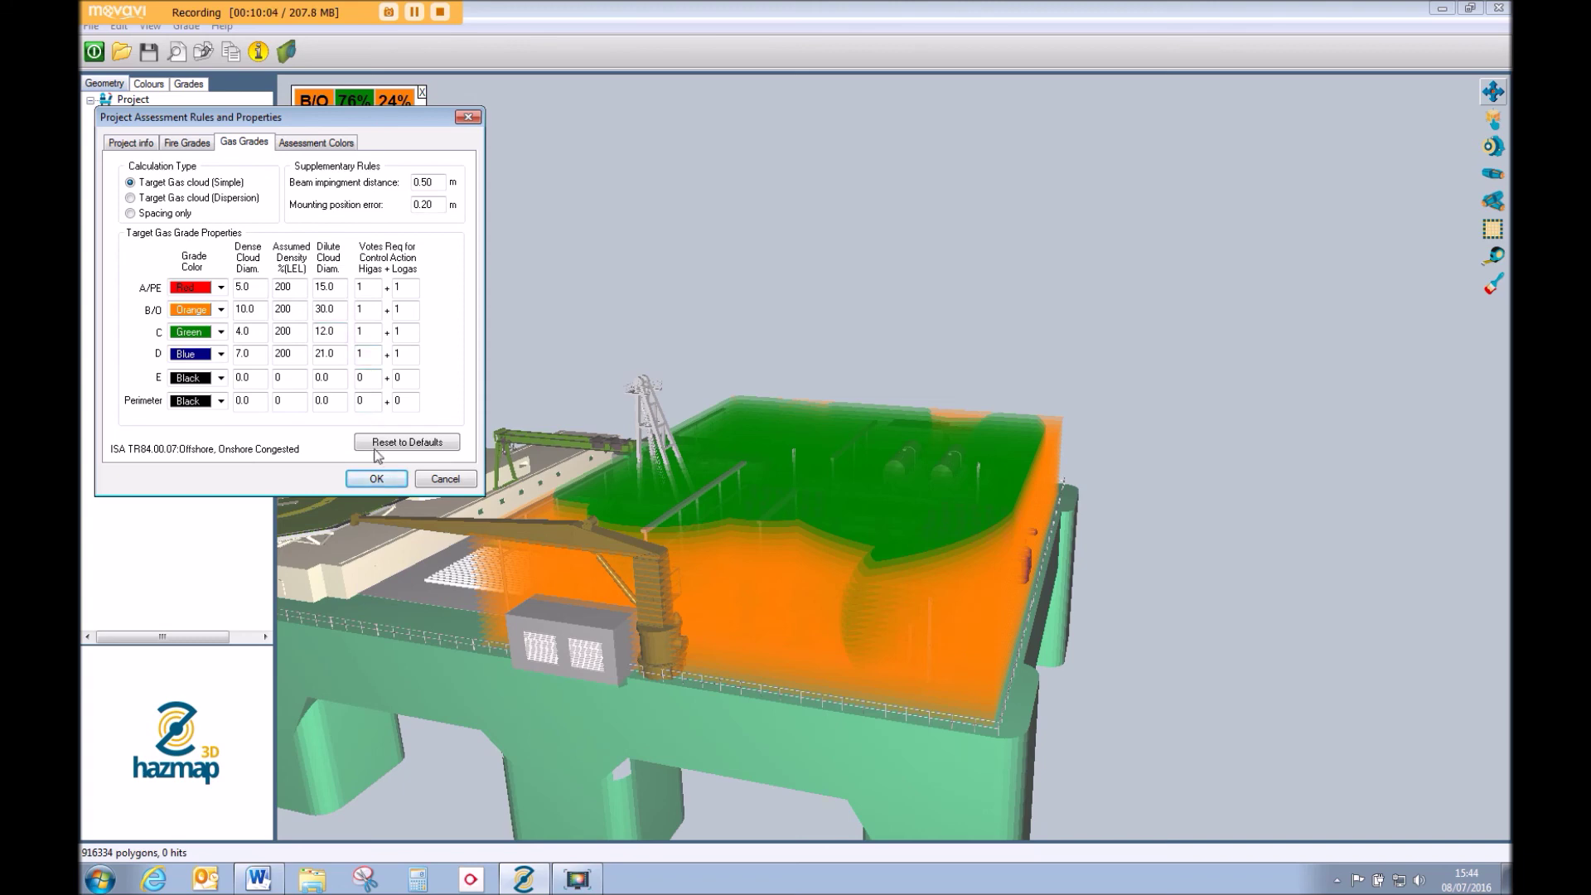
{"action": "left_click", "coordinate": [374, 480]}
Print the gas assessment to Adobe PDF with every section, all layers and RTF output, saving it as Gas Assessment Results
{"action": "right_click", "coordinate": [181, 239]}
{"action": "left_click", "coordinate": [238, 323]}
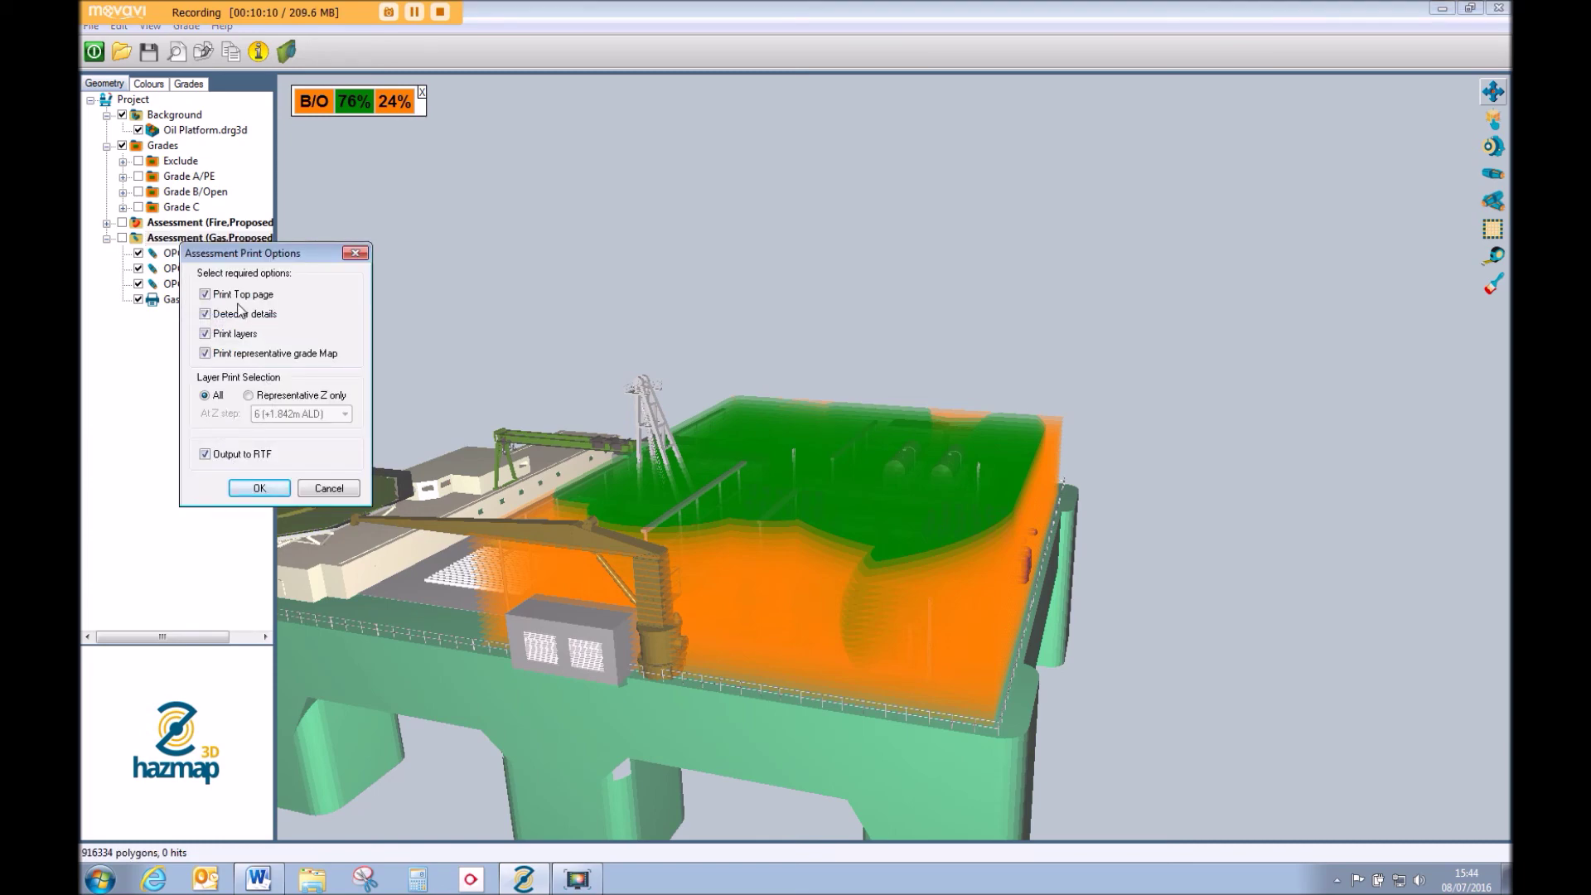
{"action": "left_click", "coordinate": [270, 490]}
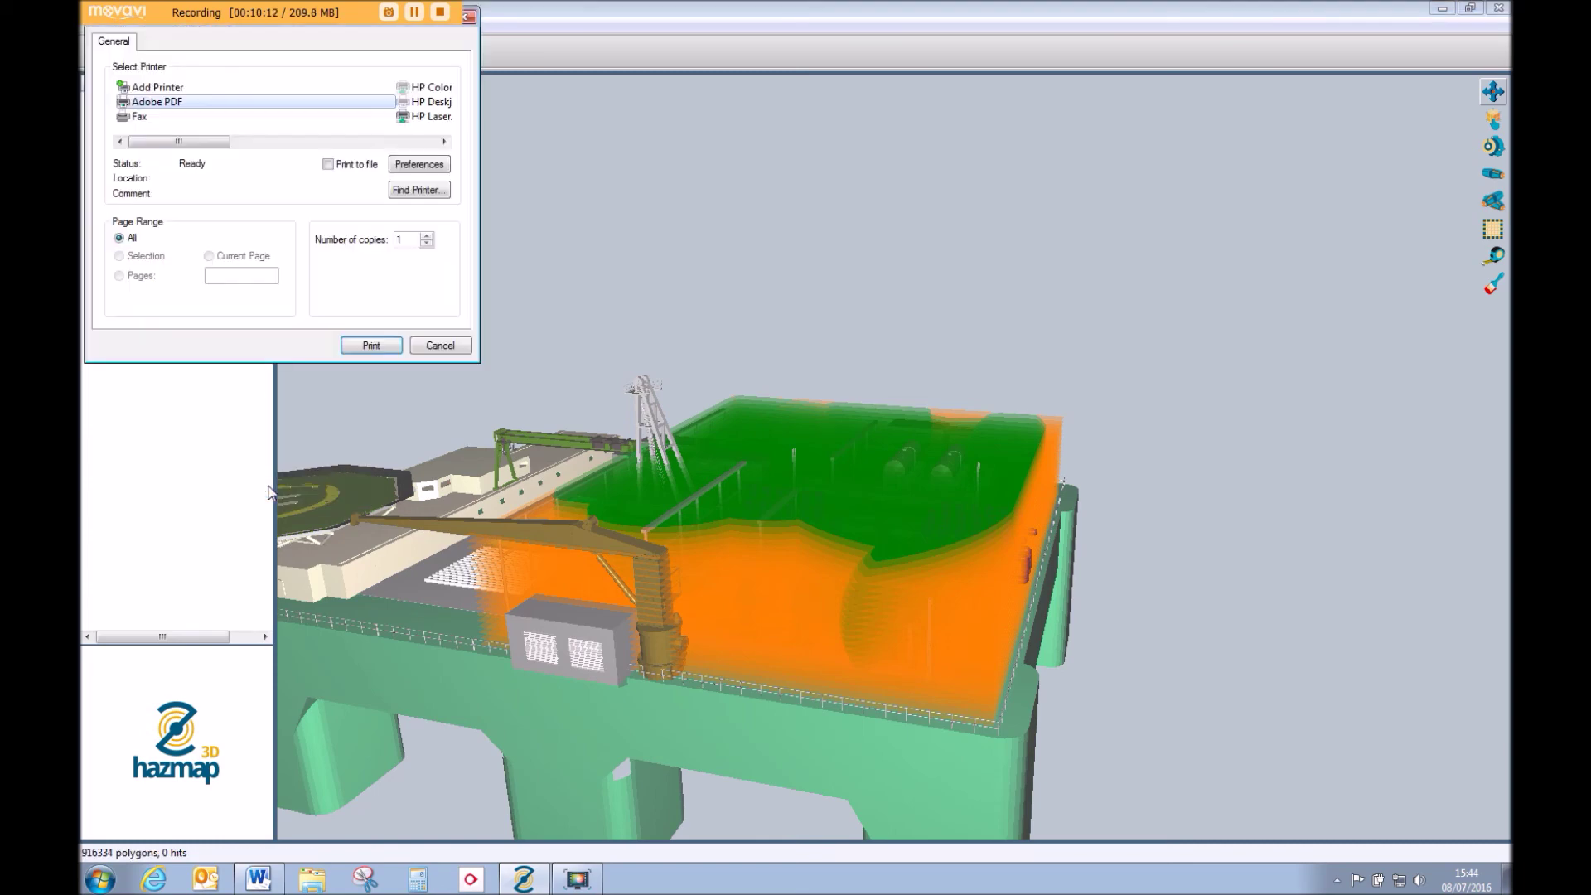
{"action": "left_click", "coordinate": [380, 347]}
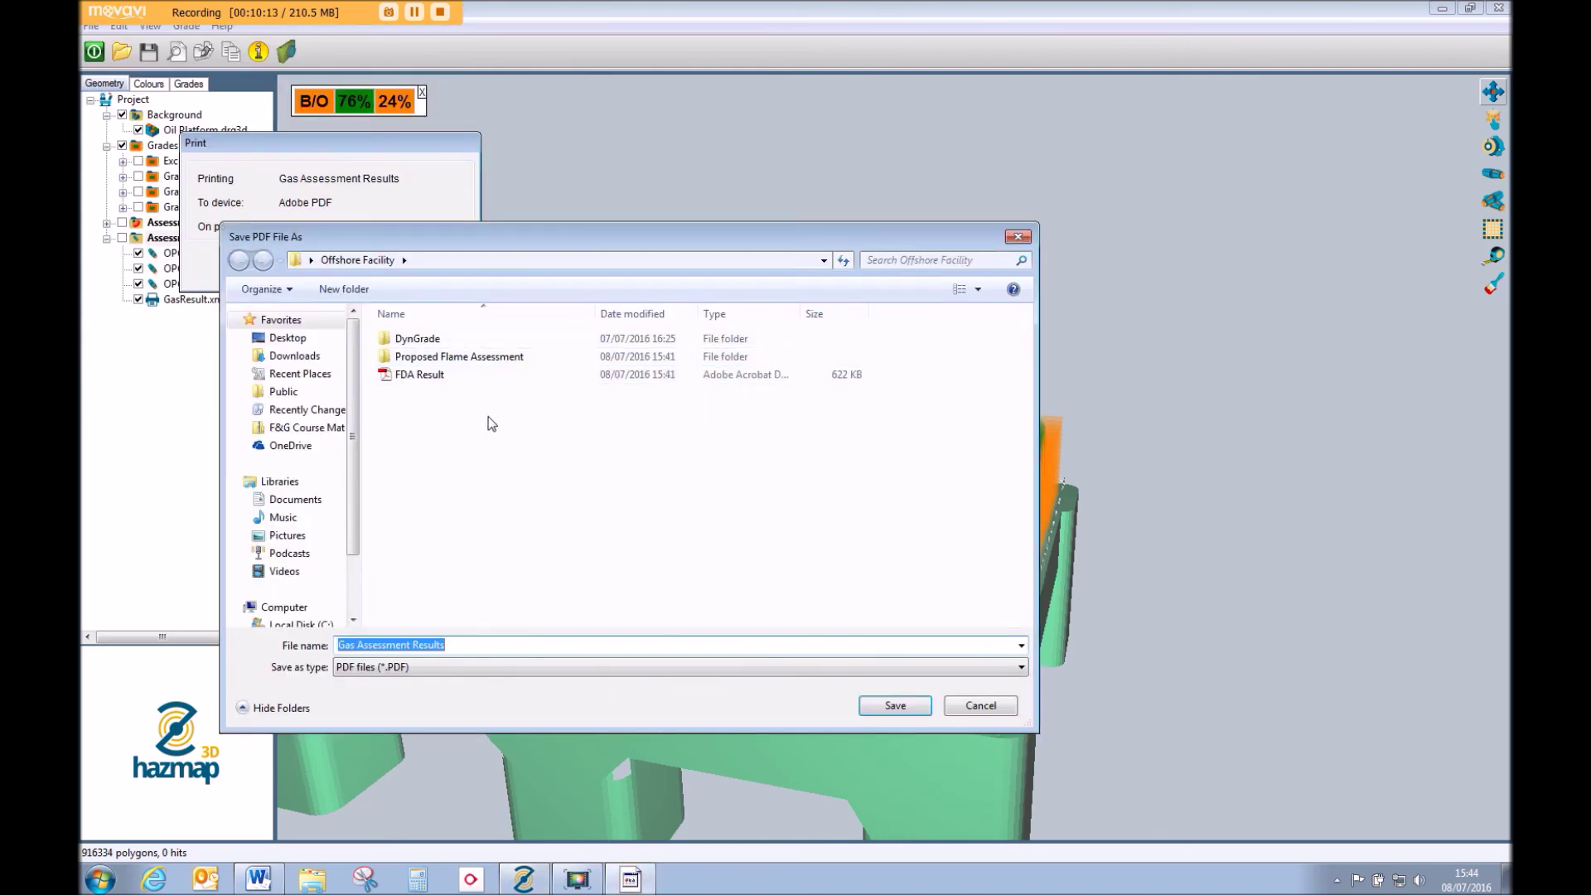
{"action": "left_click", "coordinate": [903, 704]}
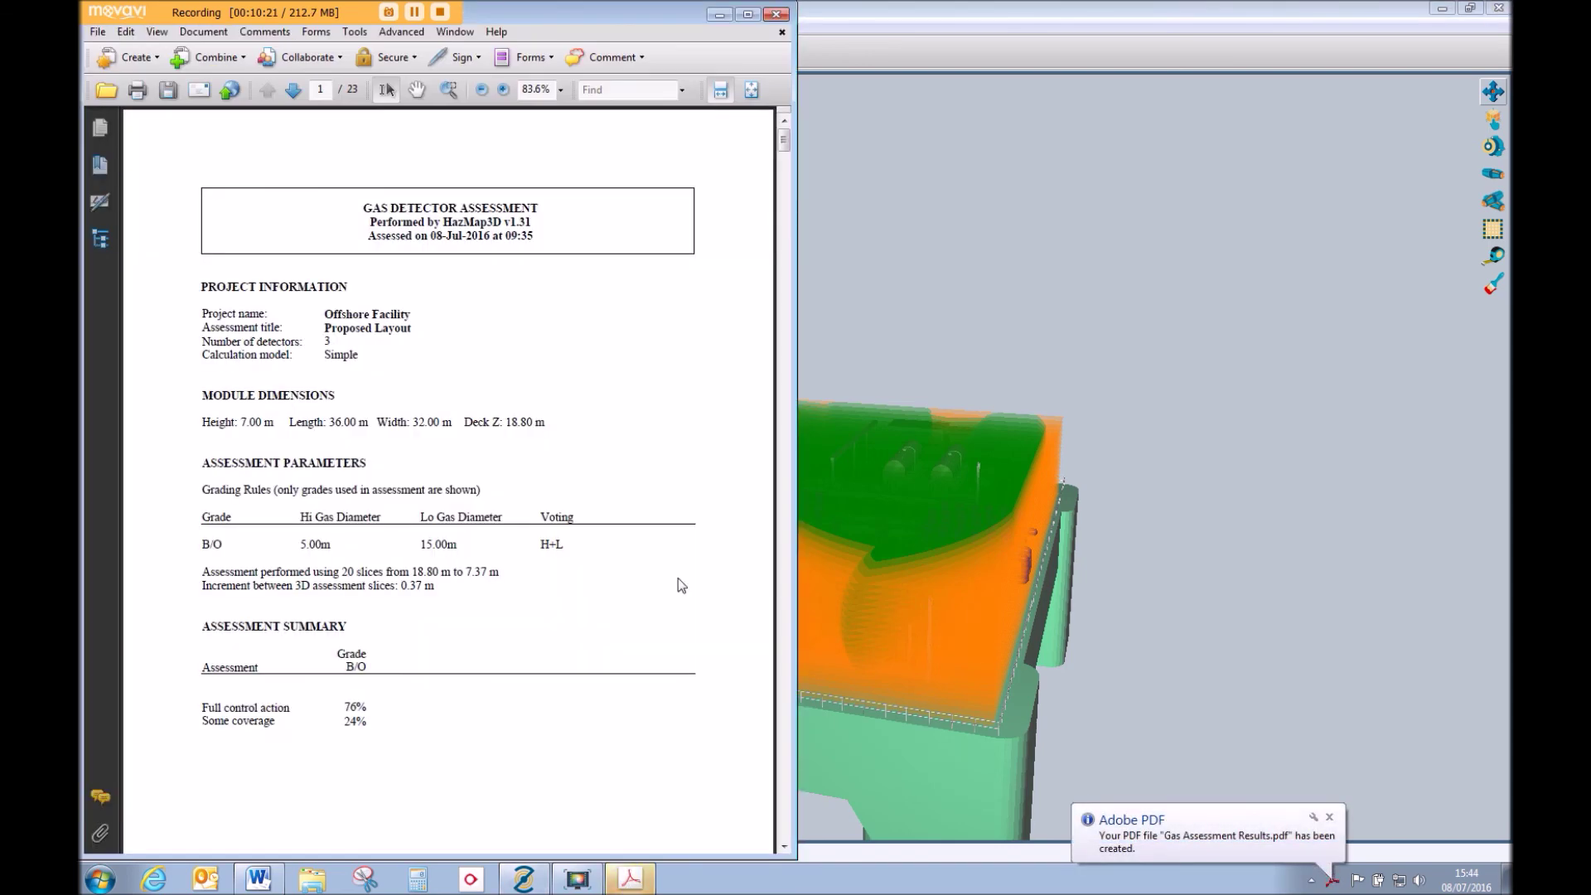
Review the gas report PDF from its summary page through the grade map and coverage layers, rotating the pages to landscape, and close it
{"action": "left_click", "coordinate": [751, 90]}
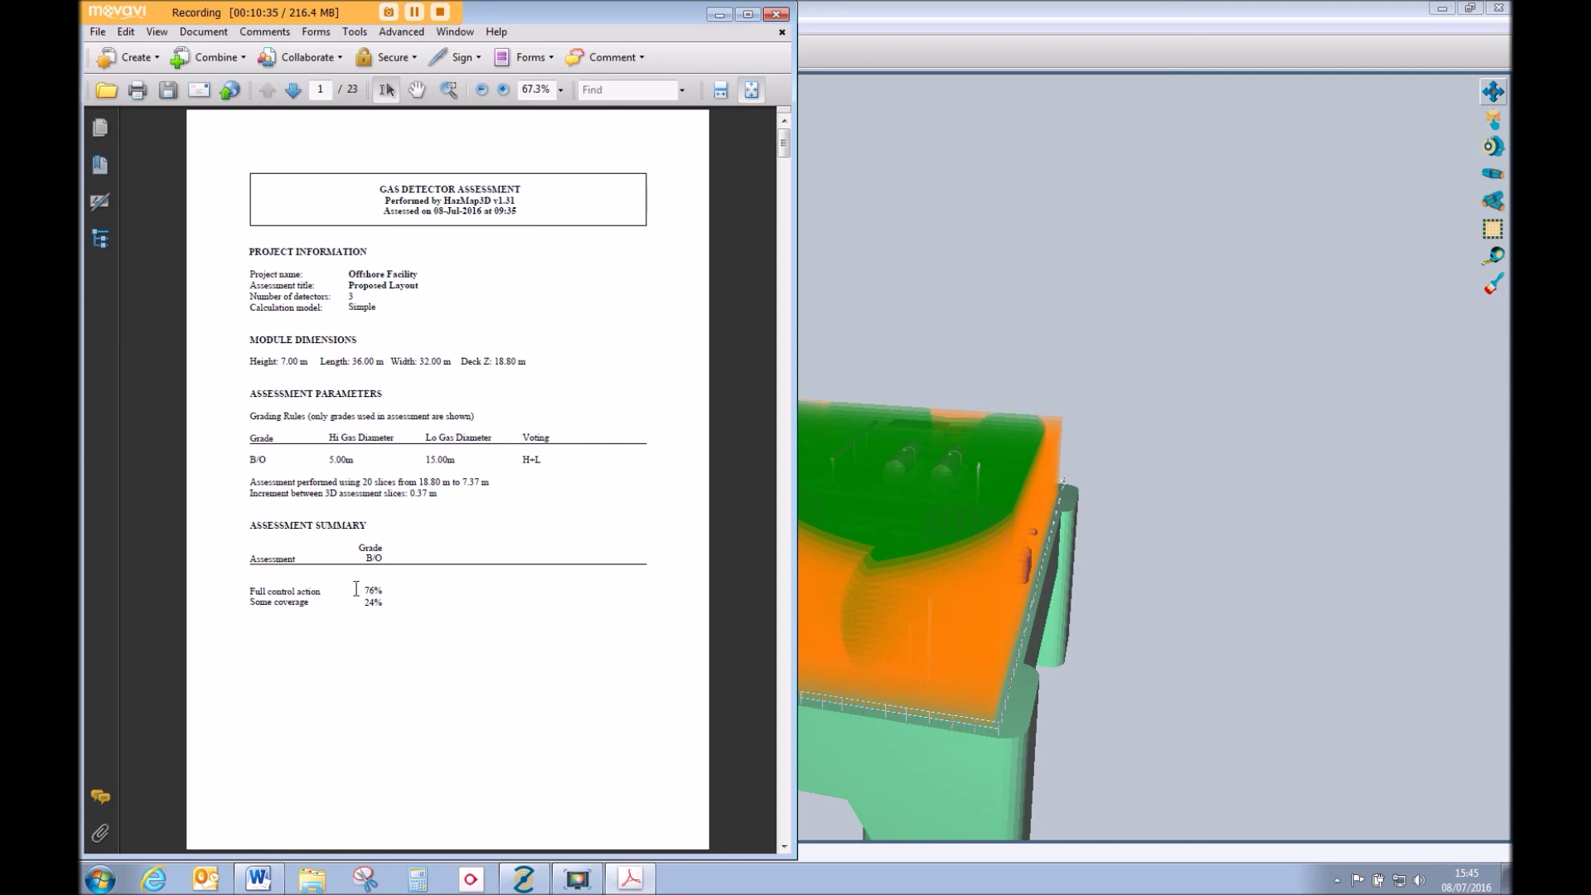
{"action": "scroll", "coordinate": [684, 207], "scroll_direction": "down", "scroll_amount": 4}
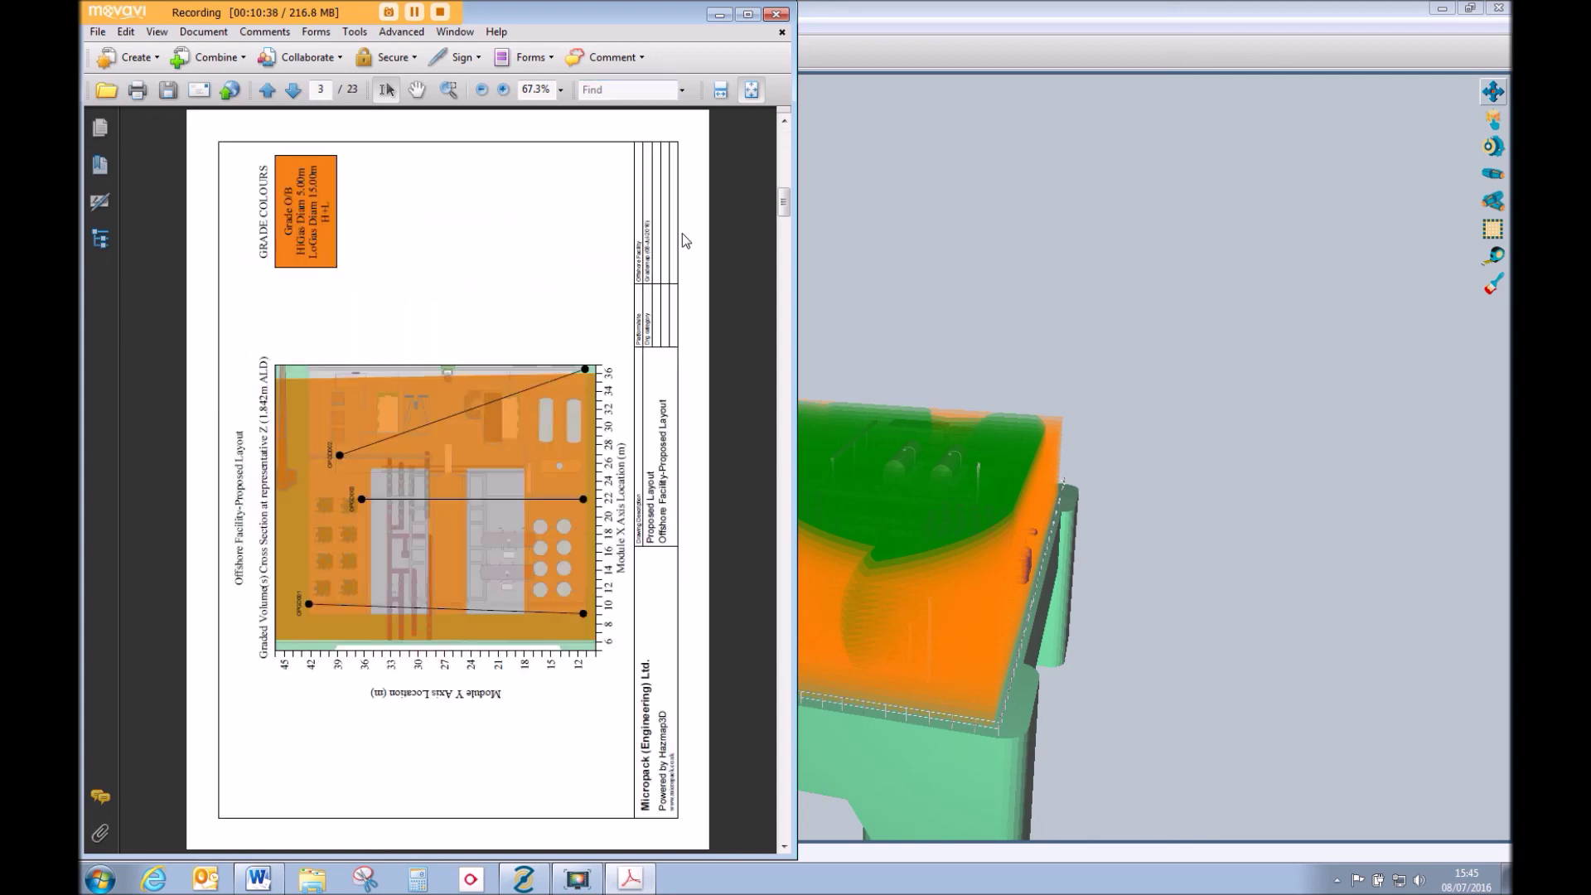
{"action": "right_click", "coordinate": [619, 312]}
{"action": "left_click", "coordinate": [703, 454]}
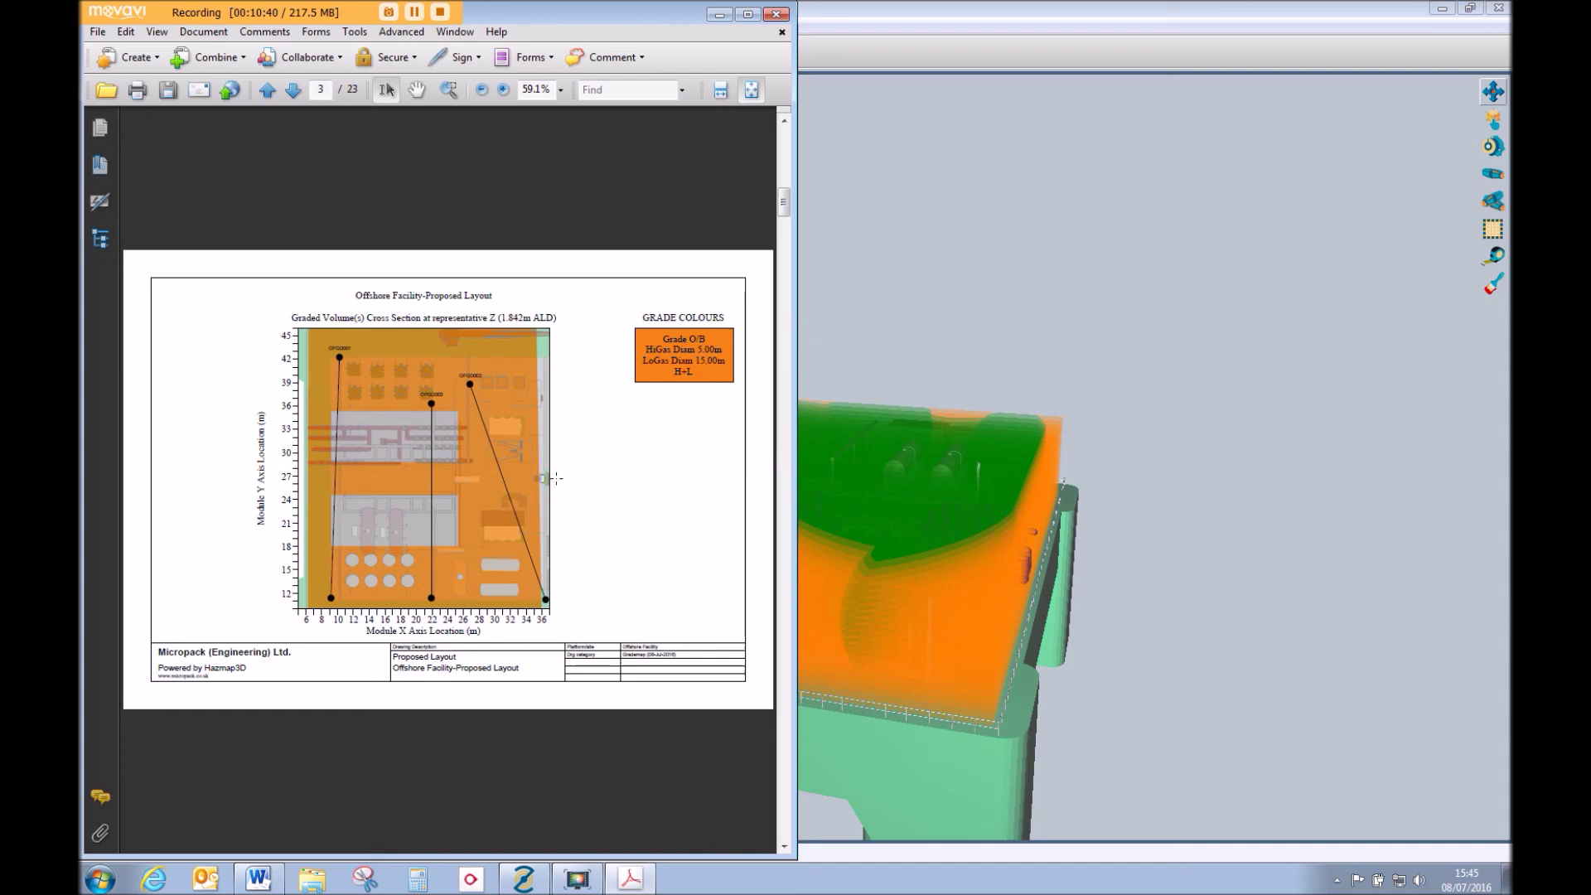
{"action": "scroll", "coordinate": [415, 392], "scroll_direction": "down", "scroll_amount": 12}
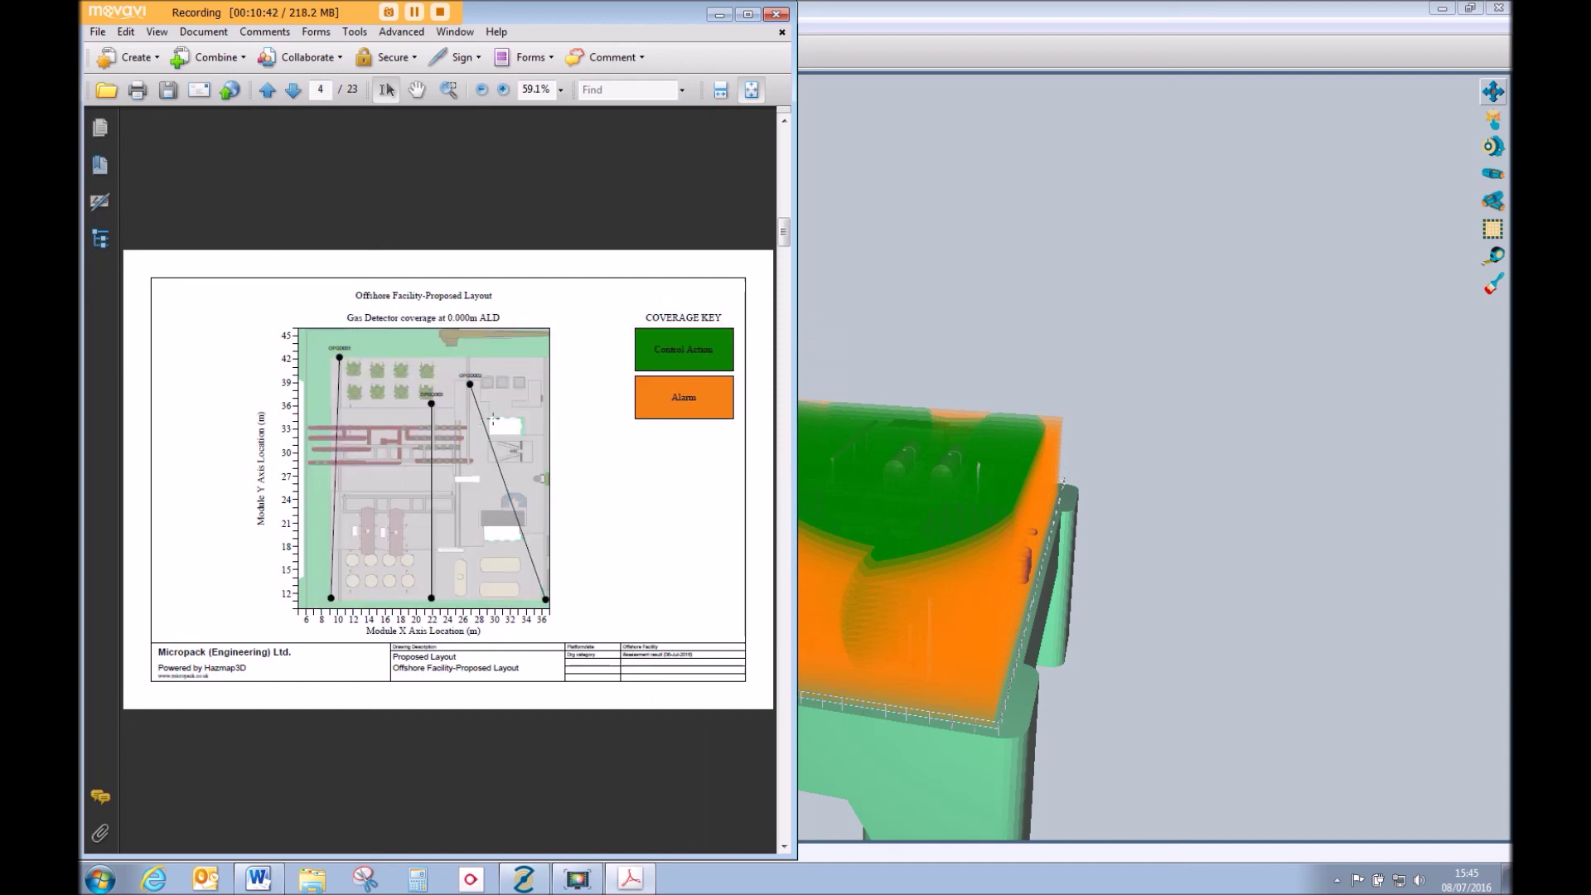
{"action": "scroll", "coordinate": [448, 384], "scroll_direction": "down", "scroll_amount": 10}
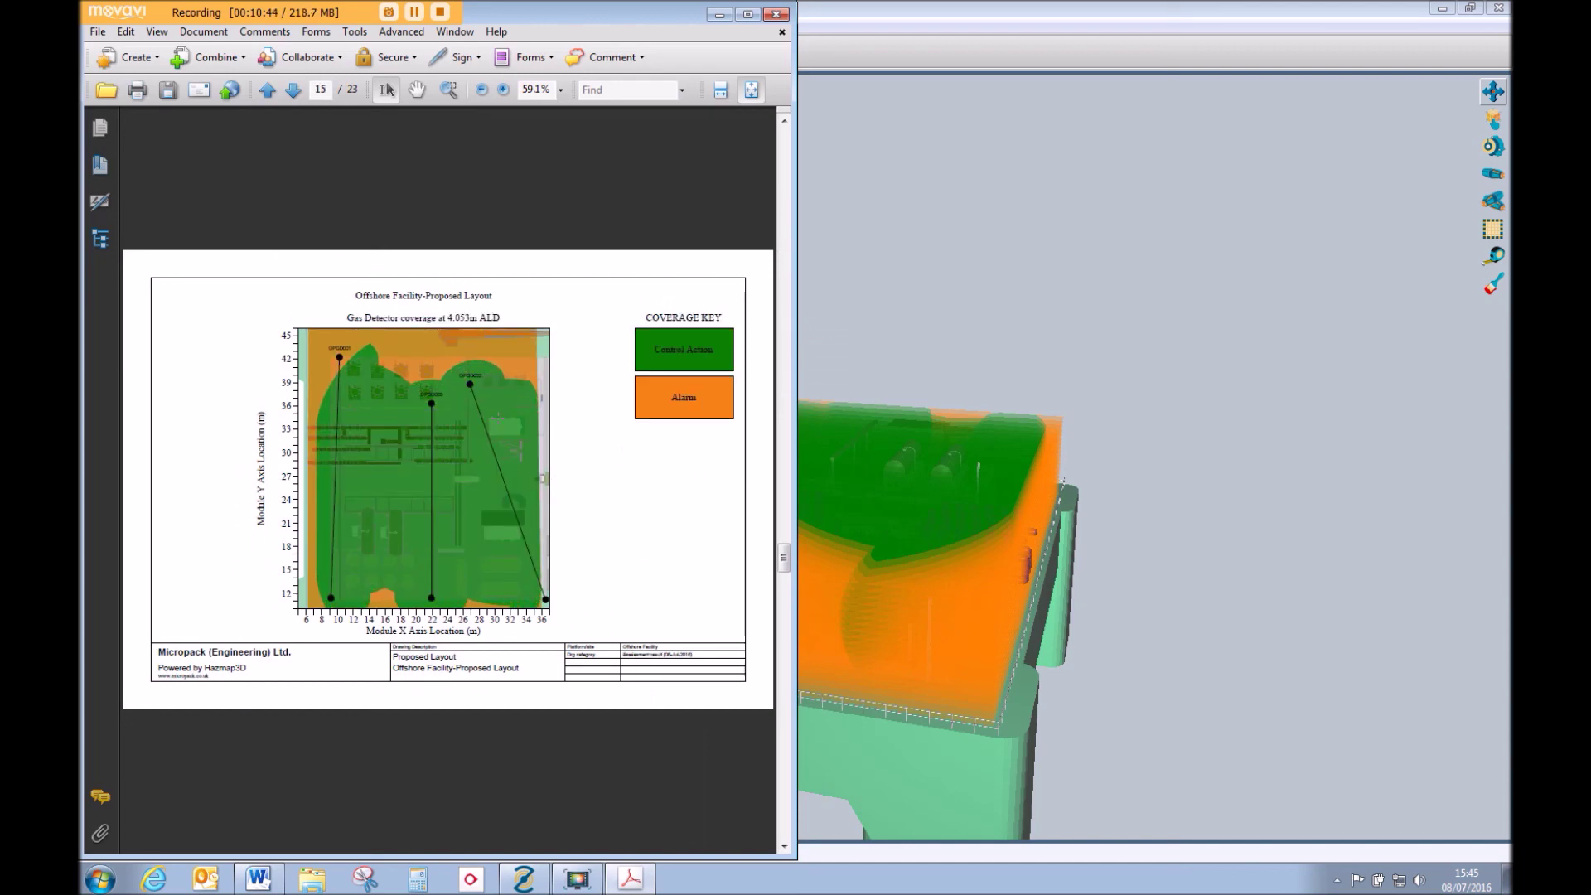
{"action": "scroll", "coordinate": [571, 441], "scroll_direction": "down", "scroll_amount": 7}
{"action": "scroll", "coordinate": [571, 441], "scroll_direction": "down", "scroll_amount": 5}
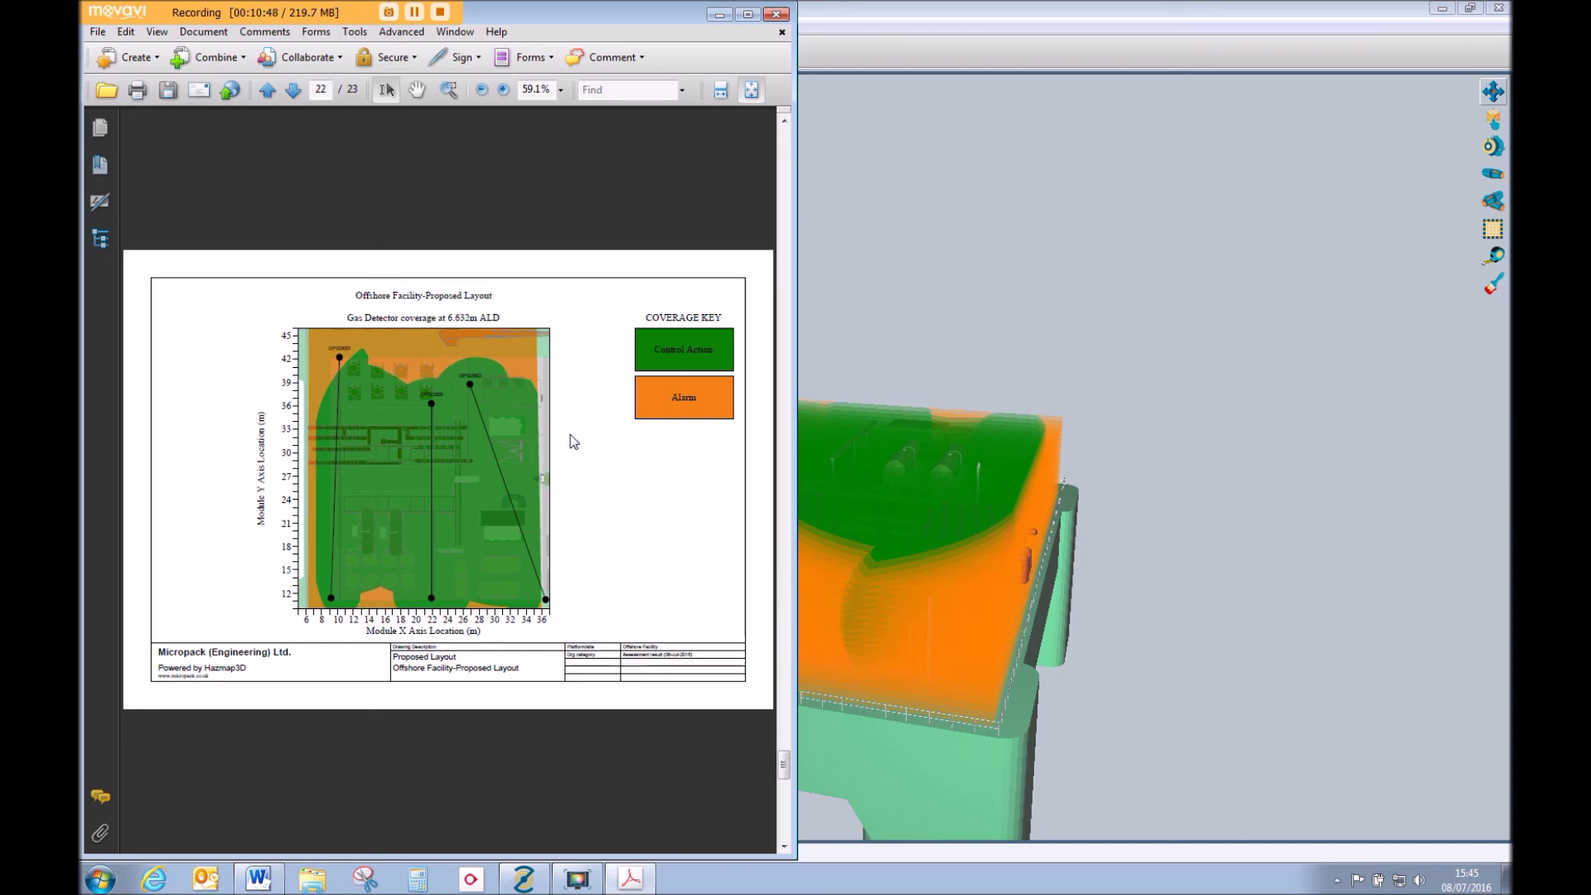
{"action": "scroll", "coordinate": [572, 438], "scroll_direction": "up", "scroll_amount": 20}
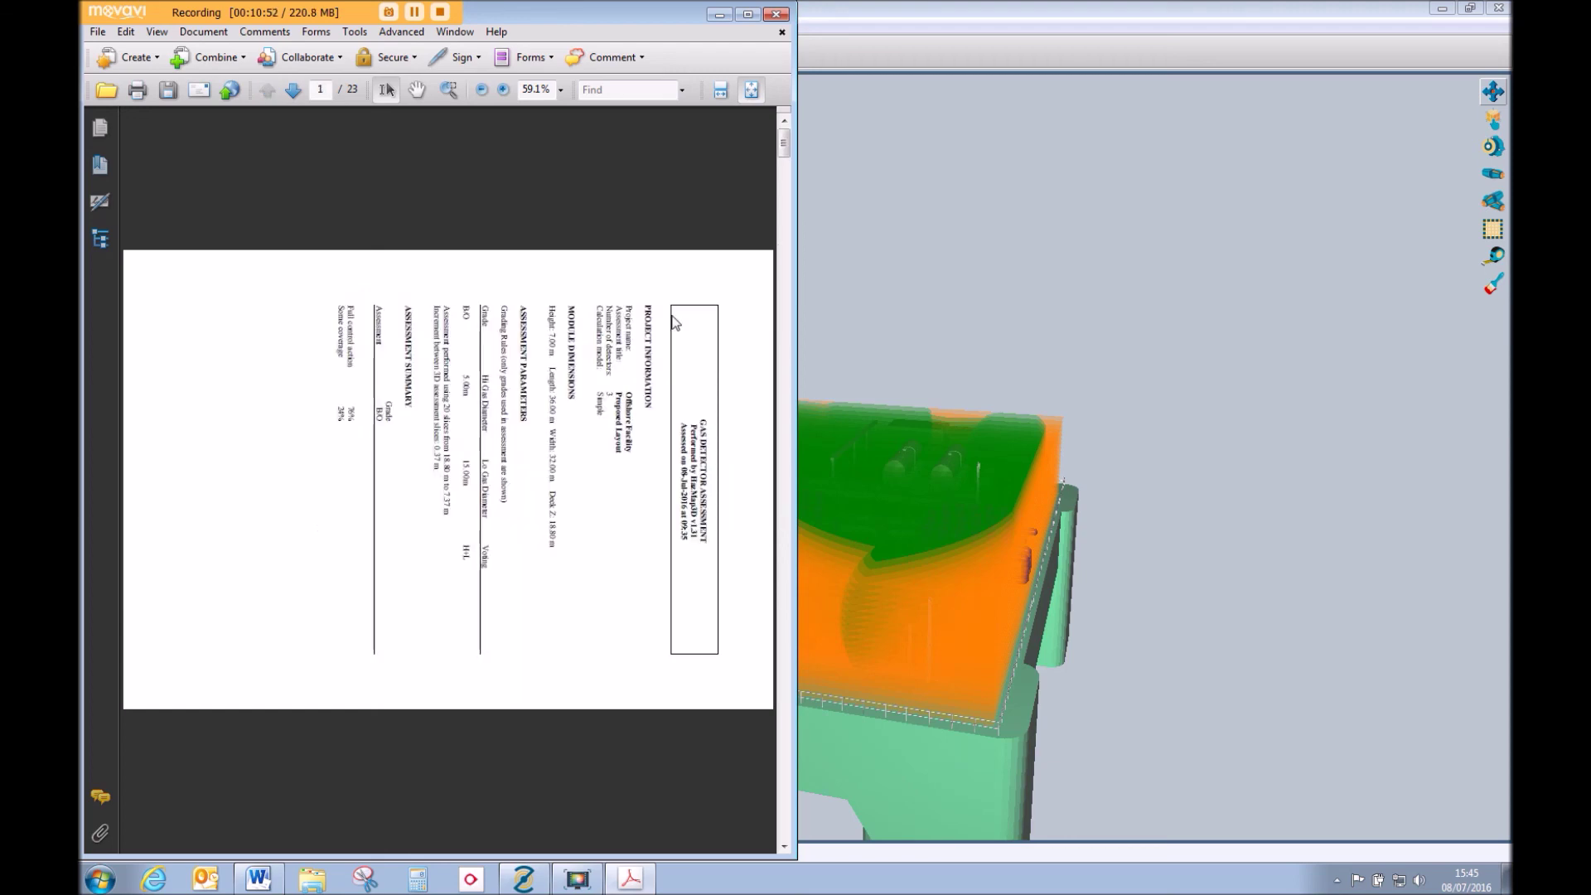
{"action": "left_click", "coordinate": [775, 14]}
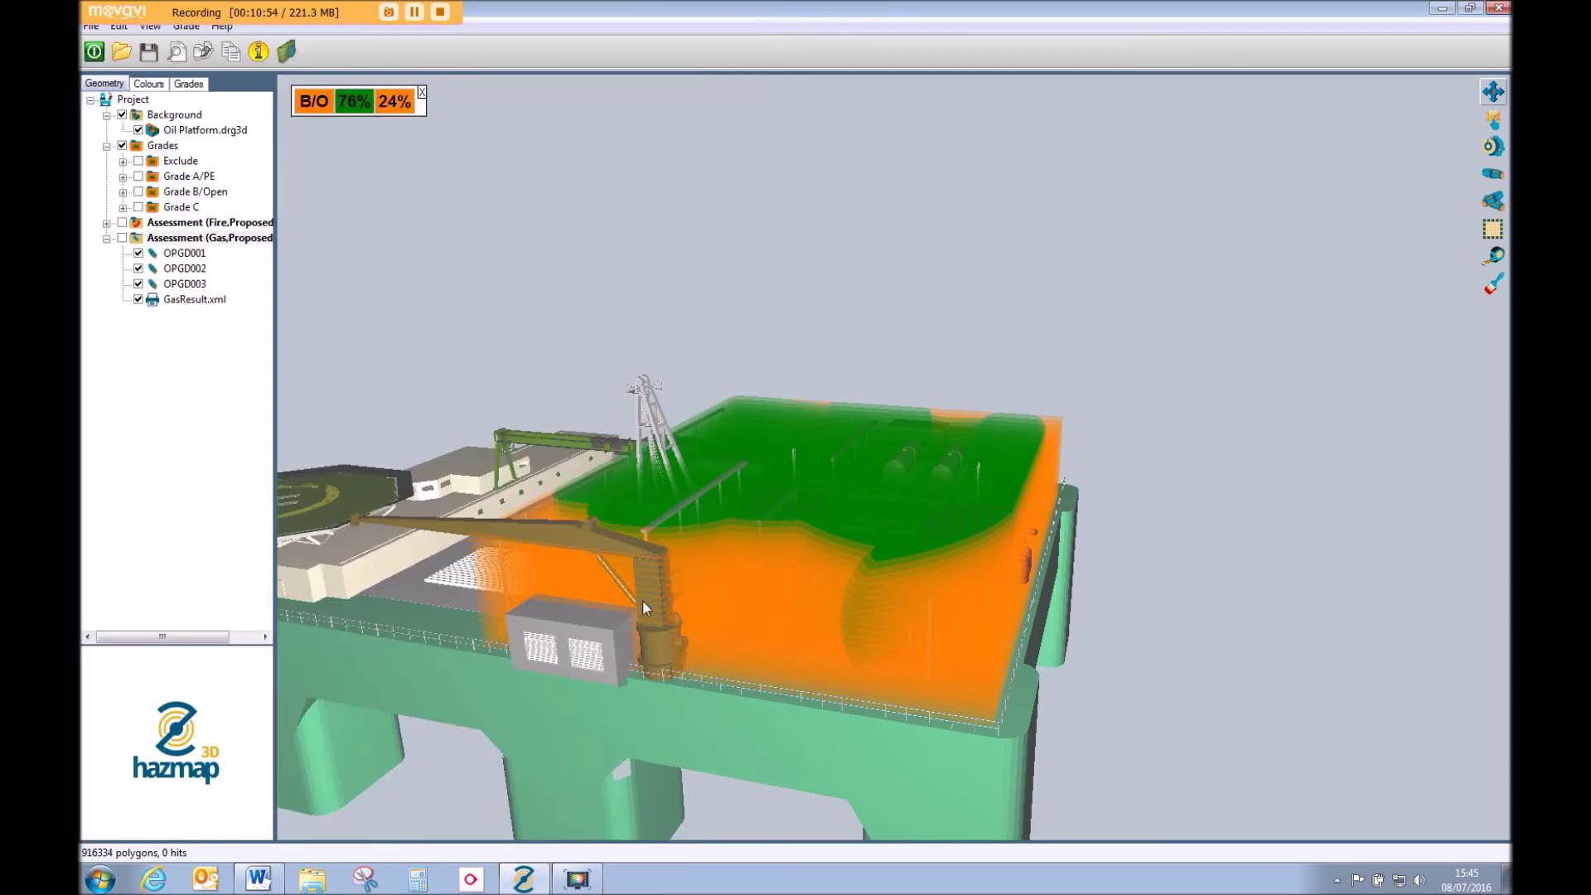
Orbit the gas coverage model to a corner view showing the whole graded volume with the helideck behind it
{"action": "left_click_drag", "start_coordinate": [877, 581], "coordinate": [572, 583]}
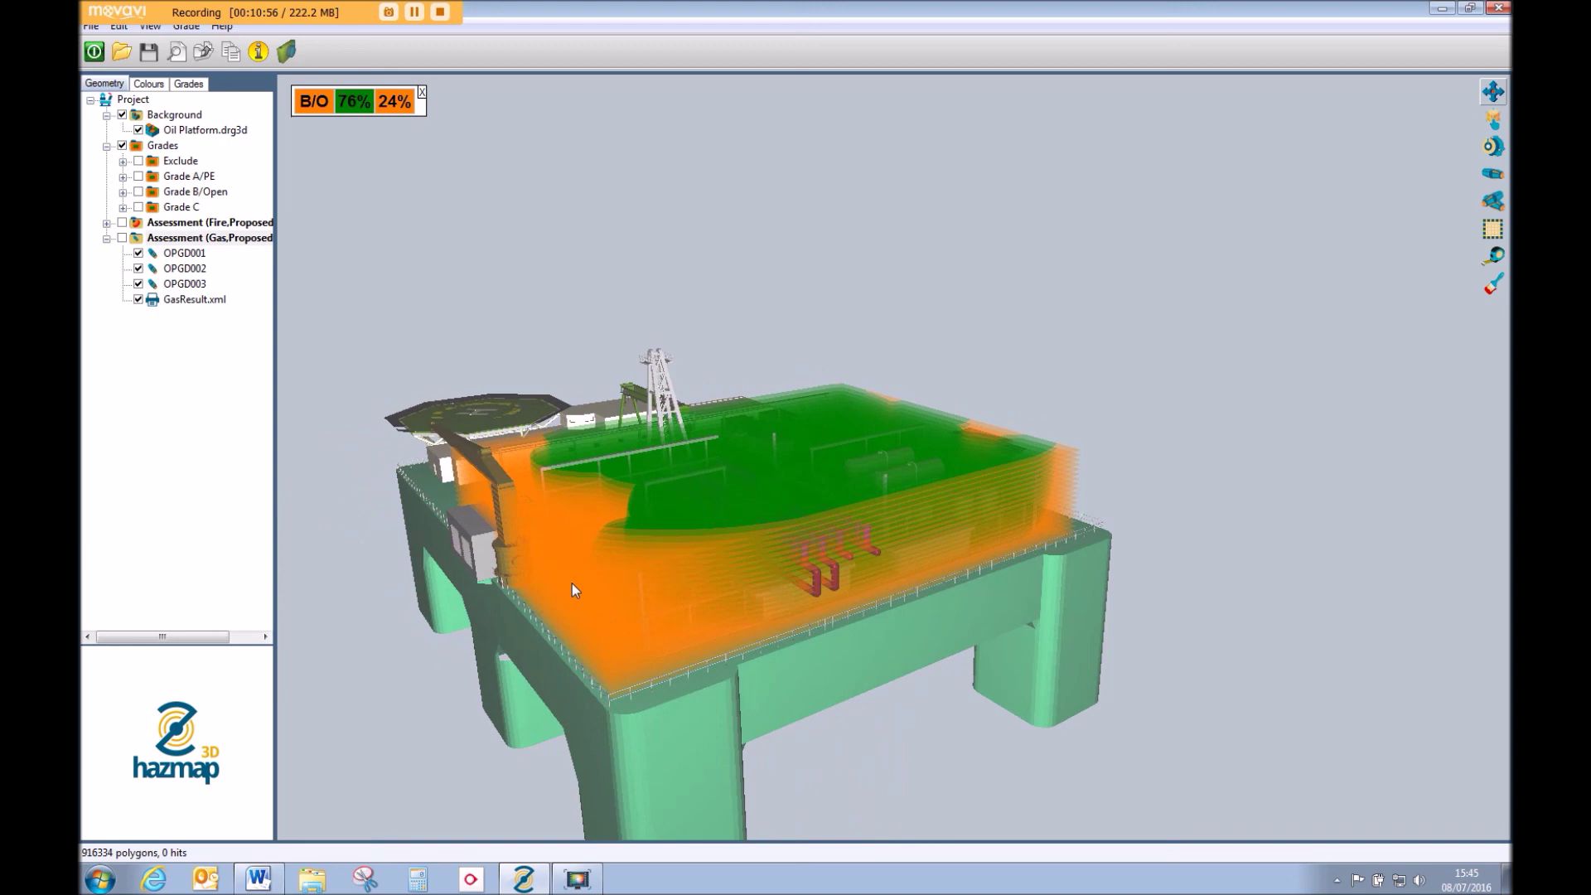